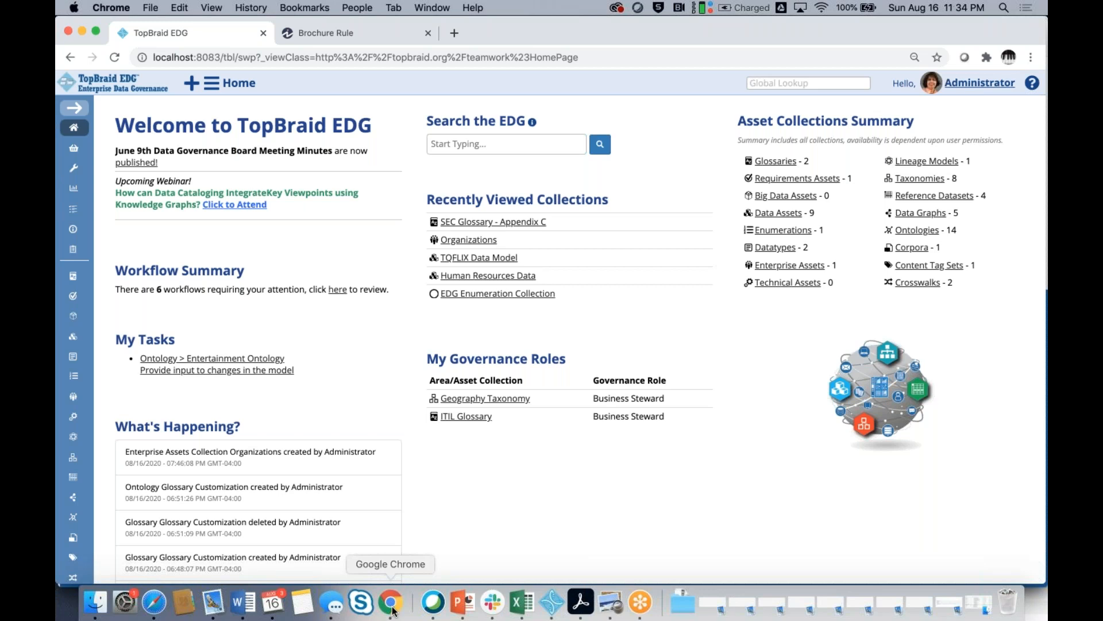
# - Open the SEC Glossary - Appendix C collection and display its Brochure term
pyautogui.click(471, 225)
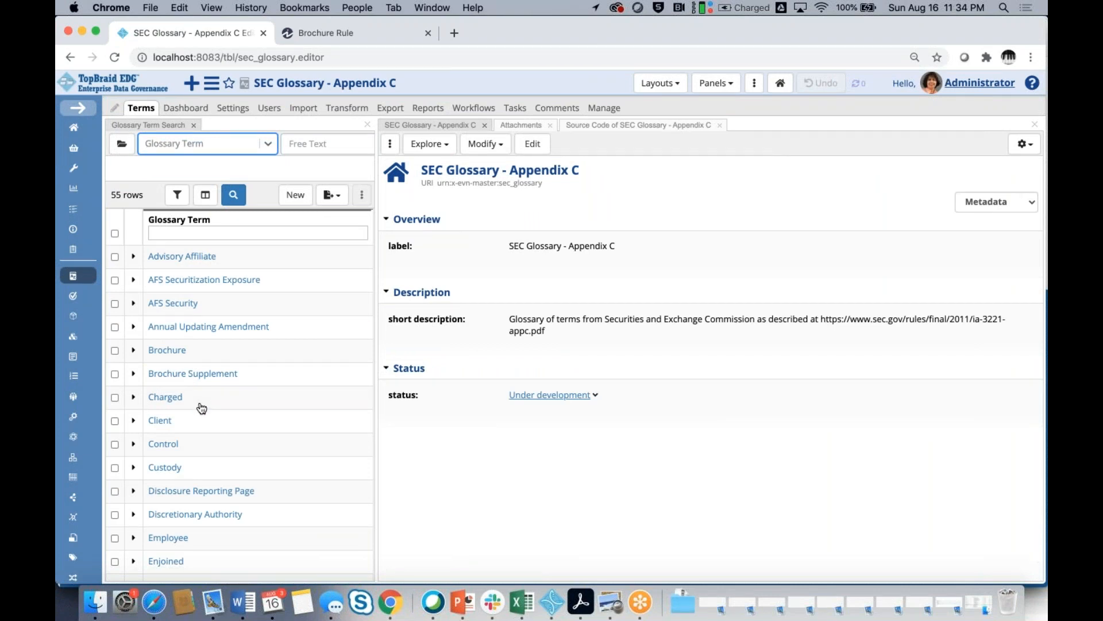
pyautogui.click(175, 356)
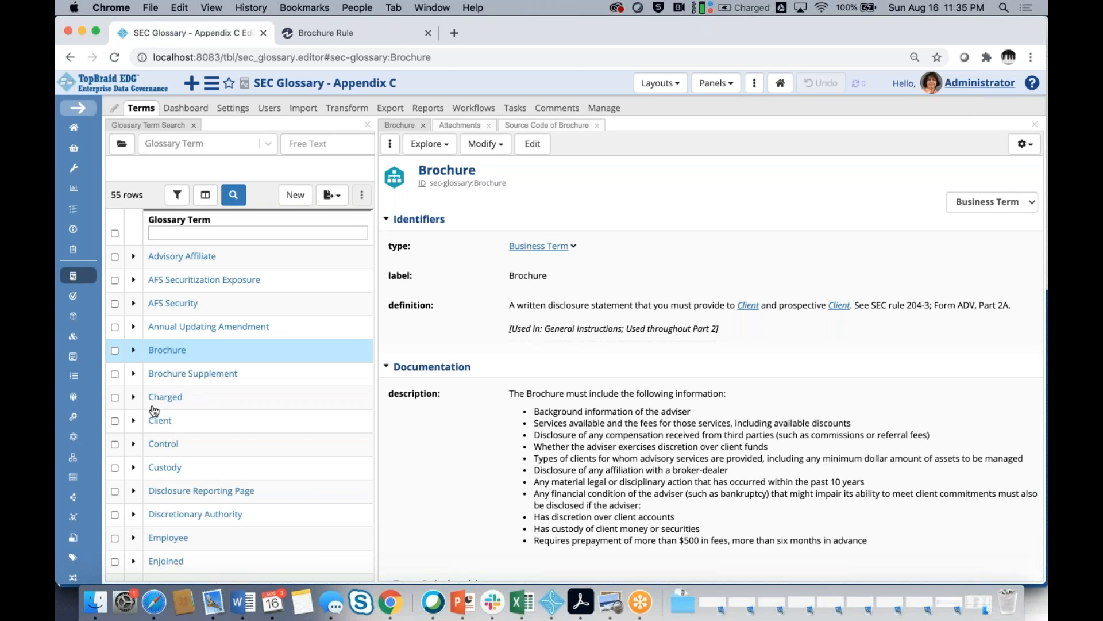
# - Start a batch edit of the glossary terms Client, Control and Custody
pyautogui.click(115, 422)
pyautogui.click(115, 446)
pyautogui.click(116, 469)
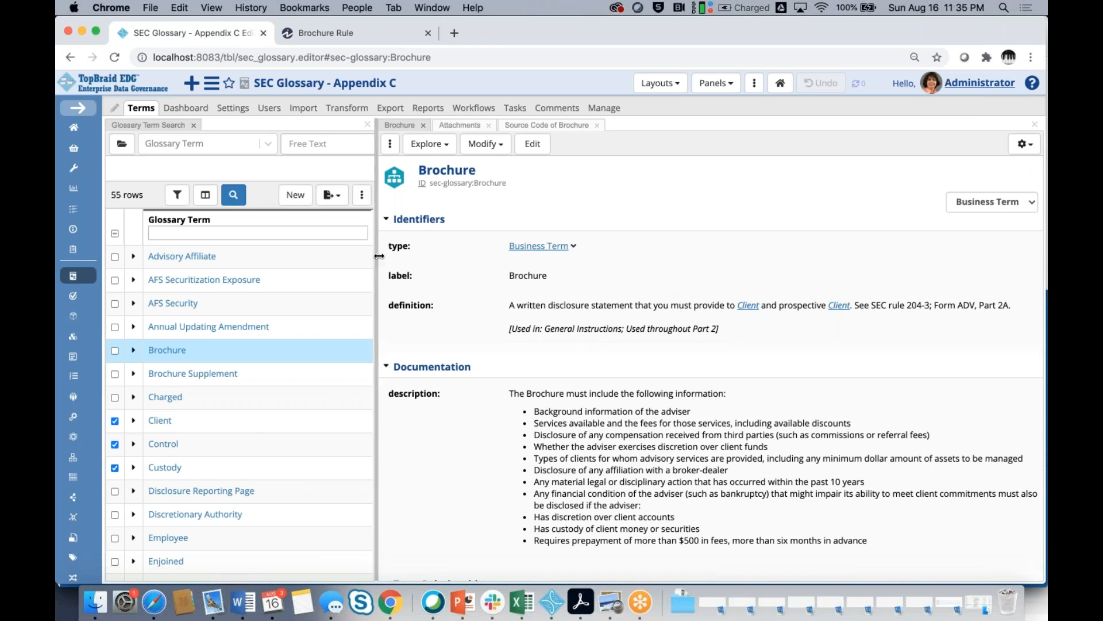
pyautogui.click(362, 195)
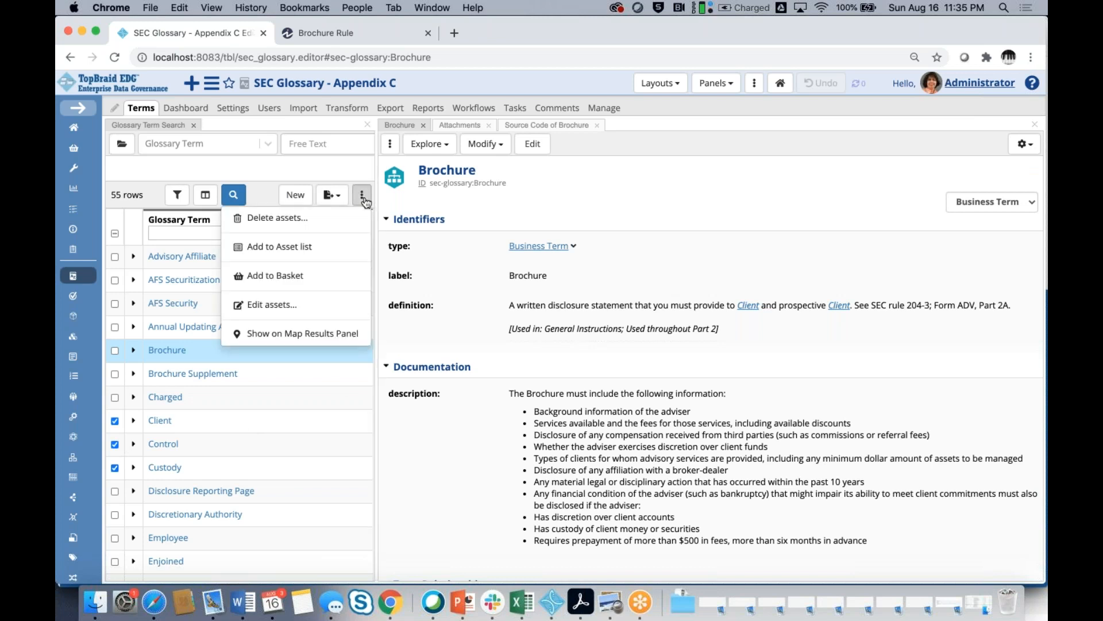
pyautogui.click(309, 310)
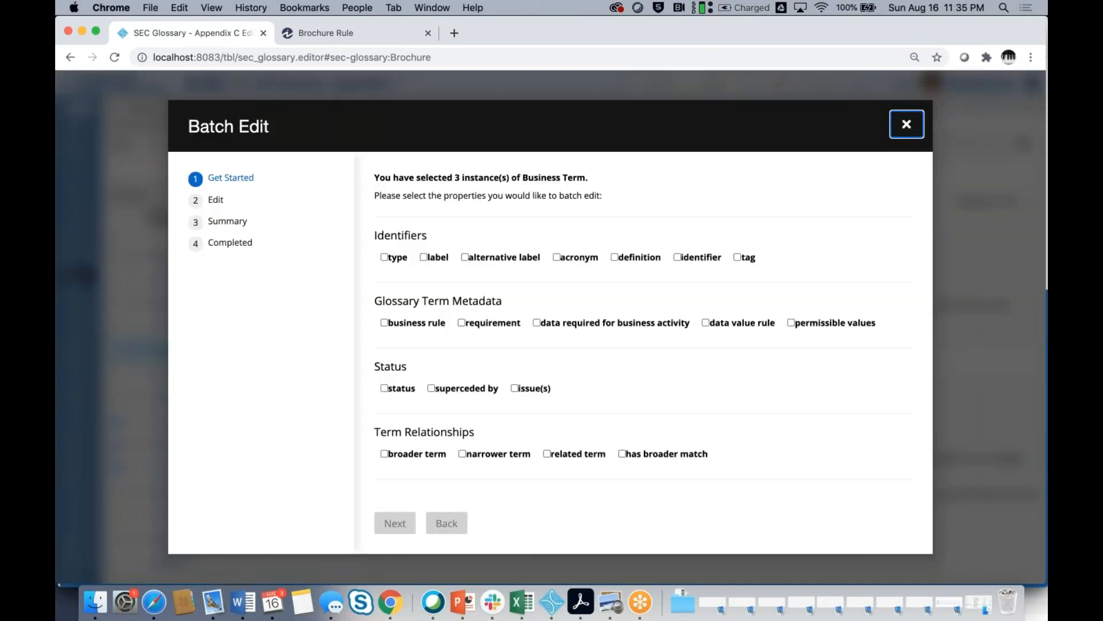
# - Choose purpose and used by organization as the properties to batch edit
pyautogui.scroll(-4, 673, 222)
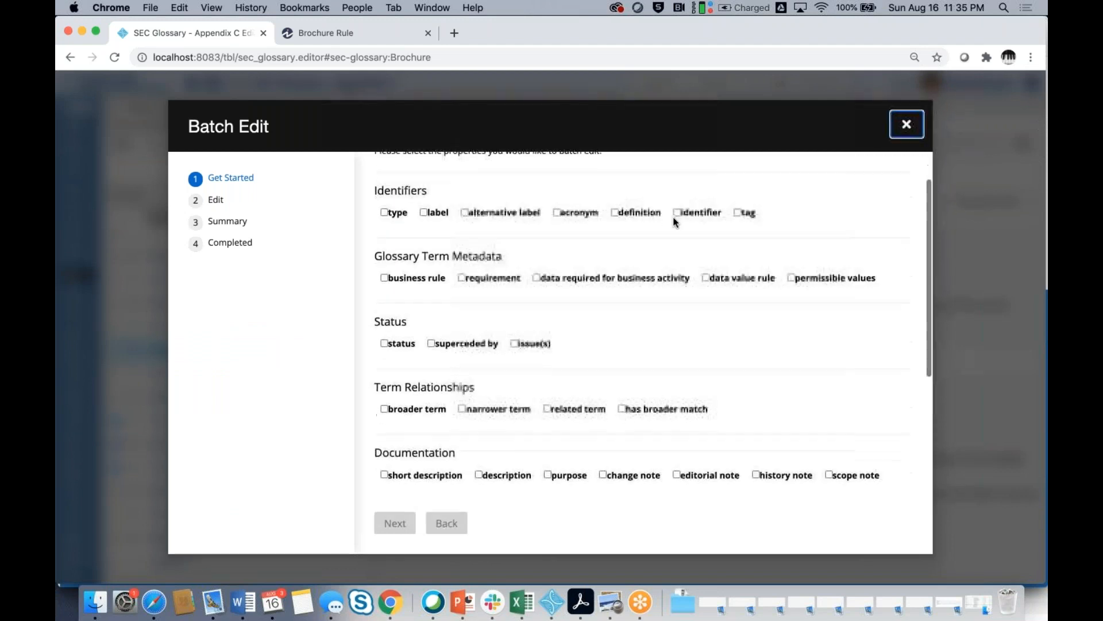
pyautogui.scroll(-2, 667, 232)
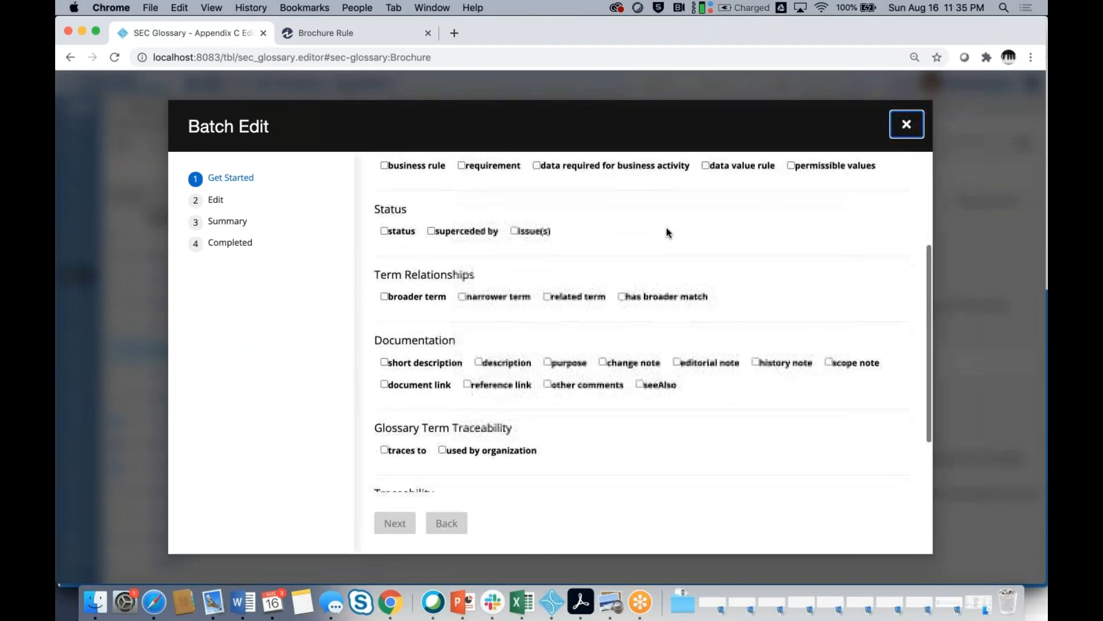
pyautogui.click(548, 365)
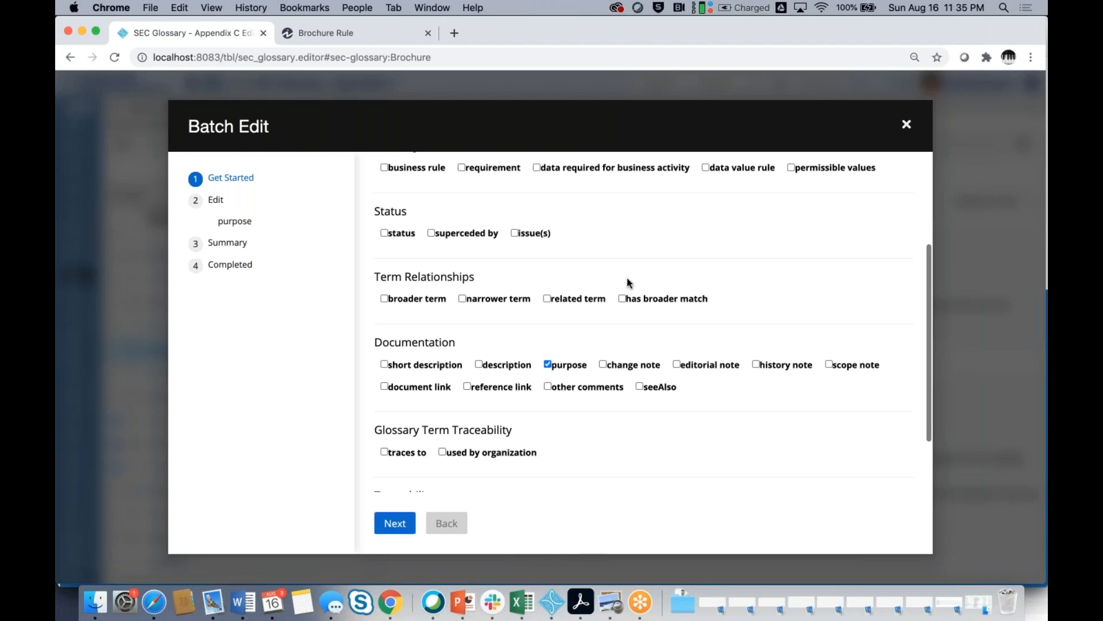
pyautogui.scroll(-3, 627, 277)
pyautogui.click(440, 370)
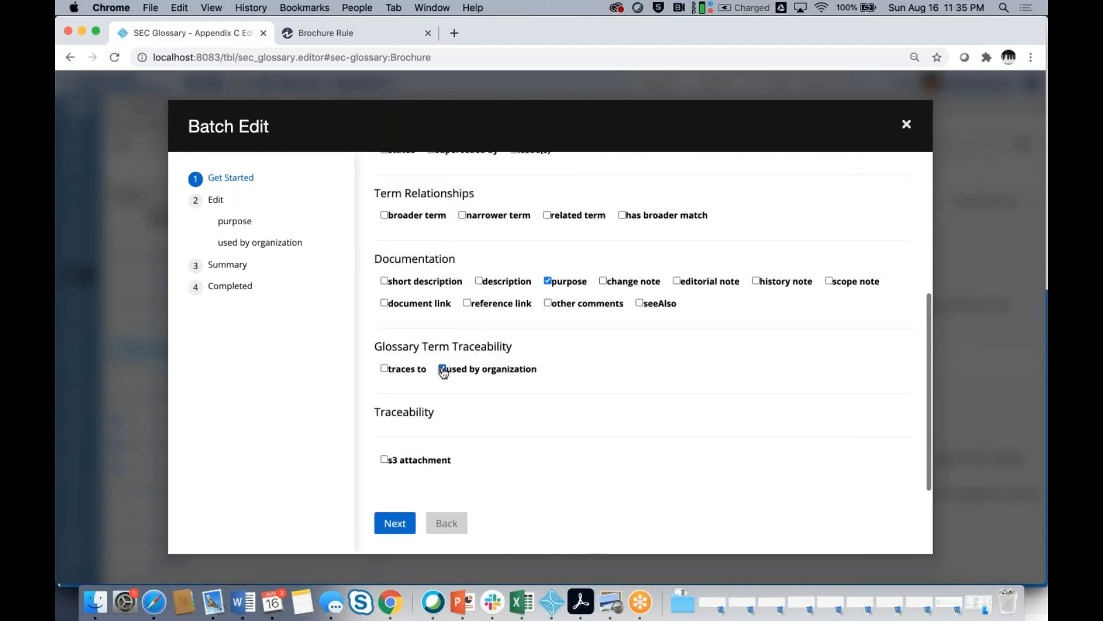
pyautogui.click(396, 533)
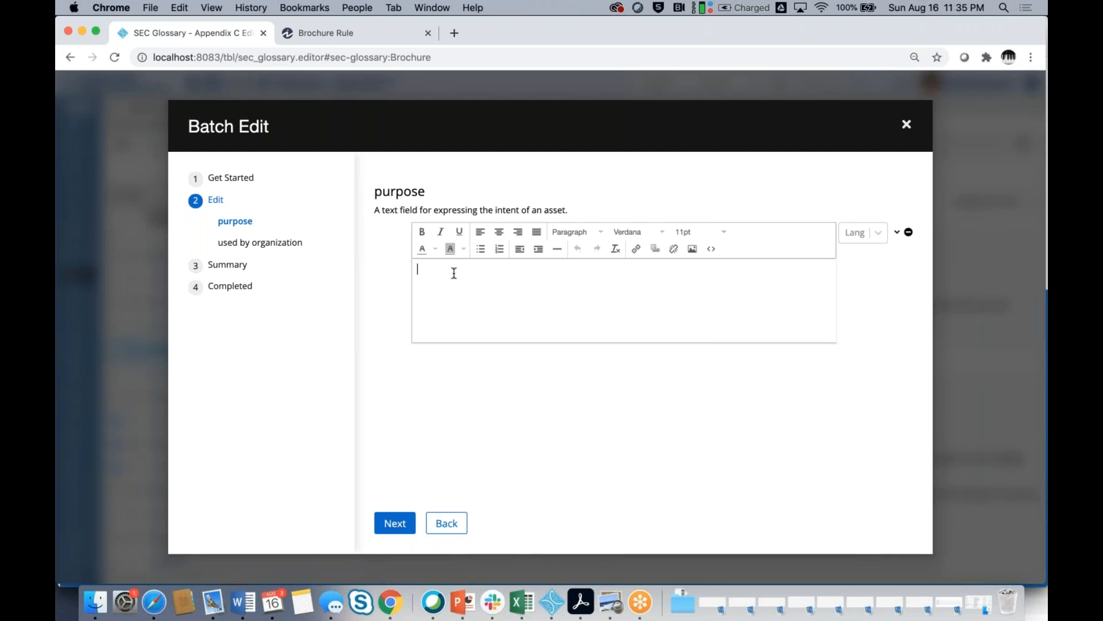
# - Enter "some purpose" as the purpose for the selected terms and continue to the used by organization property
pyautogui.write('some p')
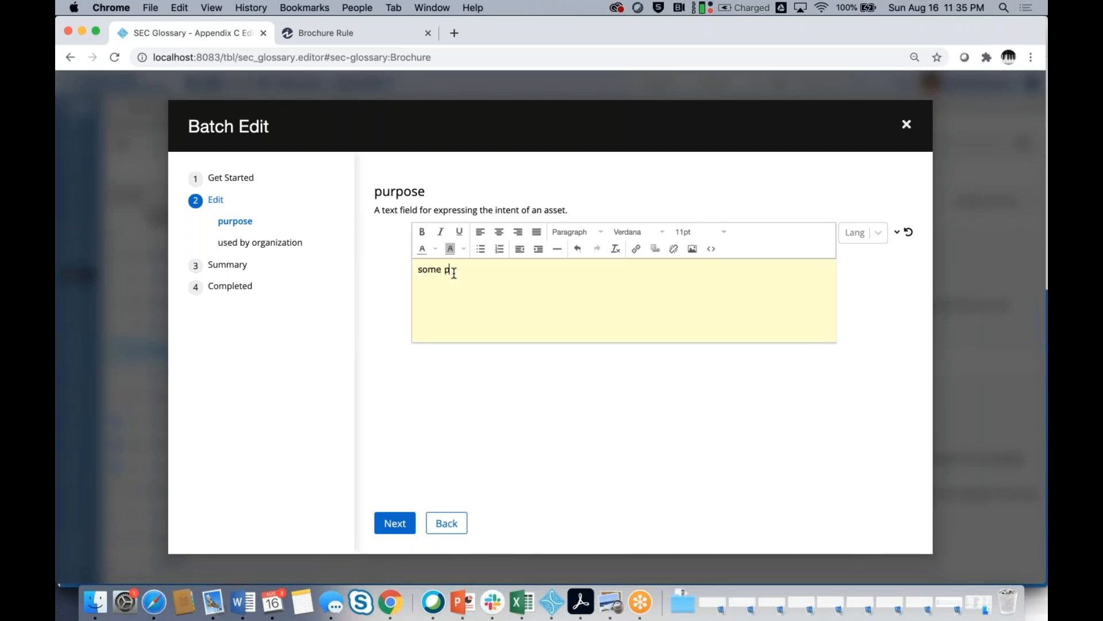
pyautogui.write('urpose')
pyautogui.click(395, 524)
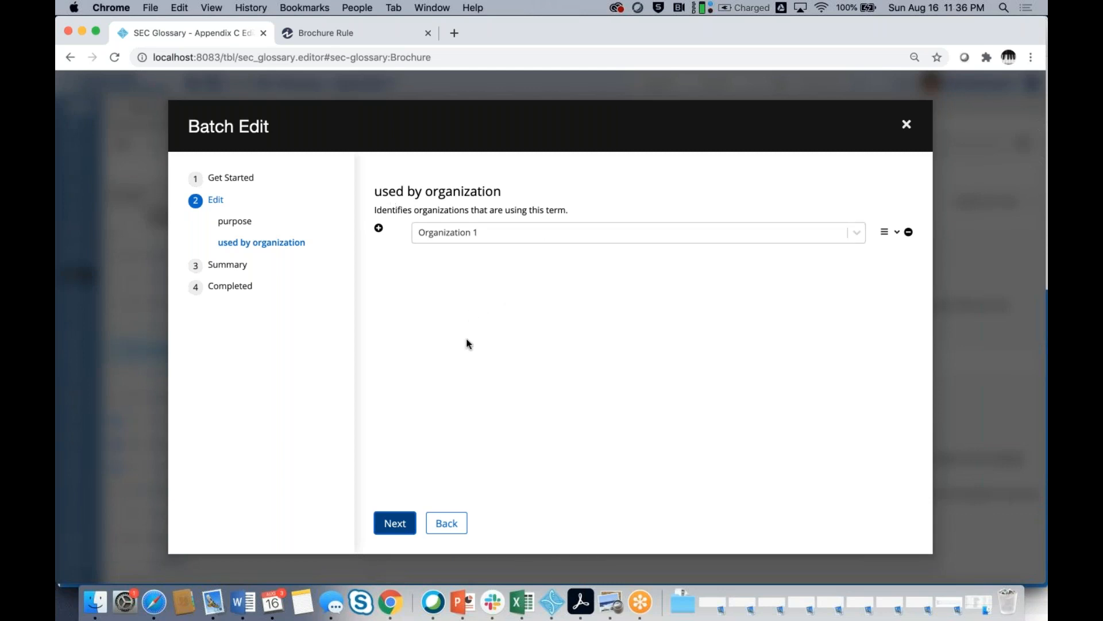
# - Remove Organization 1 from the used by organization property, then submit and close the batch edit
pyautogui.click(909, 232)
pyautogui.click(379, 229)
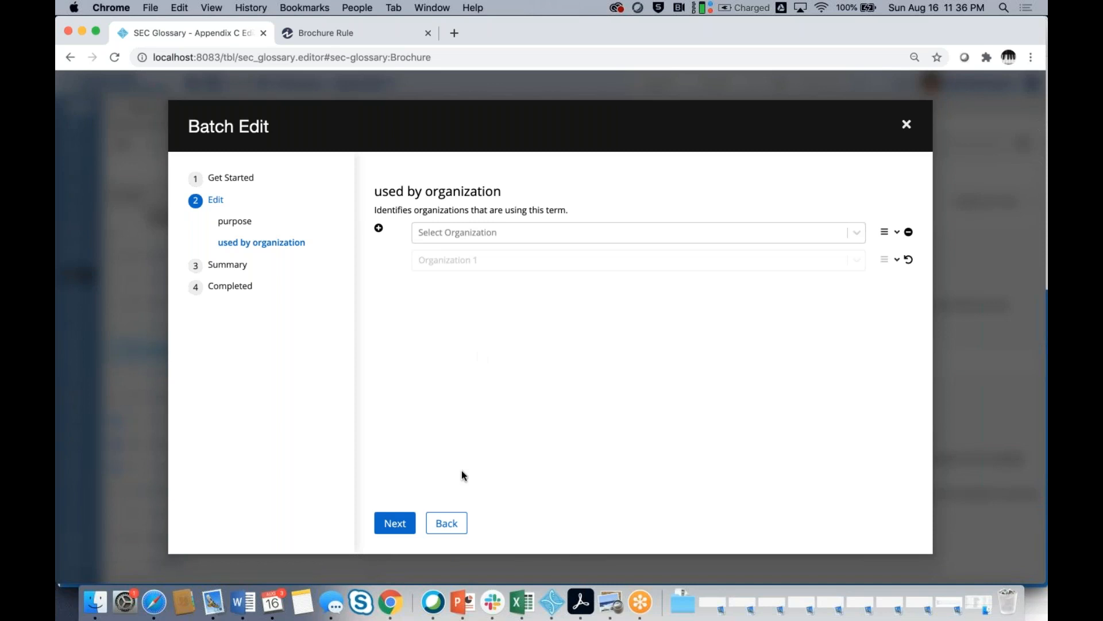
pyautogui.click(399, 524)
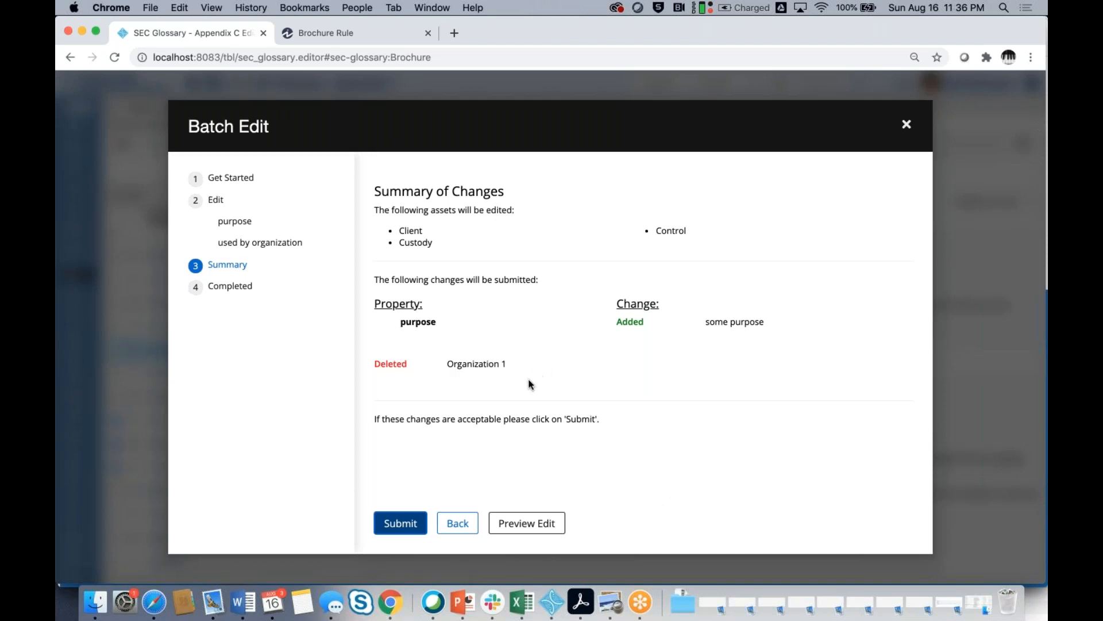
pyautogui.click(401, 524)
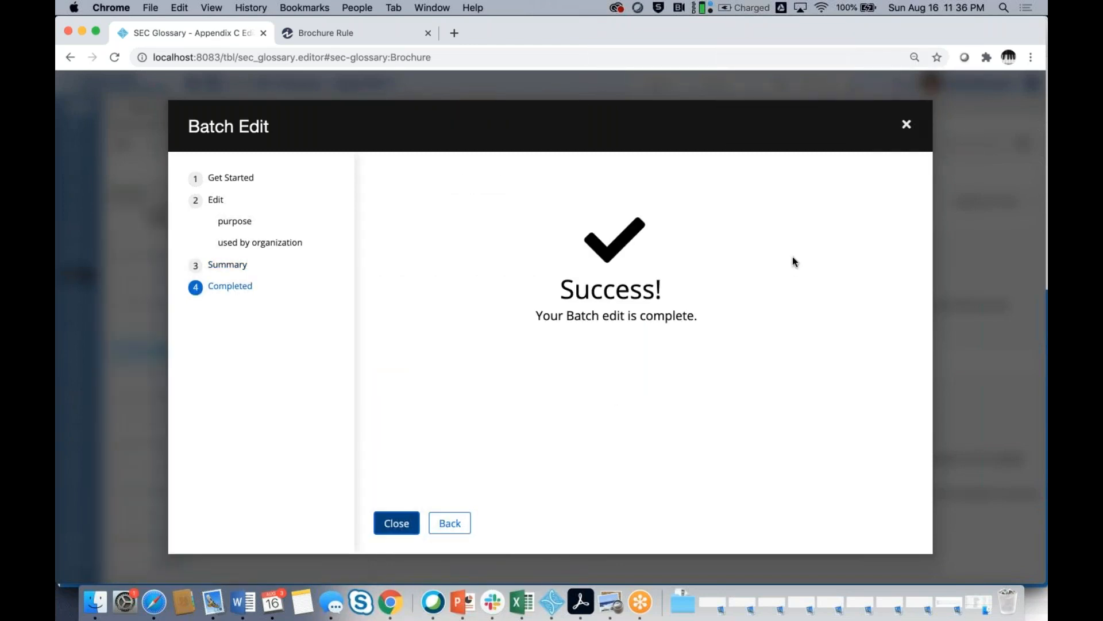
pyautogui.click(906, 126)
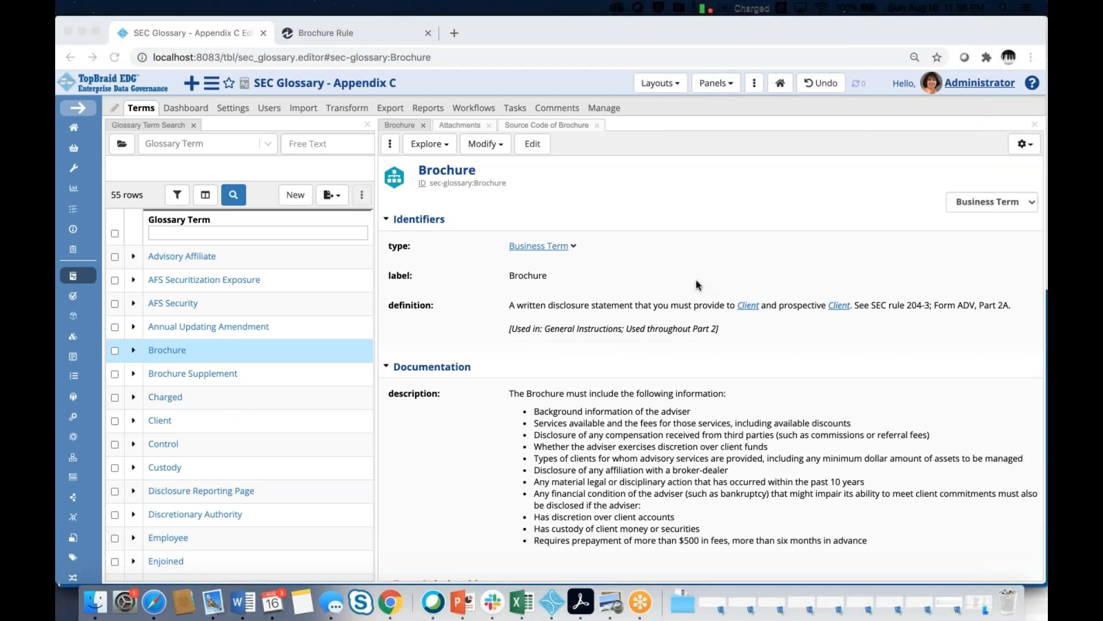
# - Open only the Brochure term's label for inline editing and leave it without saving
pyautogui.click(528, 143)
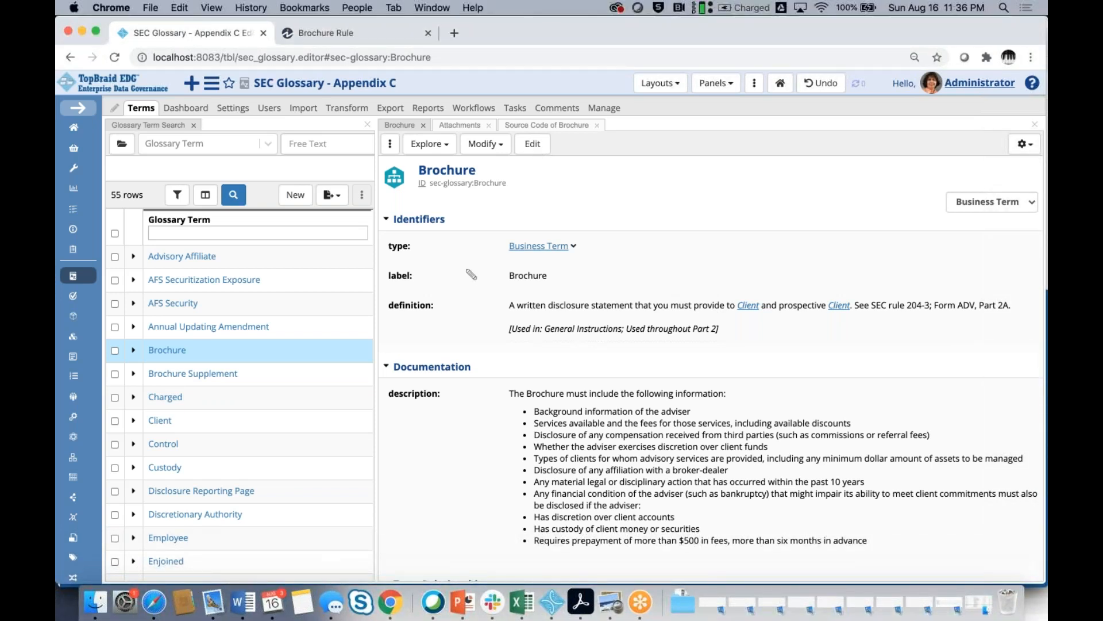
pyautogui.click(466, 277)
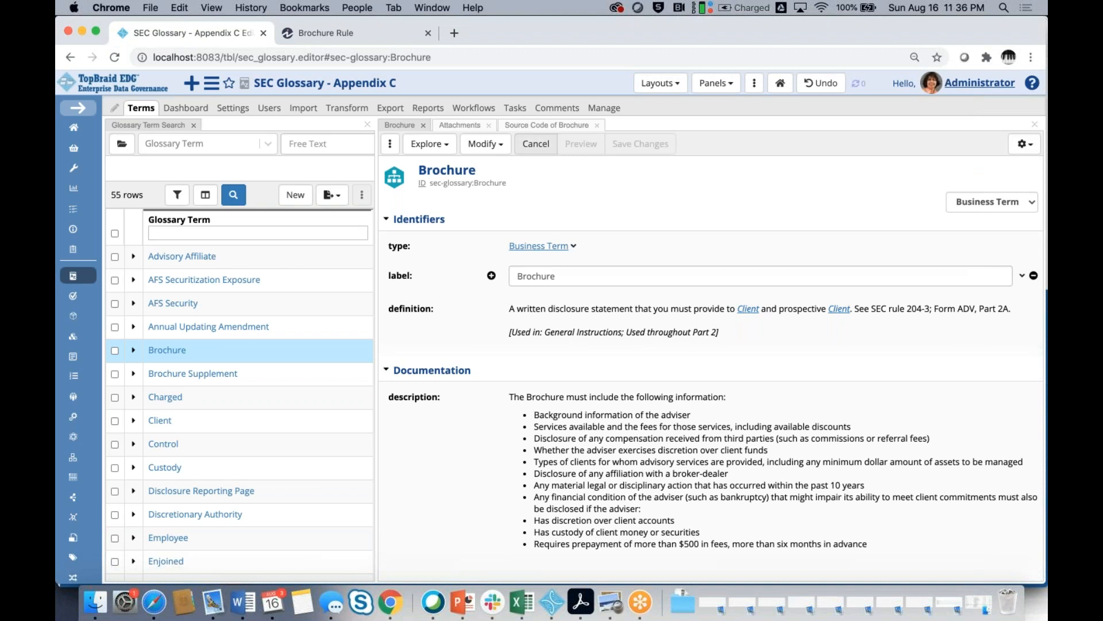
pyautogui.click(536, 143)
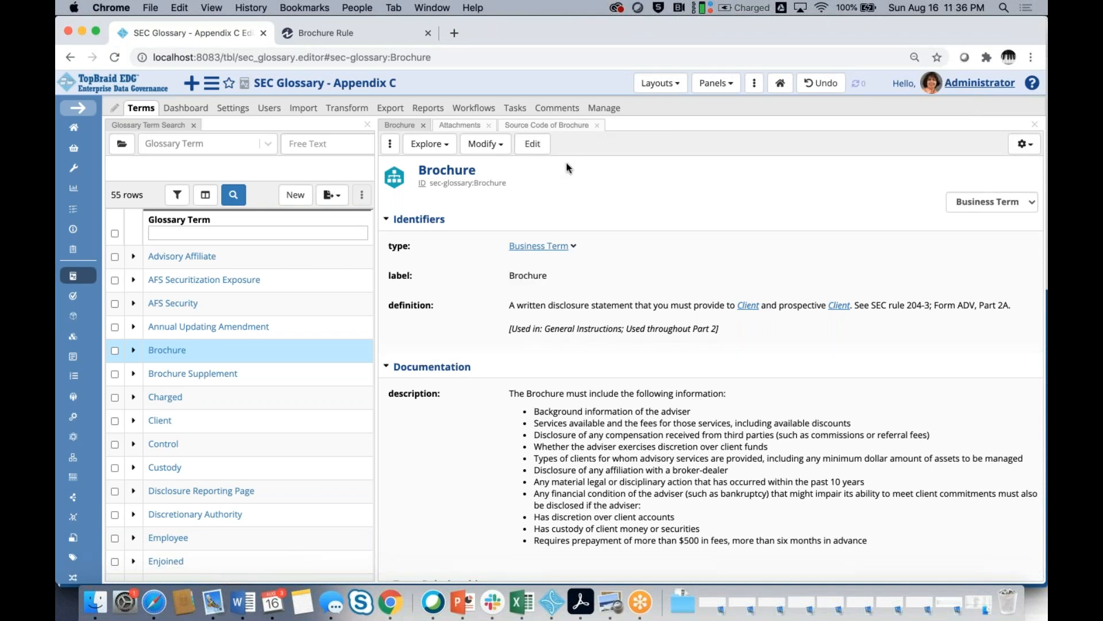
# - Examine the fields of the Brochure term's full edit form, from identifiers to term relationships, and leave it without saving
pyautogui.click(537, 148)
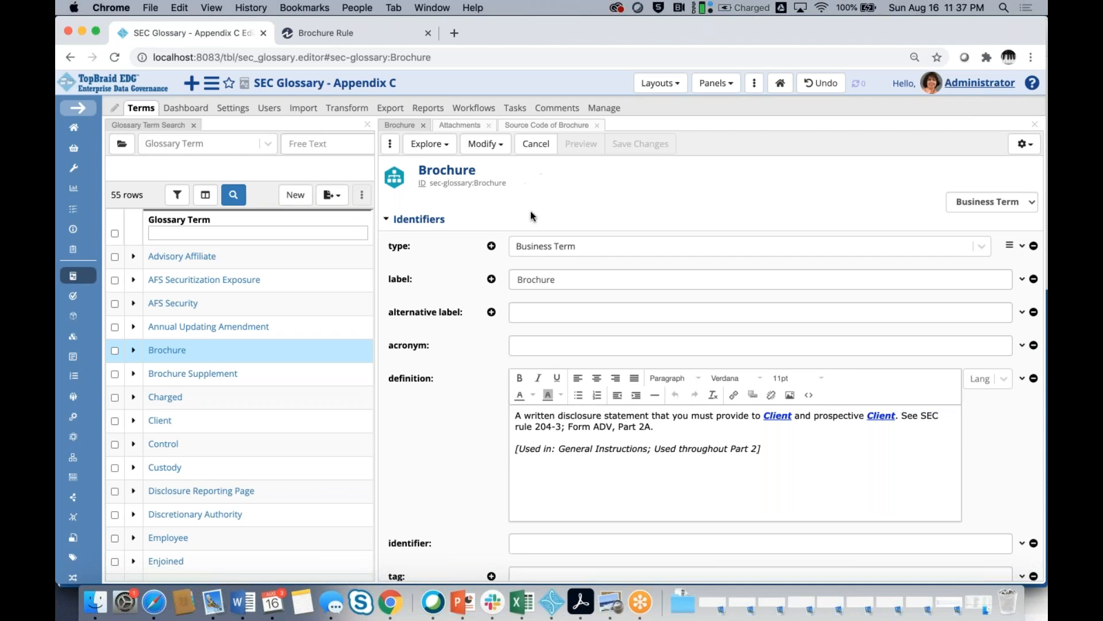
pyautogui.scroll(-3, 585, 246)
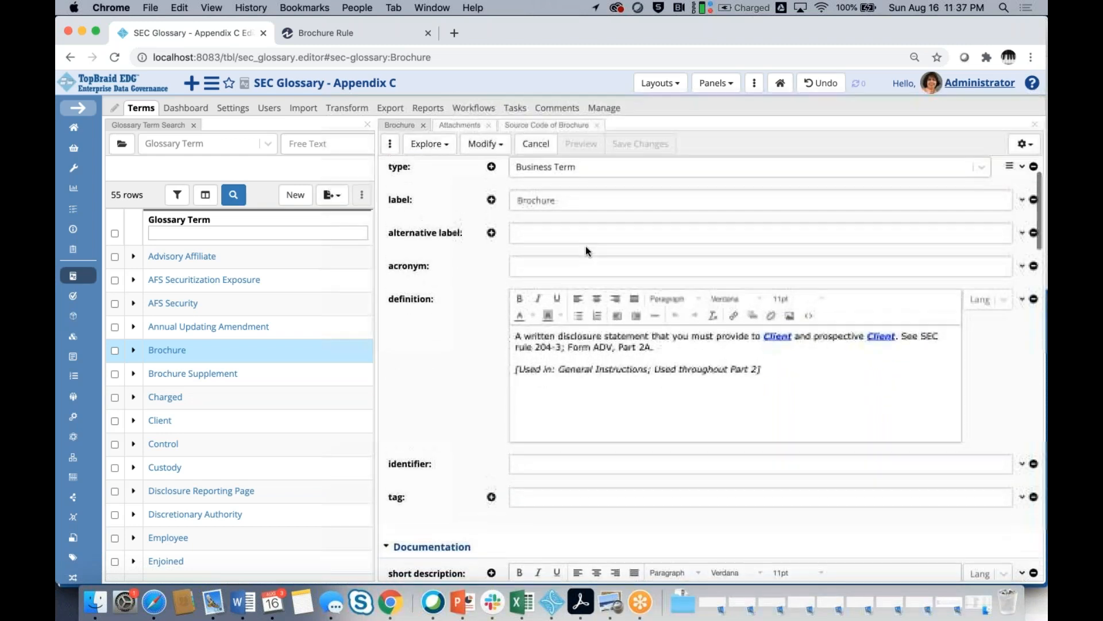
pyautogui.scroll(2, 585, 246)
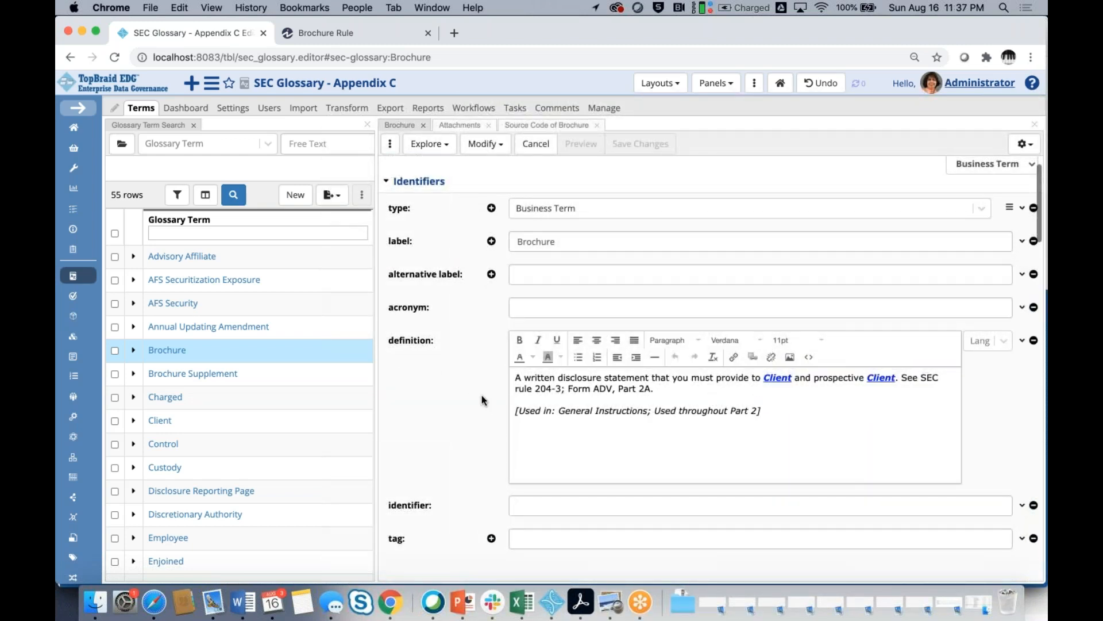
pyautogui.scroll(-10, 482, 398)
pyautogui.scroll(-10, 481, 400)
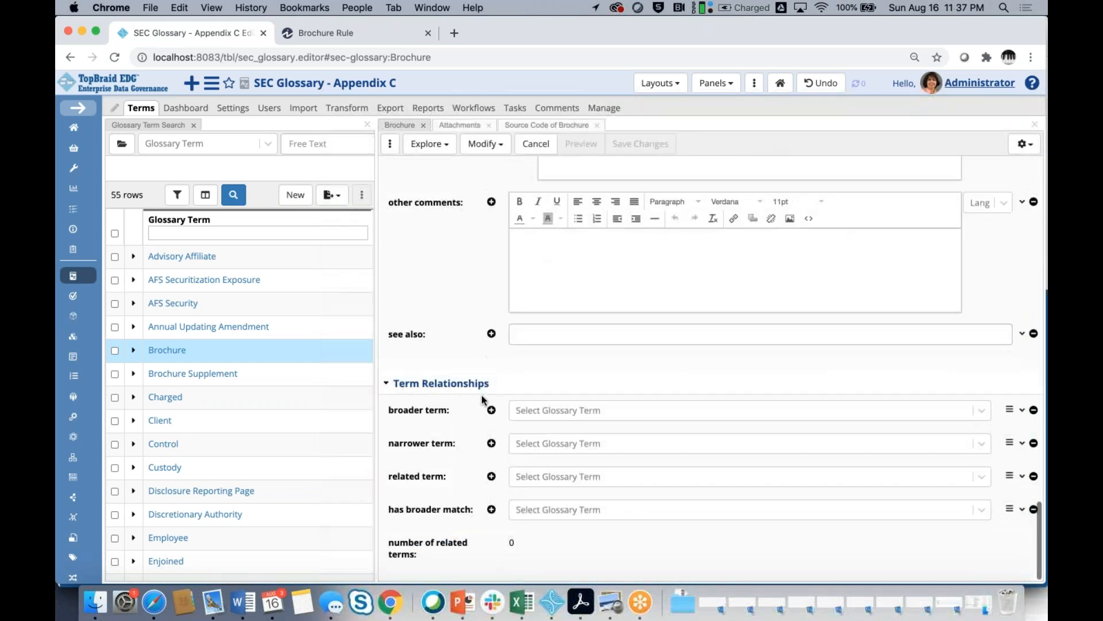
pyautogui.scroll(10, 481, 395)
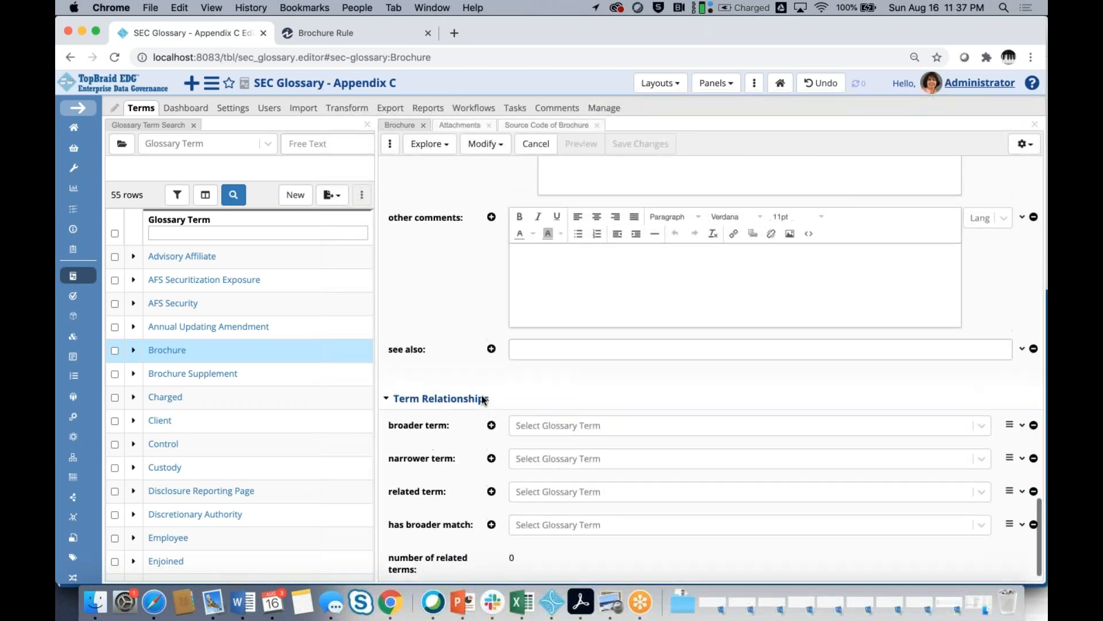
pyautogui.scroll(5, 483, 396)
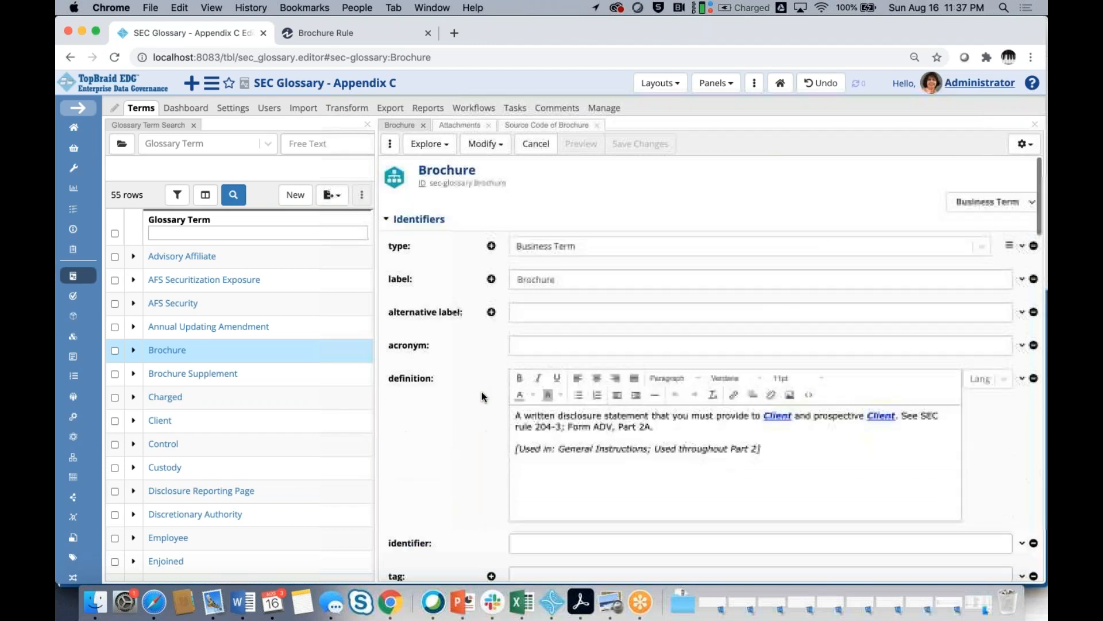
pyautogui.click(536, 145)
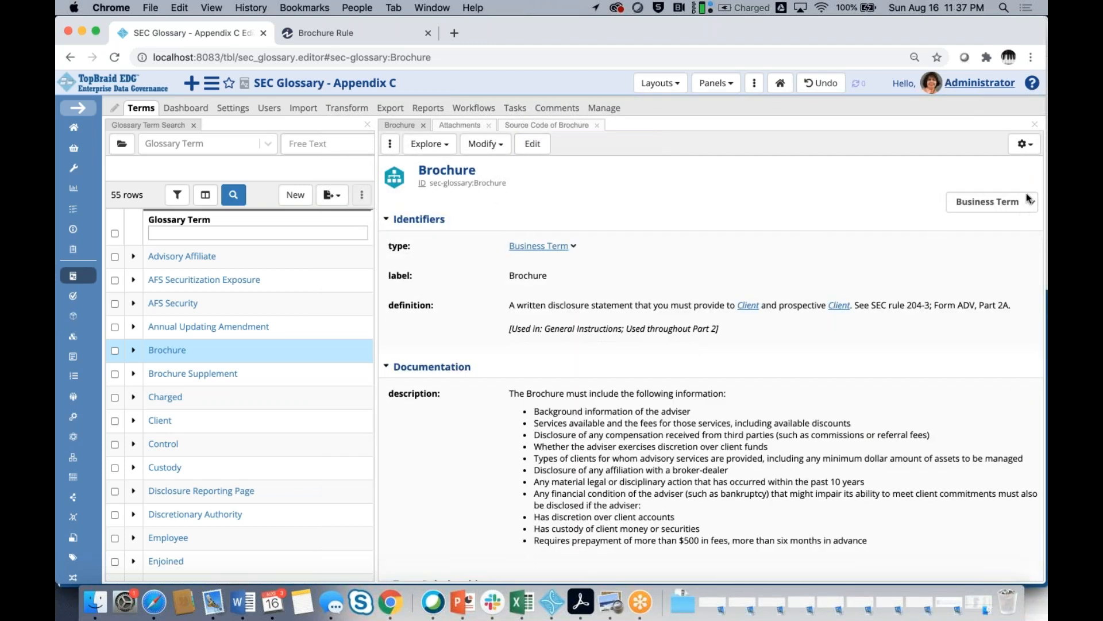
# - Also show the Brochure term's properties that have no values and look through the complete form
pyautogui.click(1026, 146)
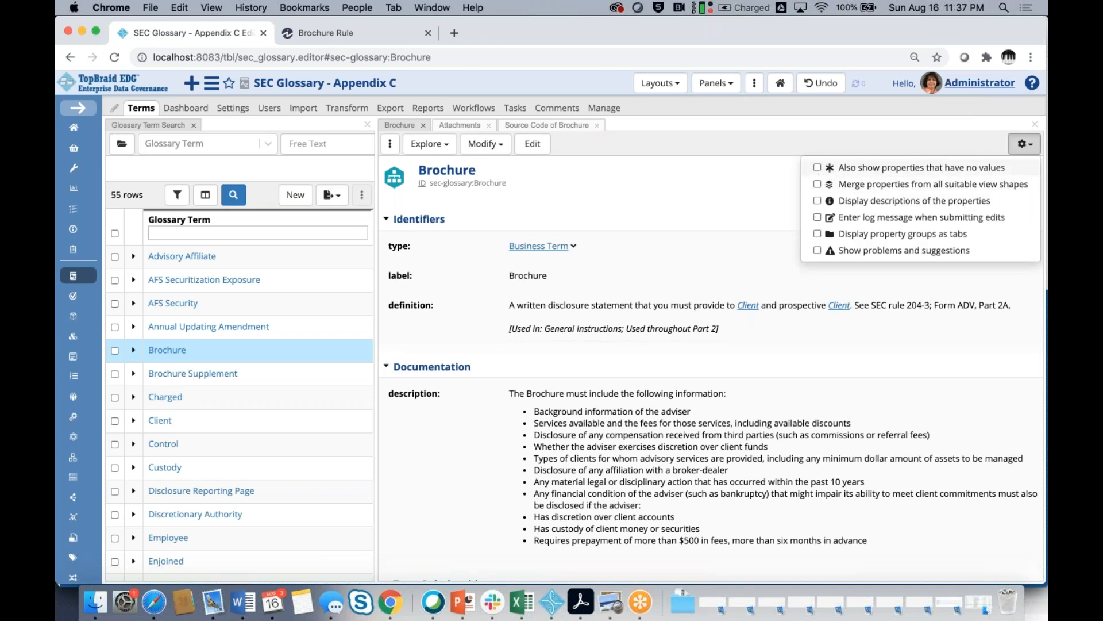
pyautogui.click(819, 168)
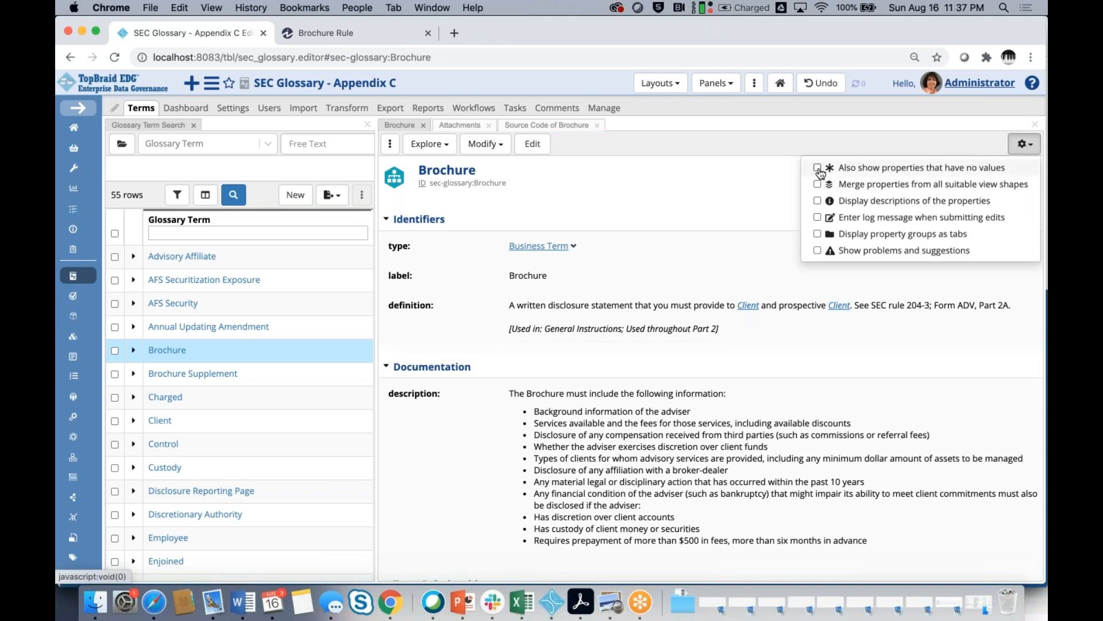
pyautogui.click(743, 201)
pyautogui.scroll(-10, 710, 243)
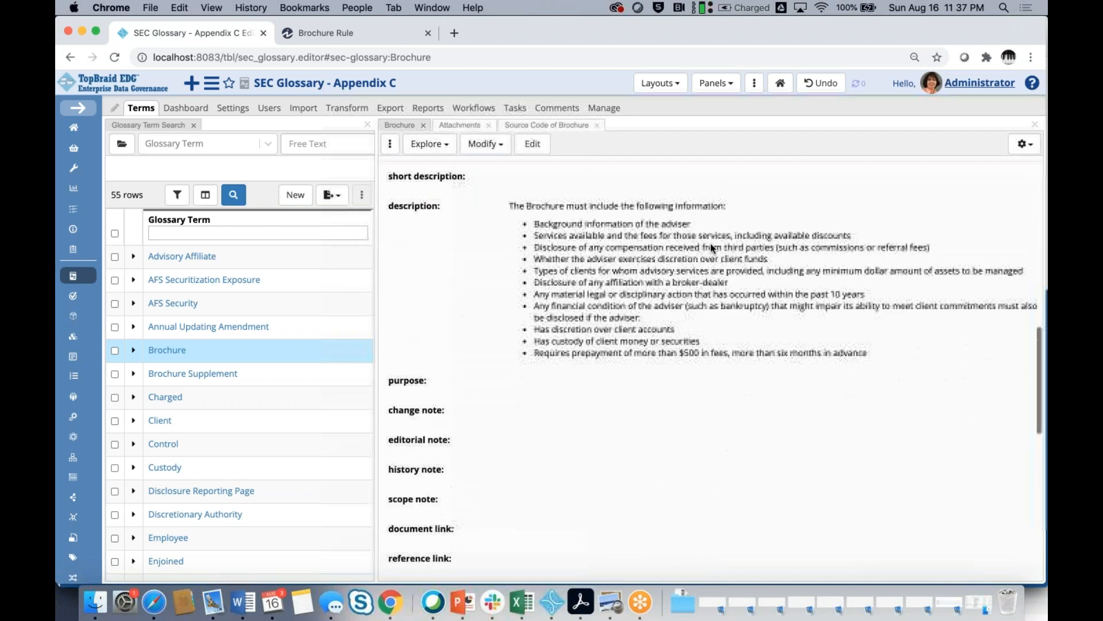
pyautogui.scroll(-6, 710, 243)
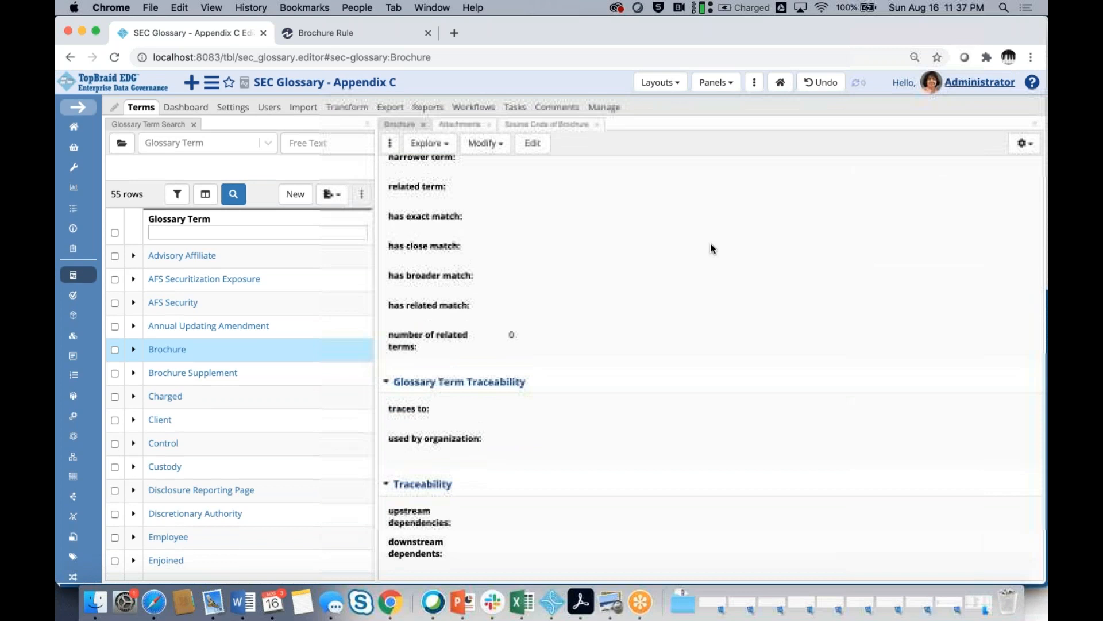
pyautogui.scroll(15, 714, 234)
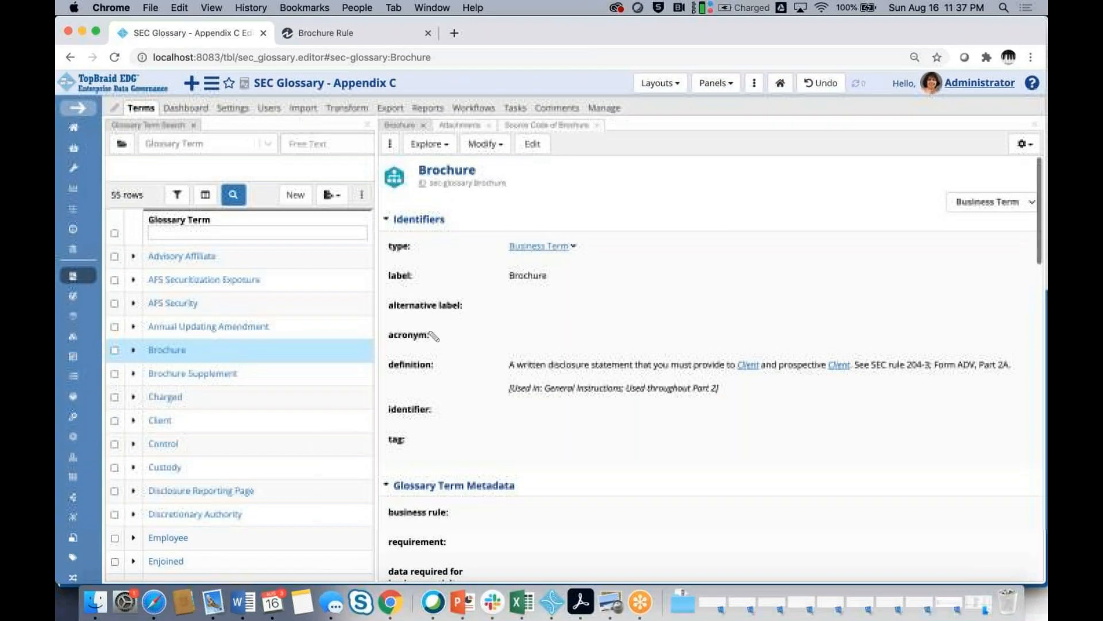
# - Turn off the display of properties that have no values for the Brochure term
pyautogui.click(1027, 146)
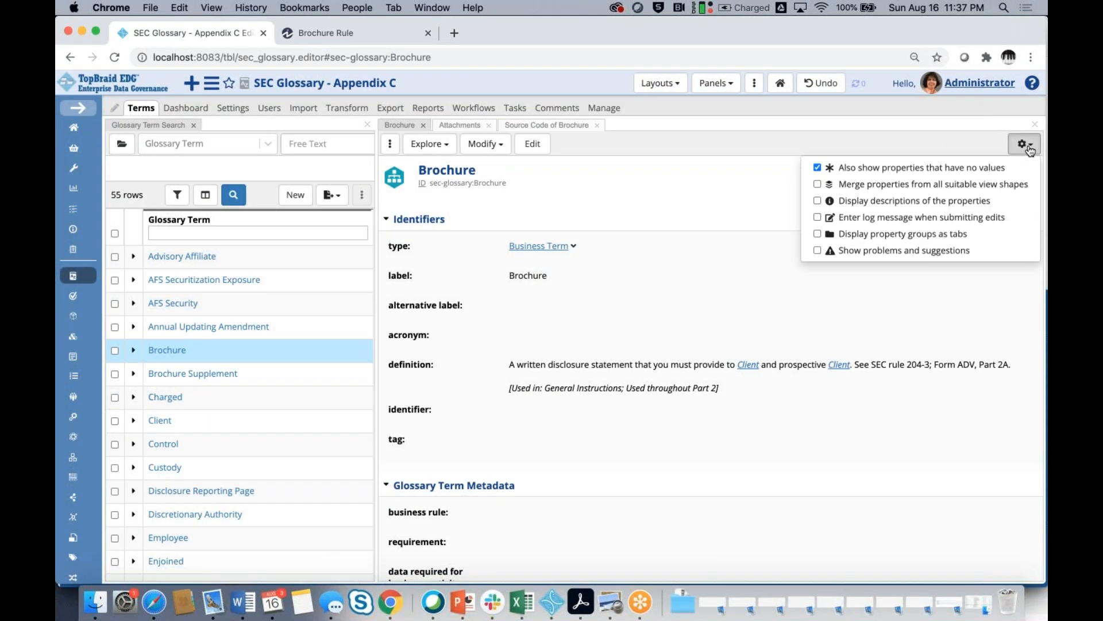
pyautogui.click(818, 168)
pyautogui.click(726, 249)
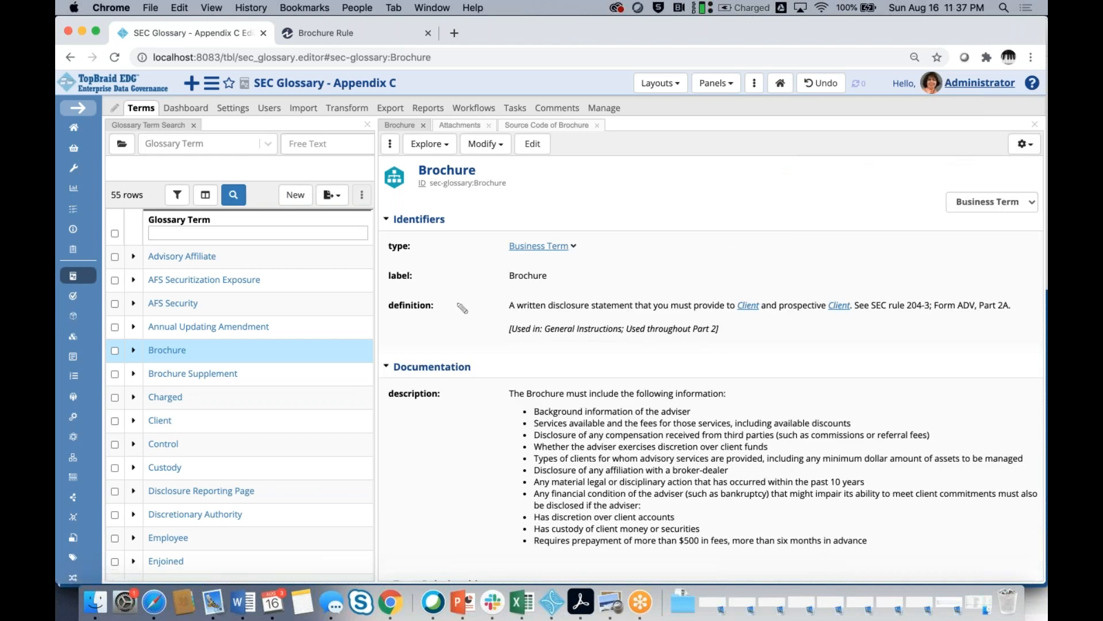
# - Open the Brochure term's label and definition for inline editing, with an additional empty label value
pyautogui.click(446, 280)
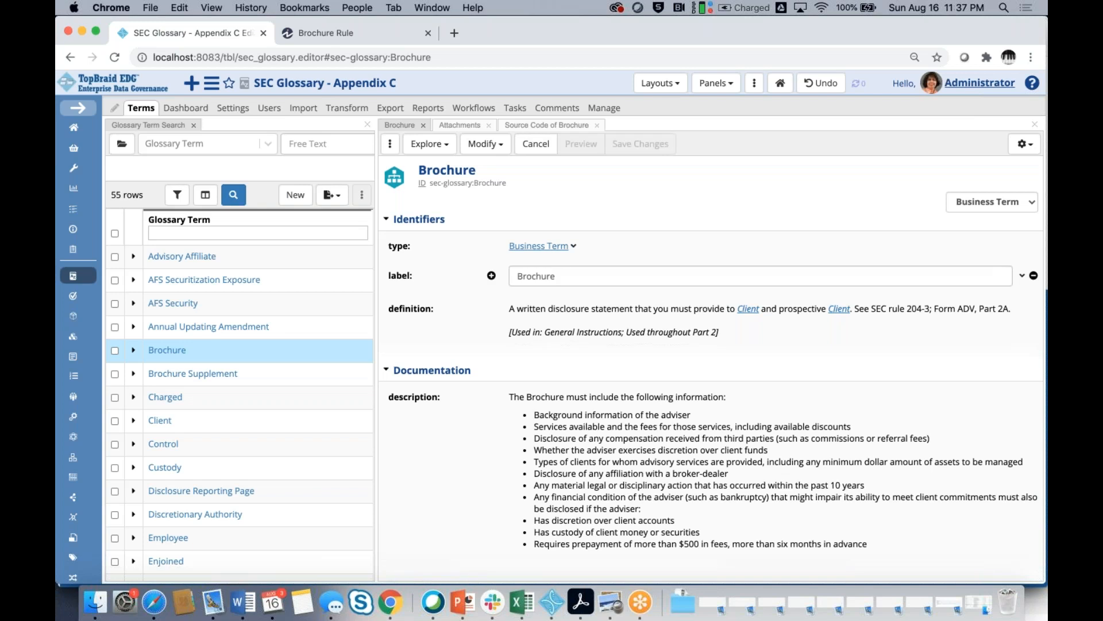
pyautogui.click(492, 278)
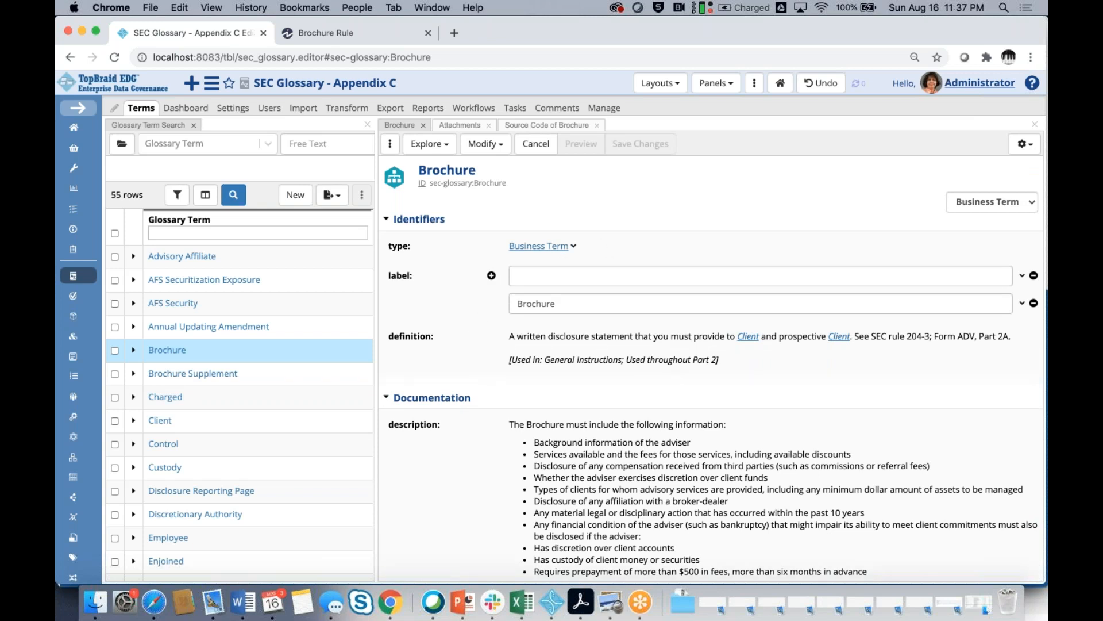
pyautogui.click(470, 342)
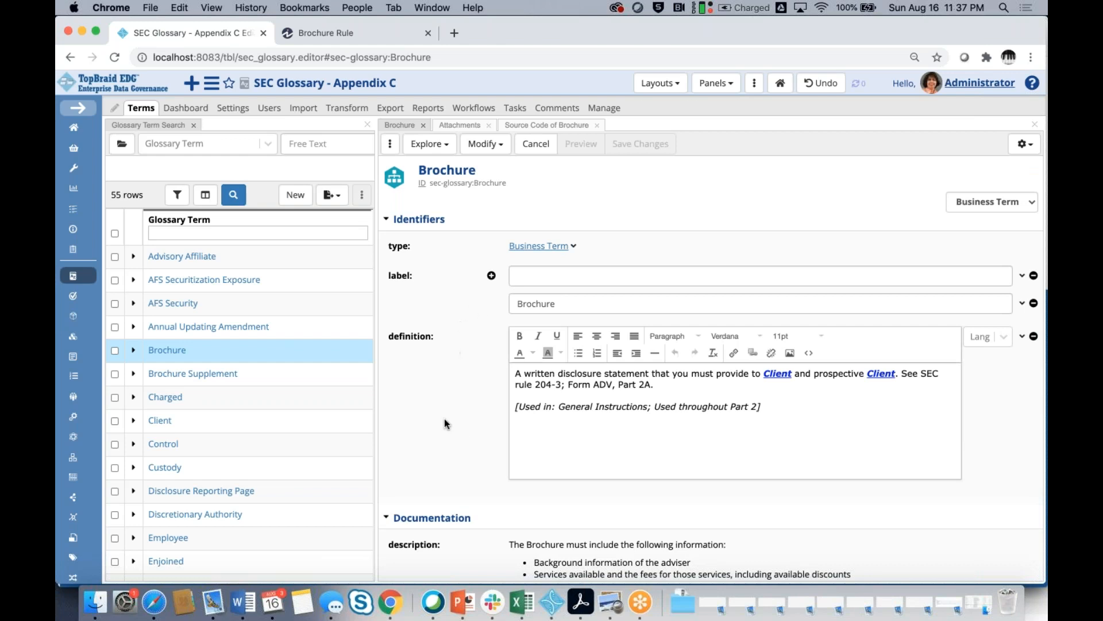
pyautogui.scroll(-2, 449, 392)
pyautogui.scroll(2, 450, 391)
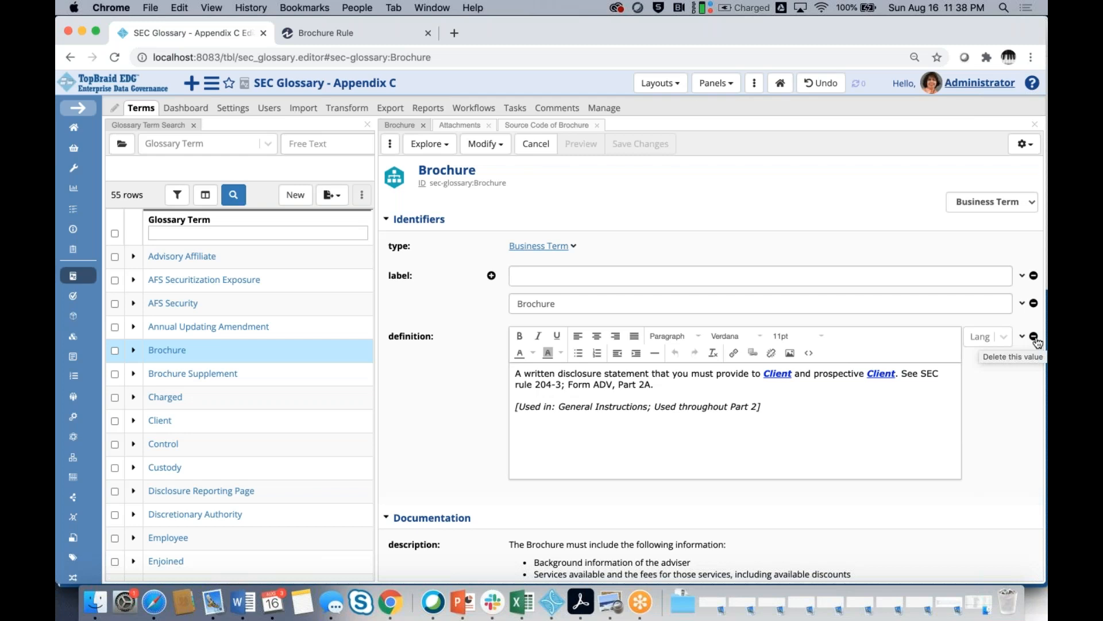
# - Try the text area with language for the Brochure label, view its language choices, and switch it to a text field with language
pyautogui.click(1023, 307)
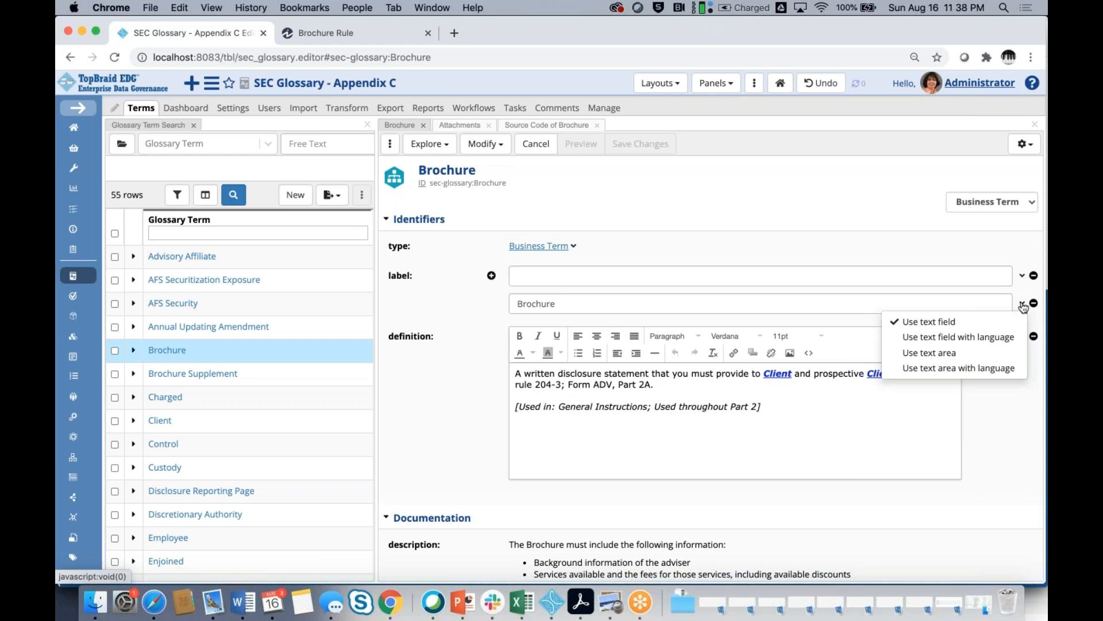
pyautogui.click(1001, 369)
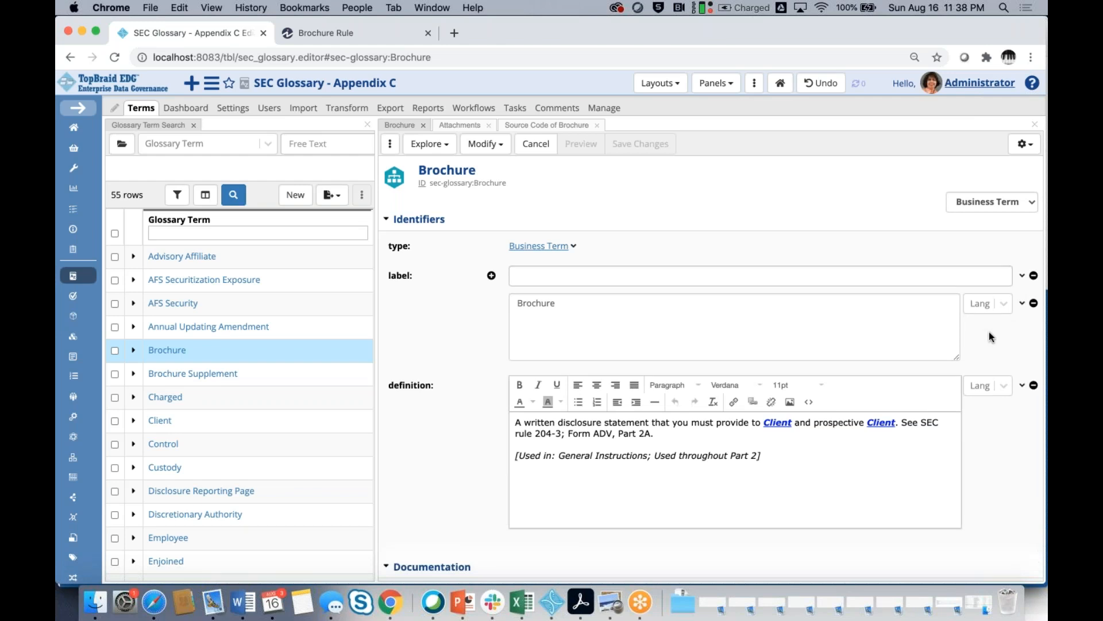
pyautogui.click(1004, 305)
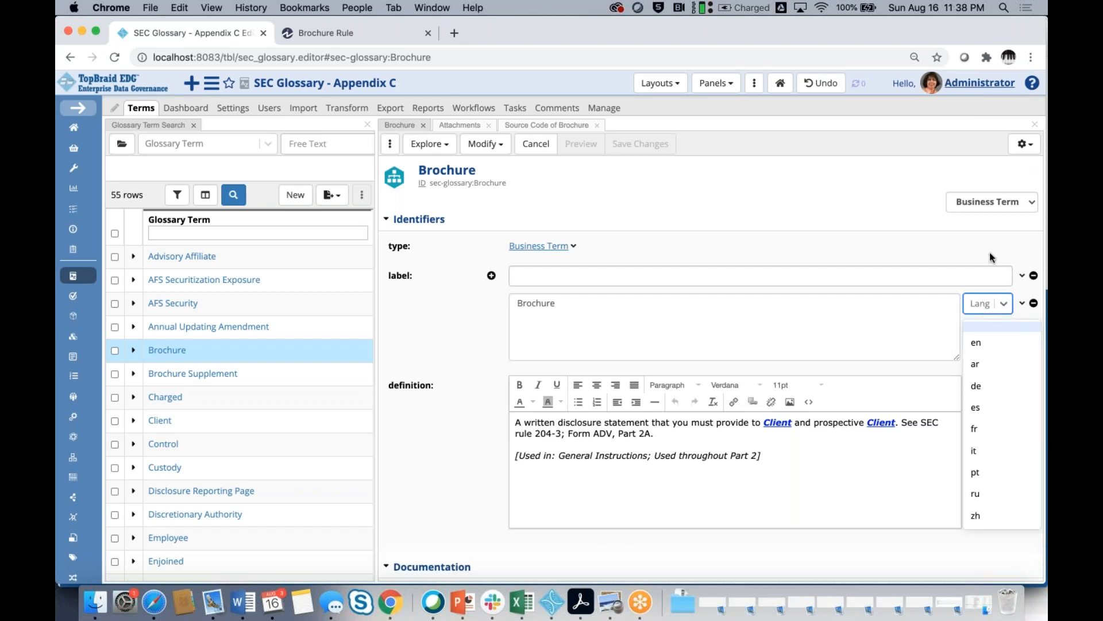
pyautogui.click(990, 252)
pyautogui.click(1022, 303)
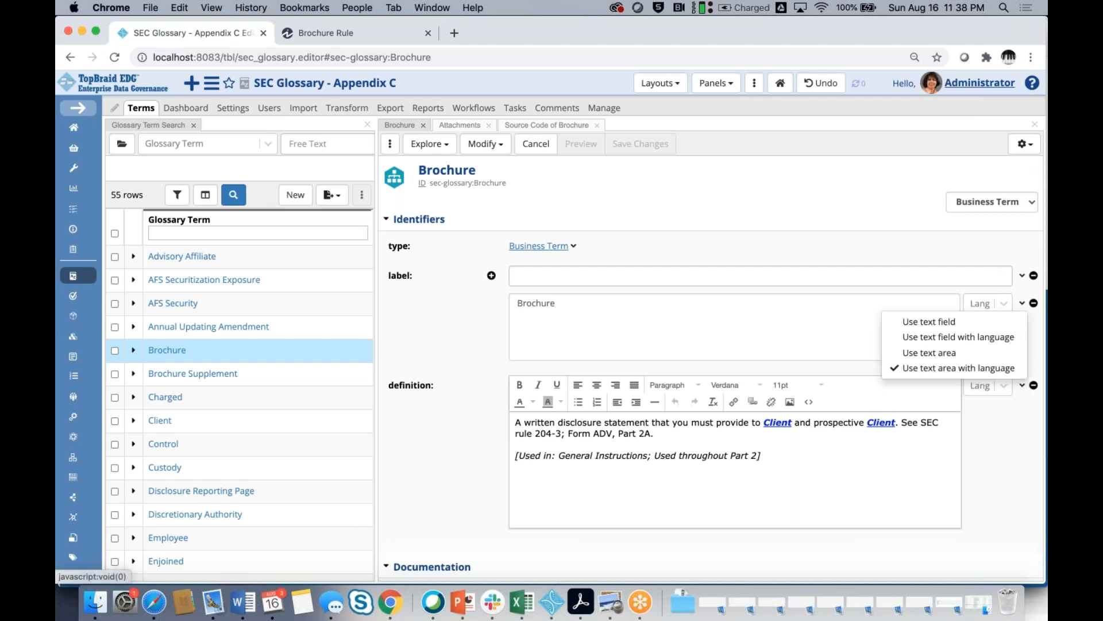
pyautogui.click(984, 343)
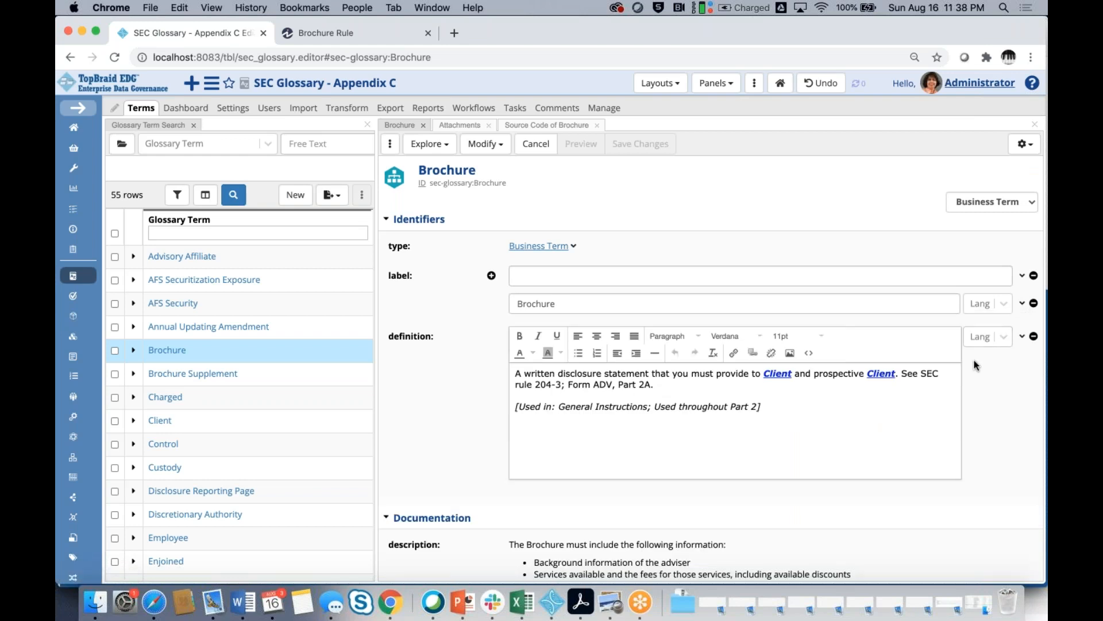
# - View the editor types available for the definition and leave inline editing of the Brochure term without saving
pyautogui.click(1021, 340)
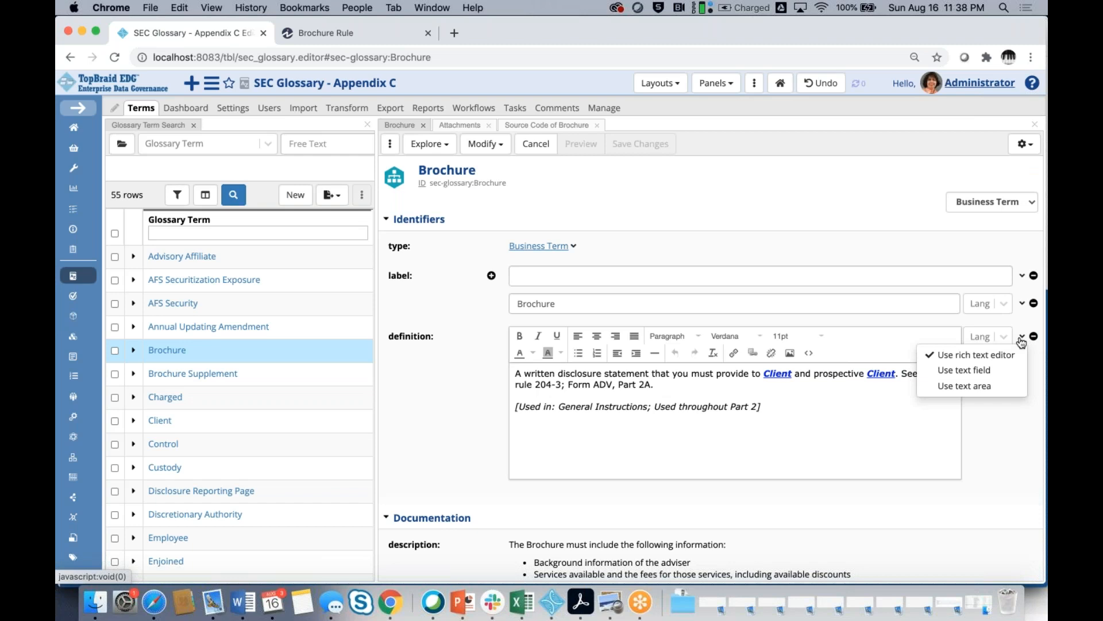
pyautogui.click(1019, 401)
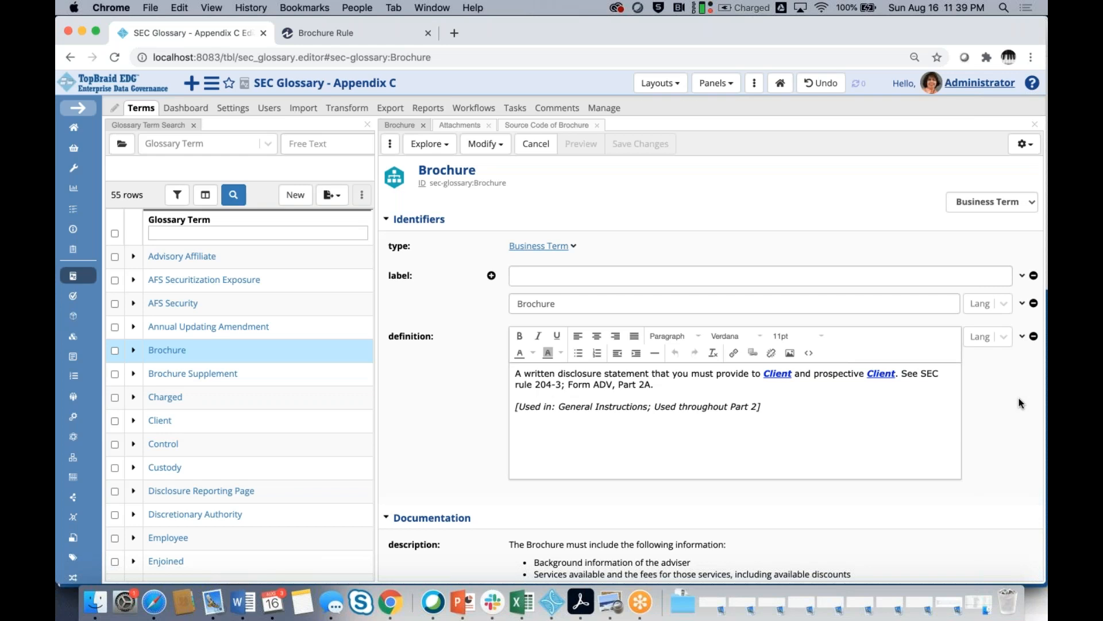
pyautogui.click(536, 144)
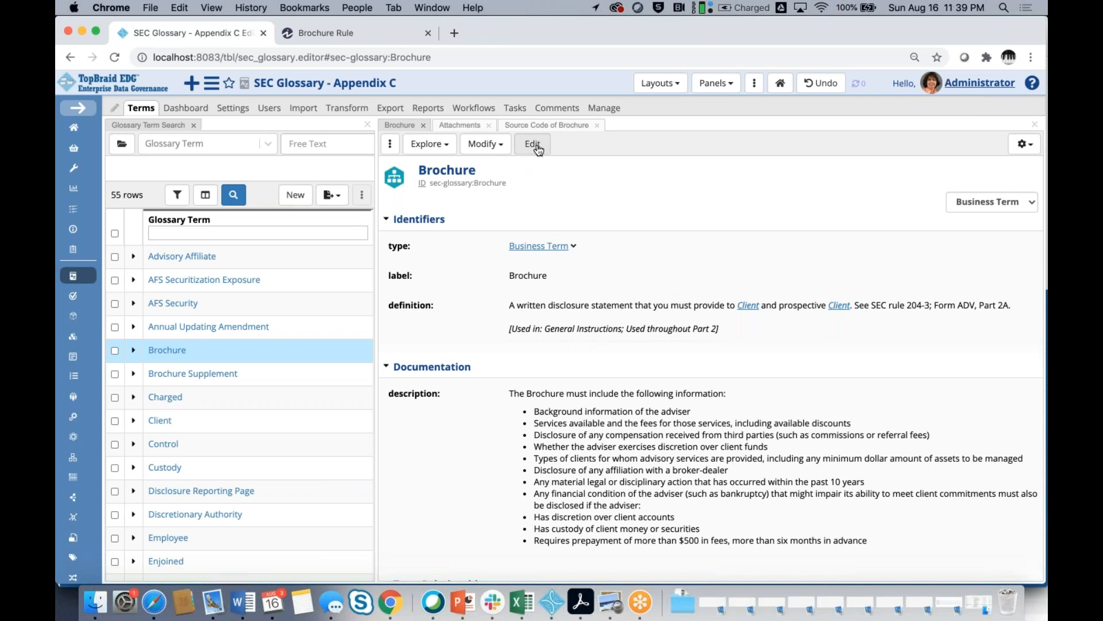
# - Try to save BRCH as the Brochure term's acronym in the full edit form
pyautogui.click(535, 144)
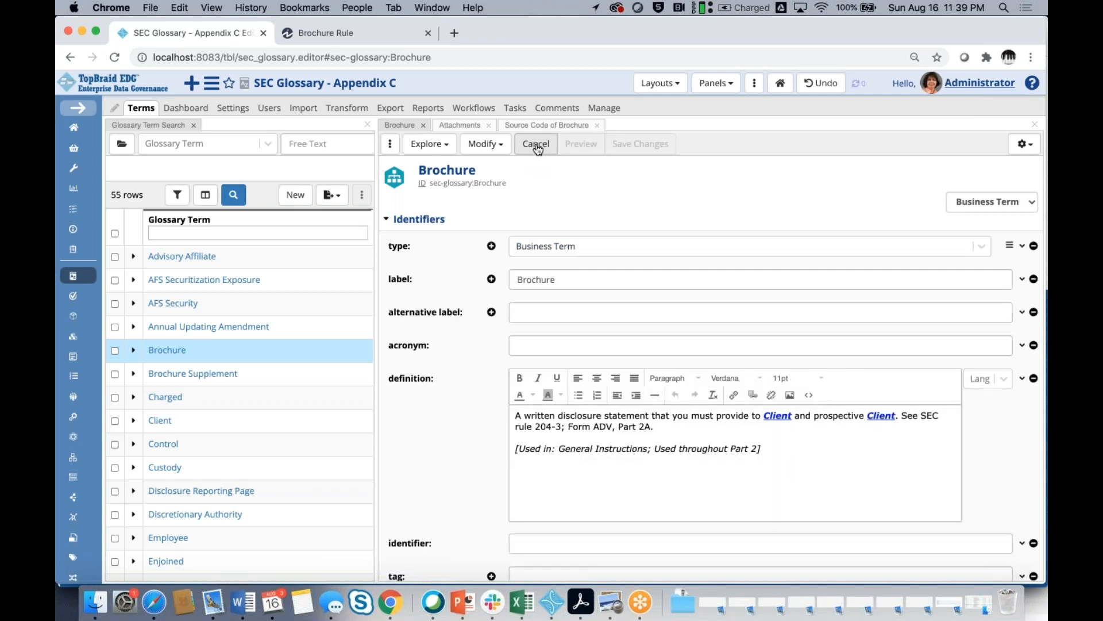
pyautogui.scroll(-2, 579, 292)
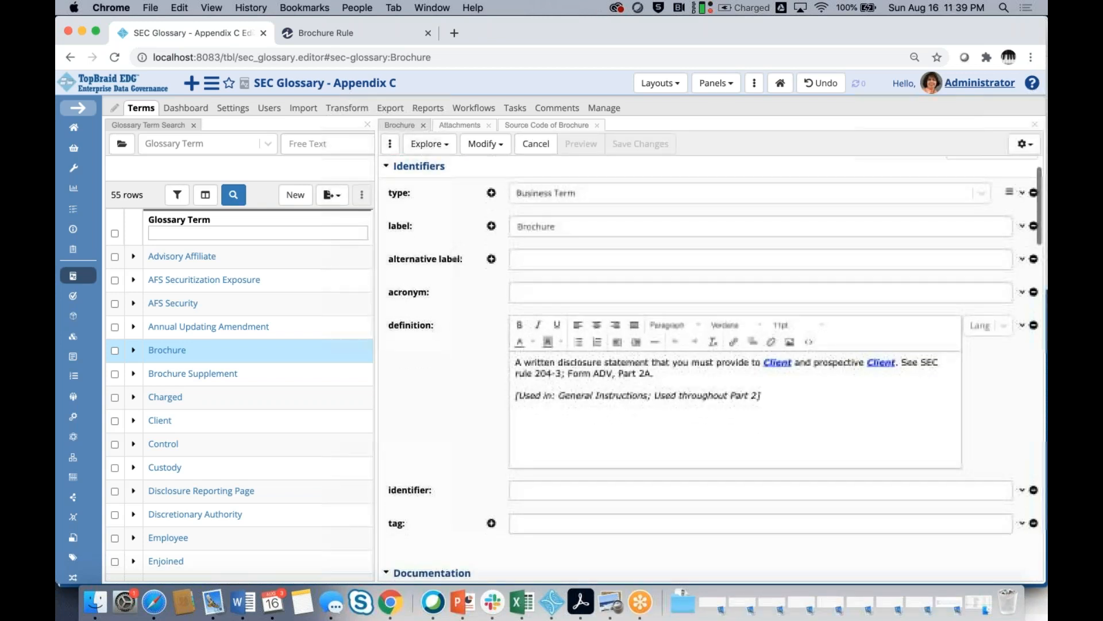
pyautogui.click(578, 293)
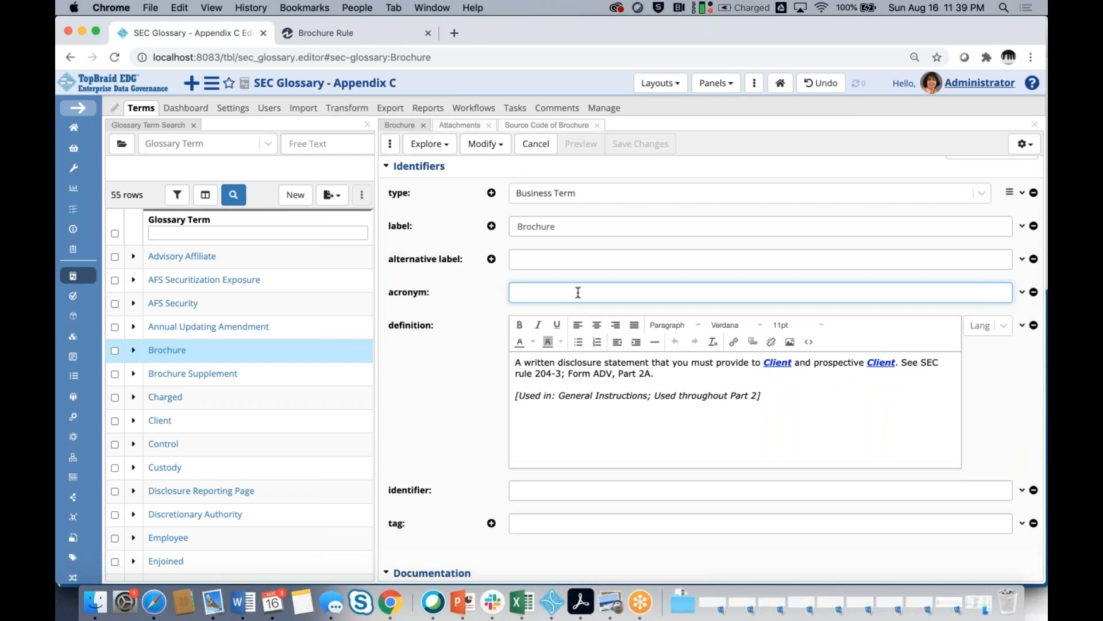
pyautogui.write('BRCH')
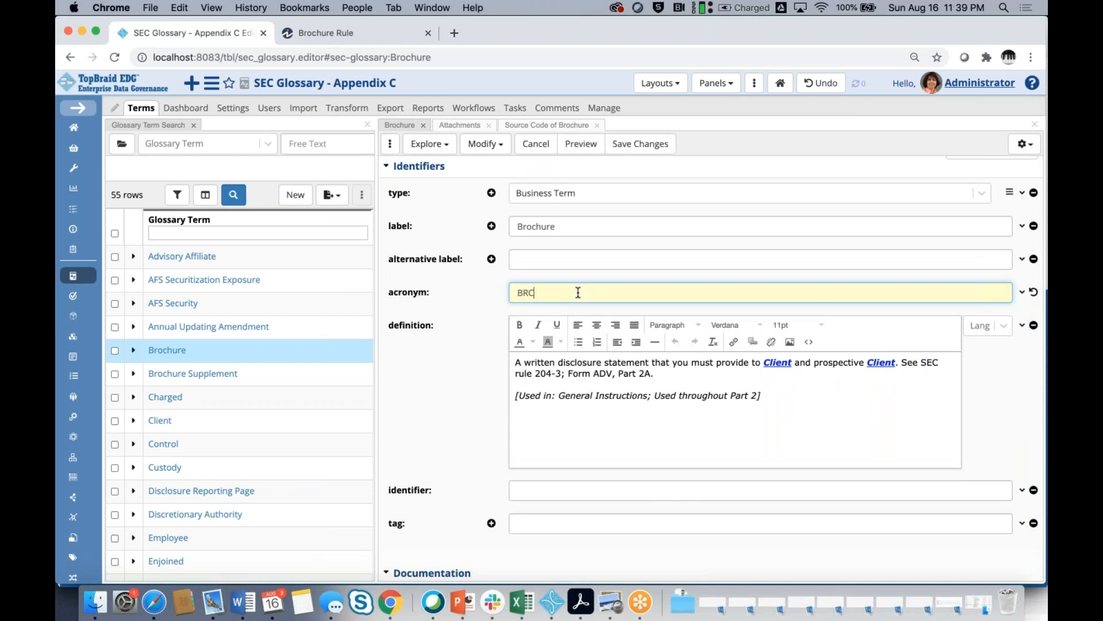
pyautogui.click(642, 148)
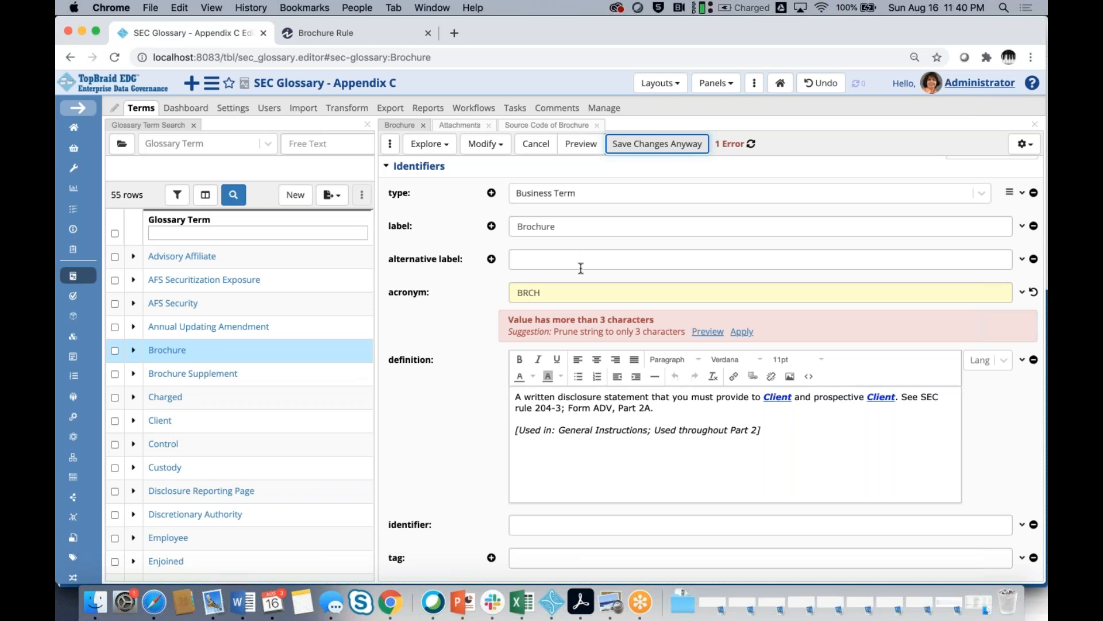
# - Shorten the acronym by one character, but leave the form without saving and refresh the validation result
pyautogui.click(594, 292)
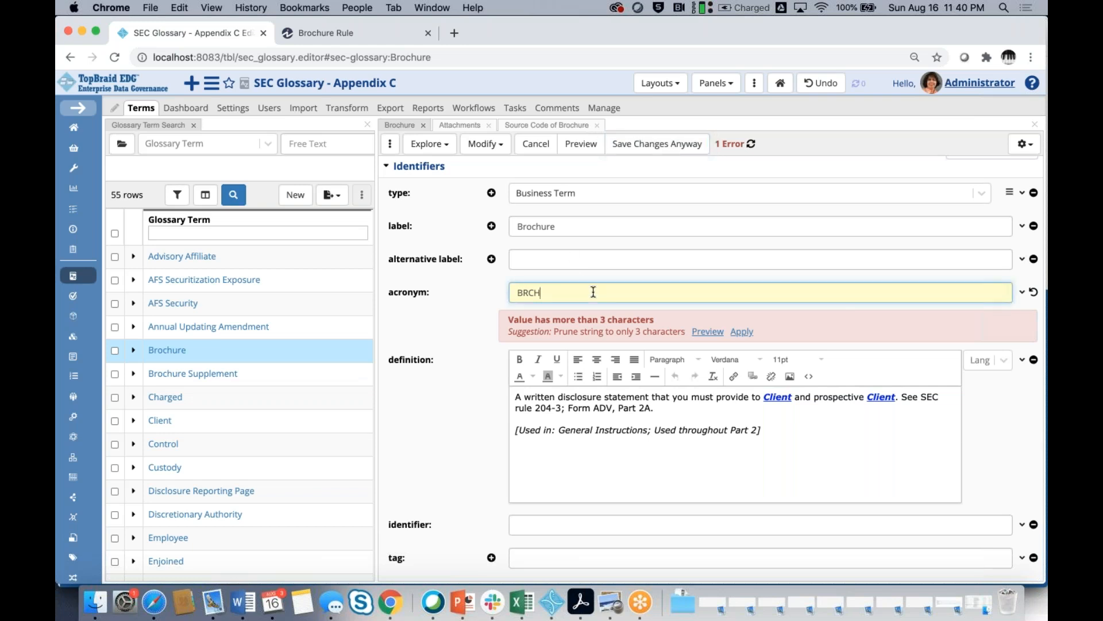
pyautogui.press('BackSpace')
pyautogui.click(536, 144)
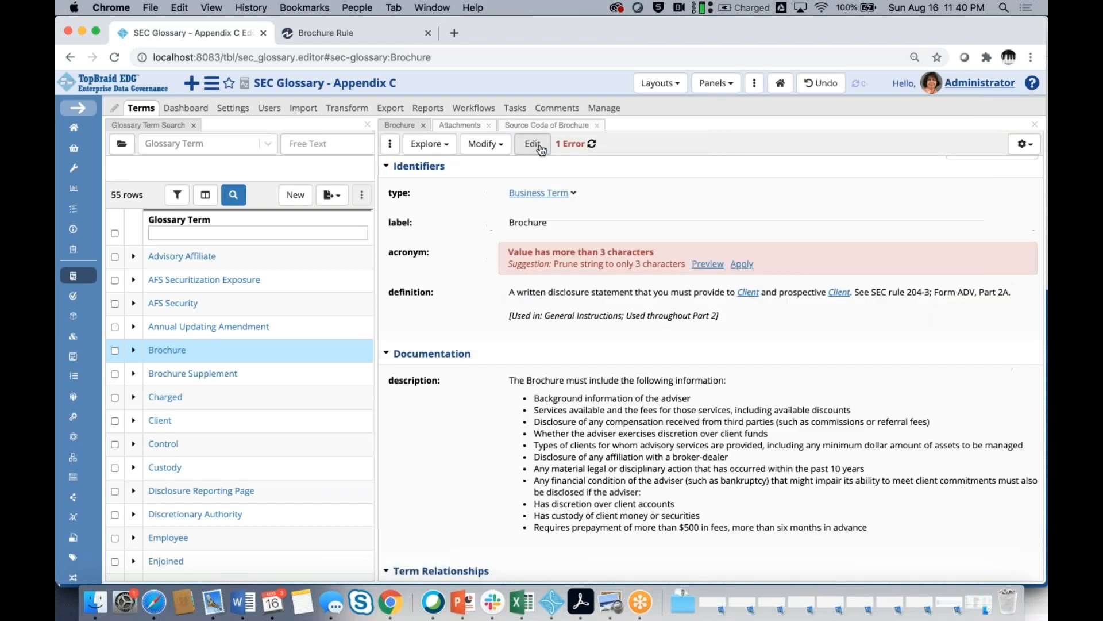
pyautogui.click(593, 145)
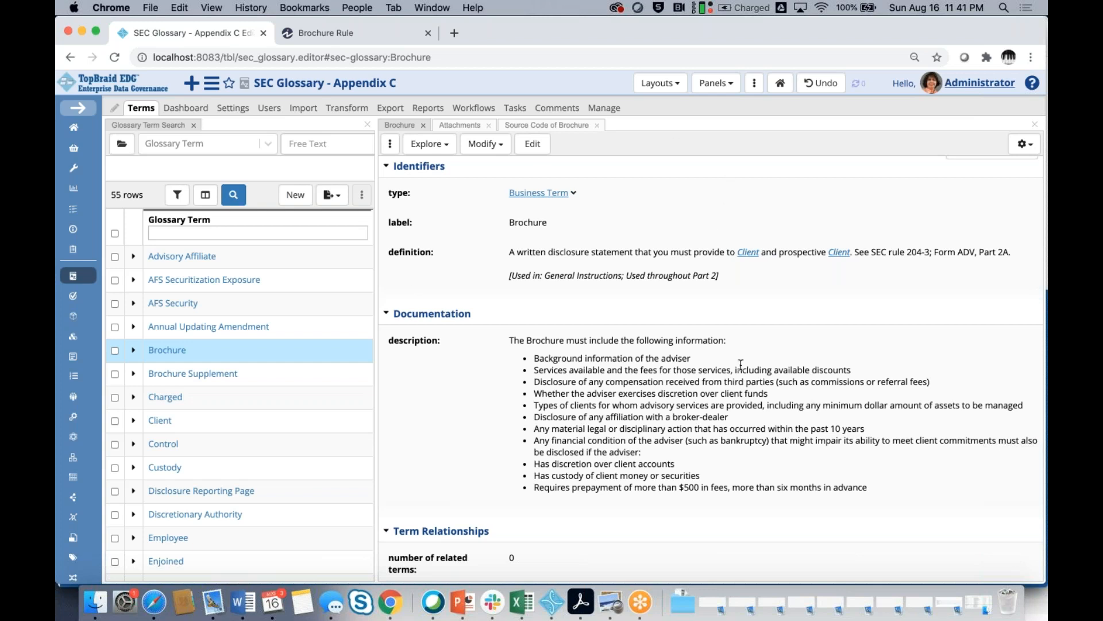
pyautogui.scroll(-1, 765, 301)
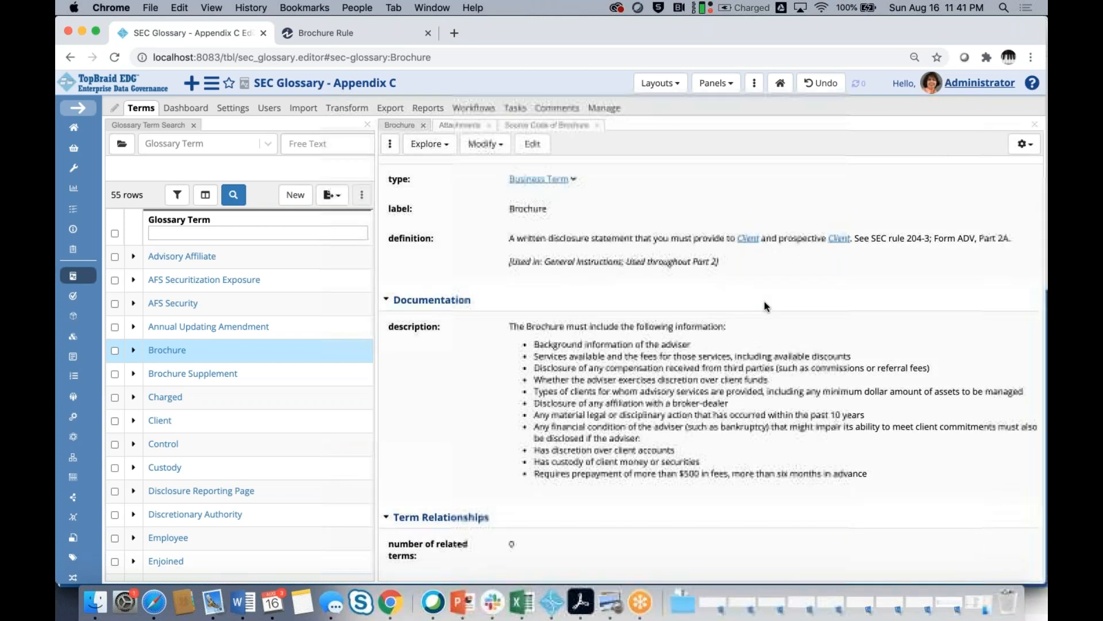
pyautogui.scroll(1, 765, 301)
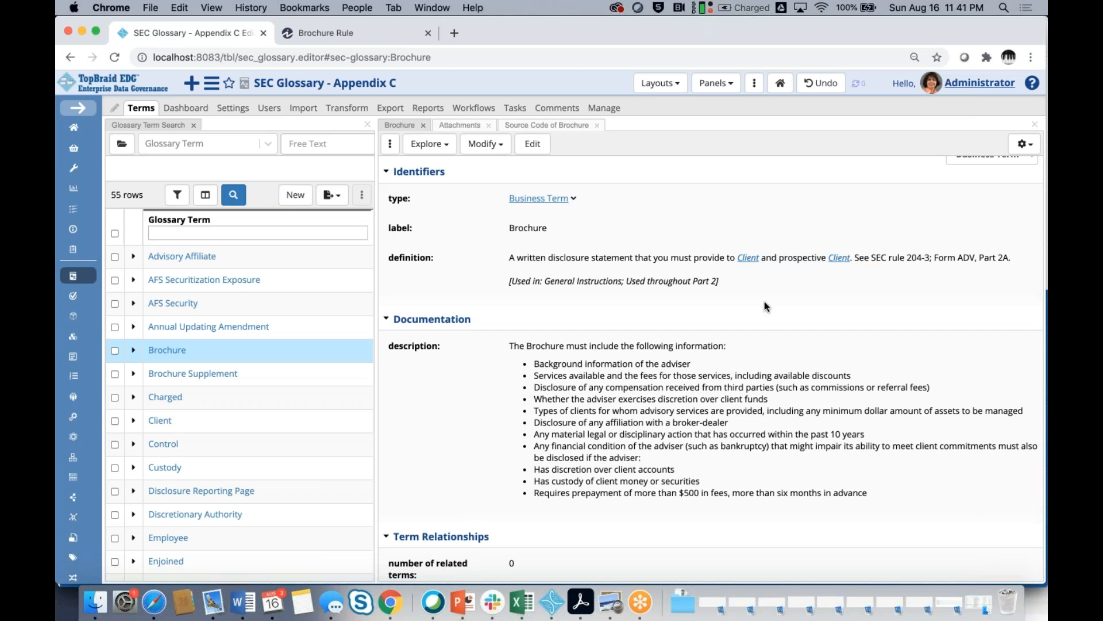
pyautogui.scroll(-1, 765, 301)
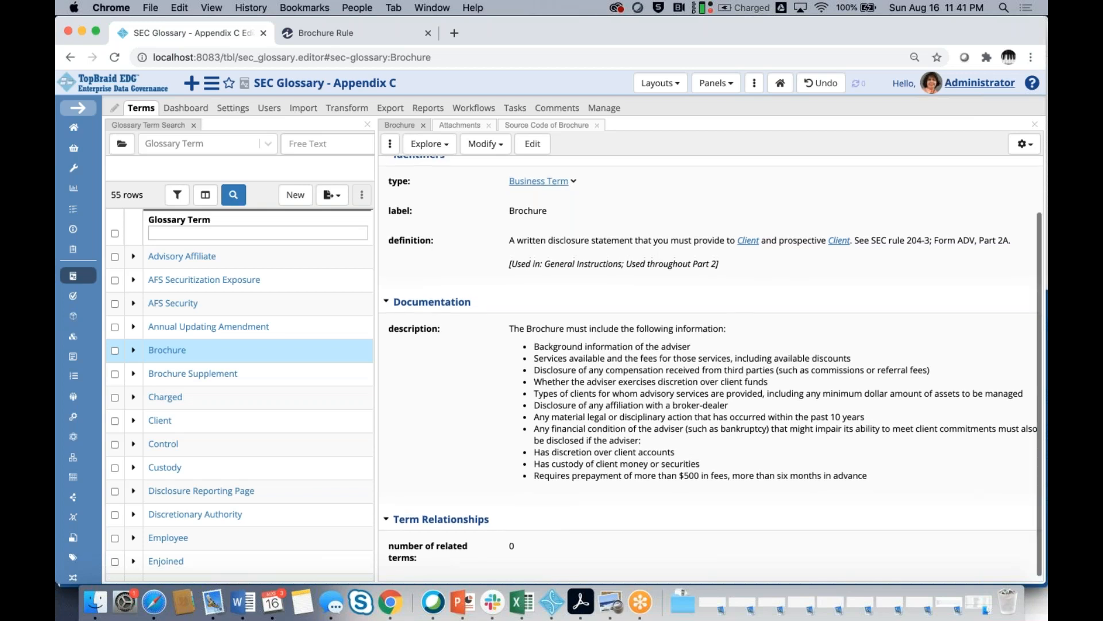
pyautogui.scroll(1, 765, 345)
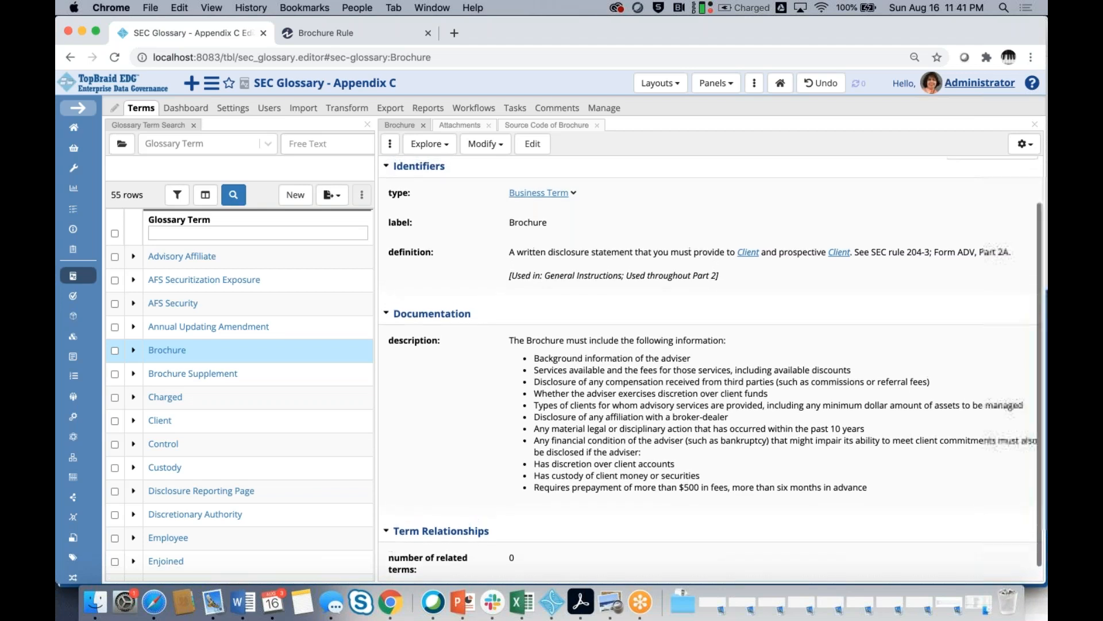
# - Also show properties that have no values, and open the Brochure term's broader term and related term for inline editing
pyautogui.click(1020, 145)
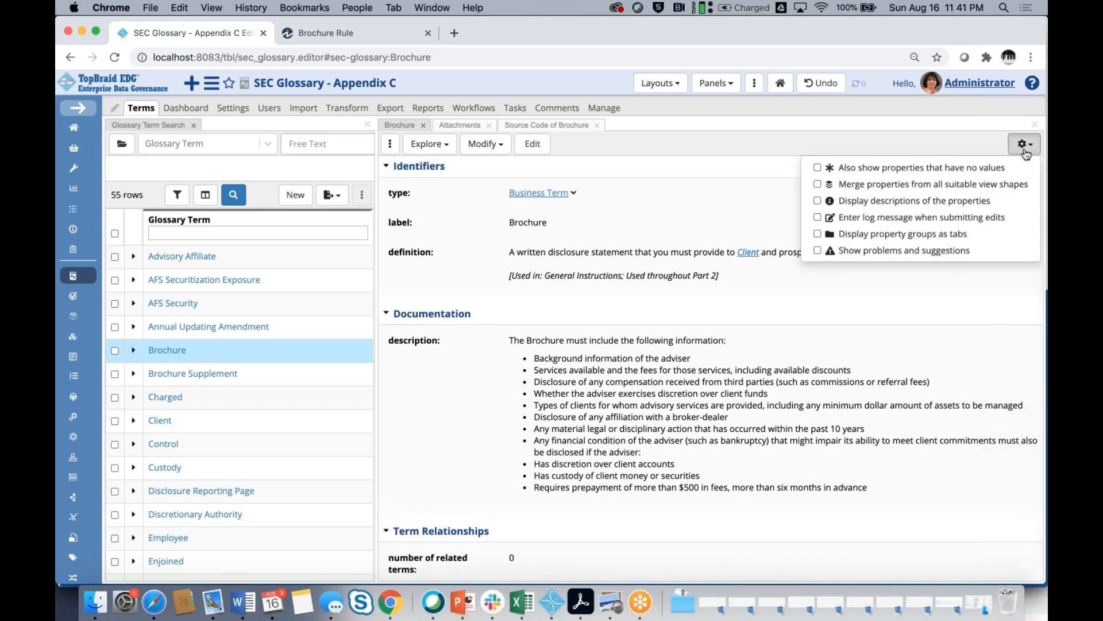
pyautogui.click(817, 168)
pyautogui.scroll(-10, 662, 277)
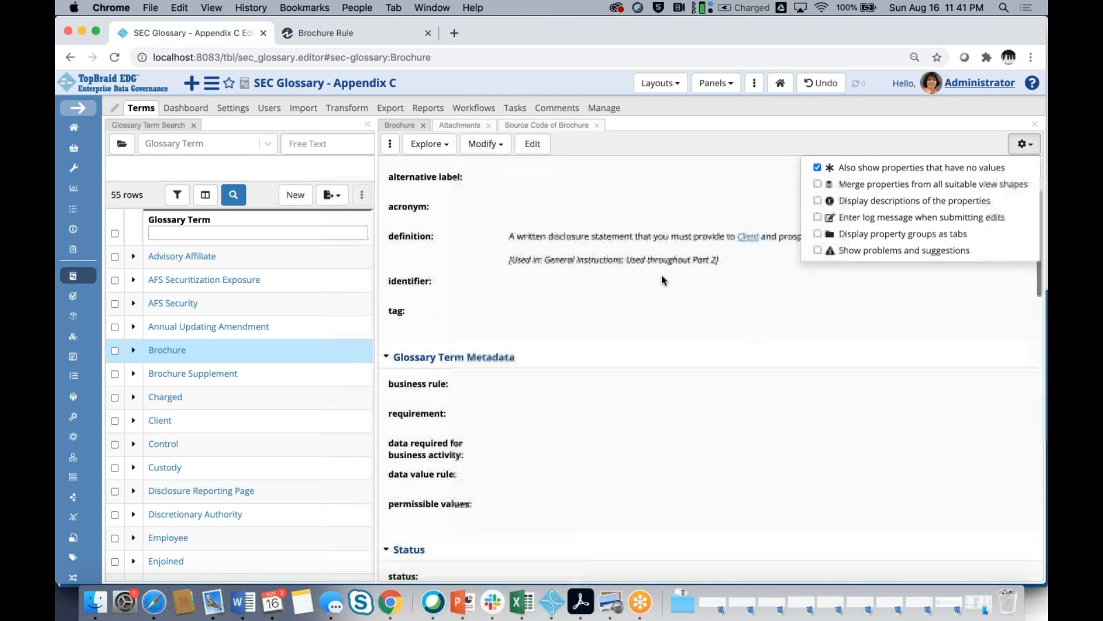
pyautogui.scroll(-6, 661, 280)
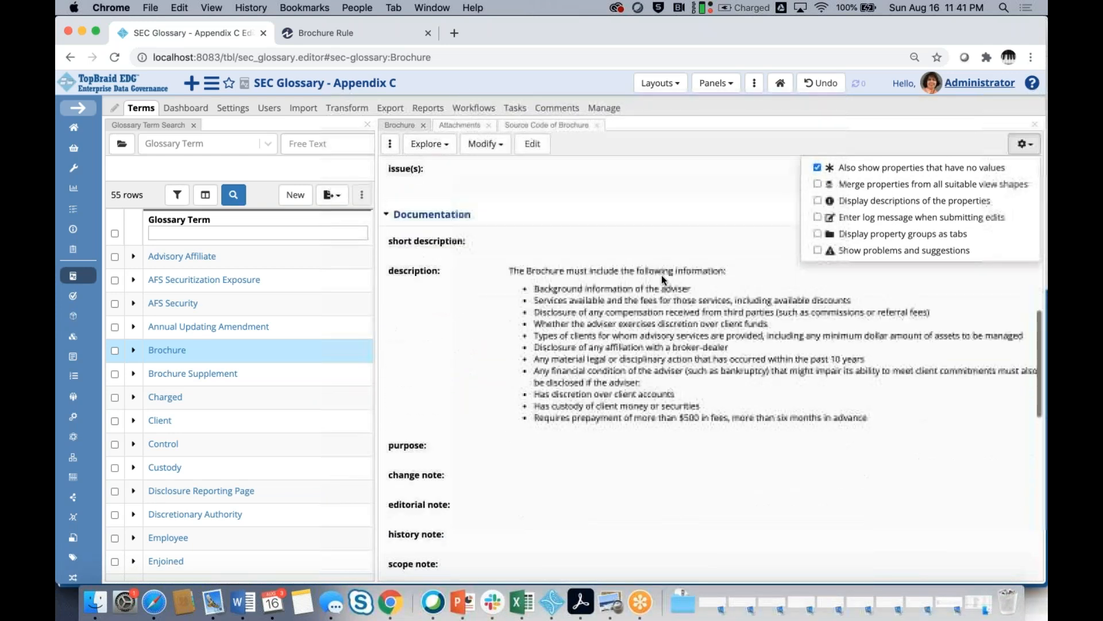
pyautogui.scroll(-5, 661, 274)
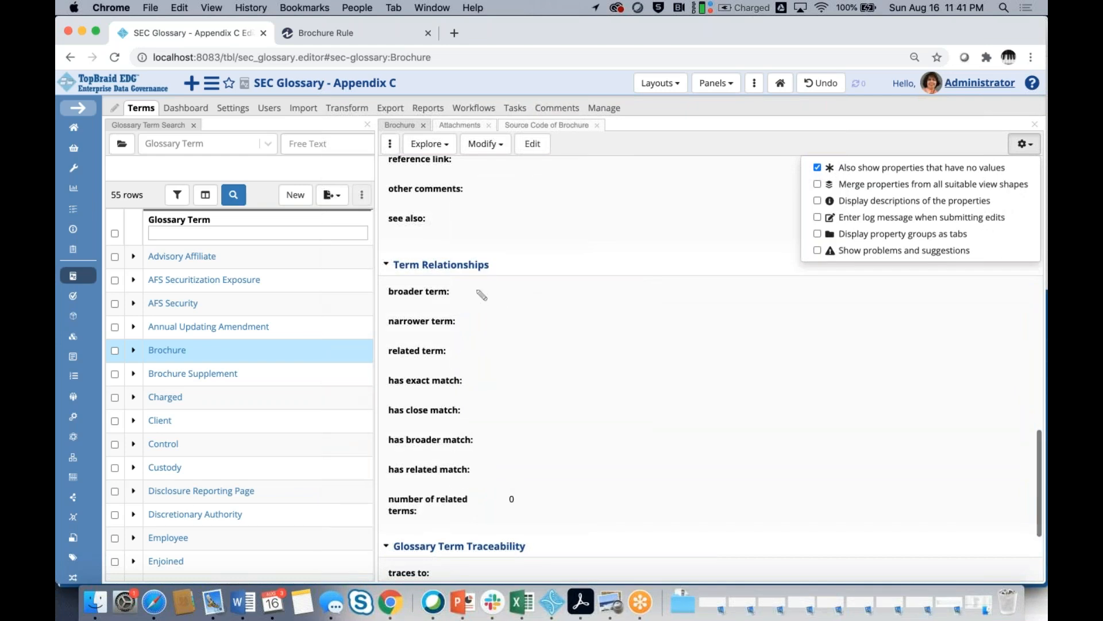
pyautogui.doubleClick(463, 295)
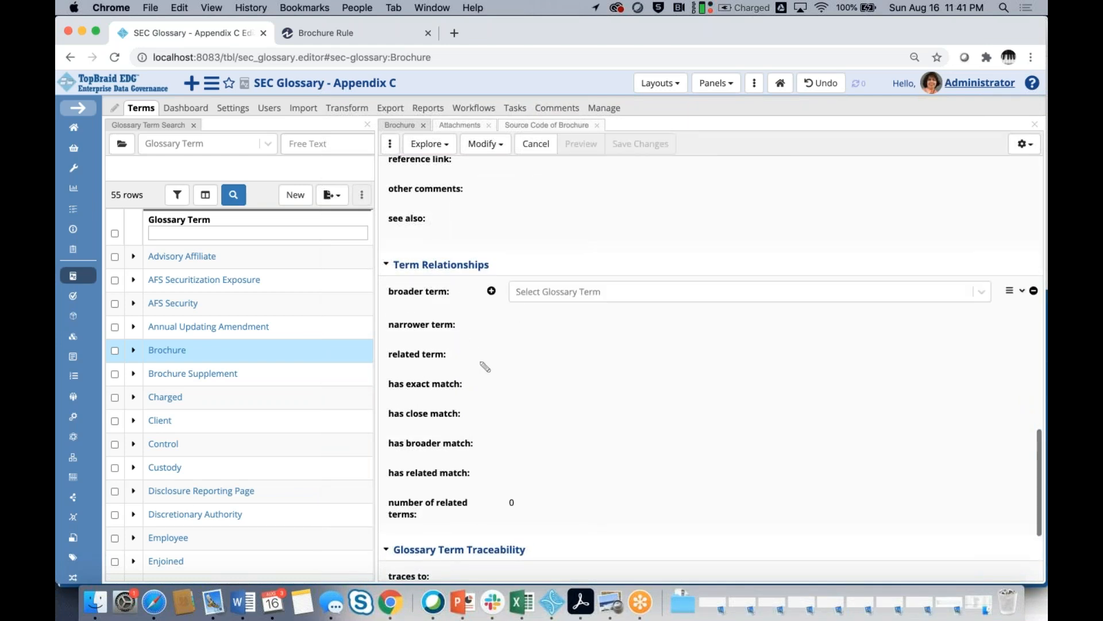
pyautogui.doubleClick(473, 357)
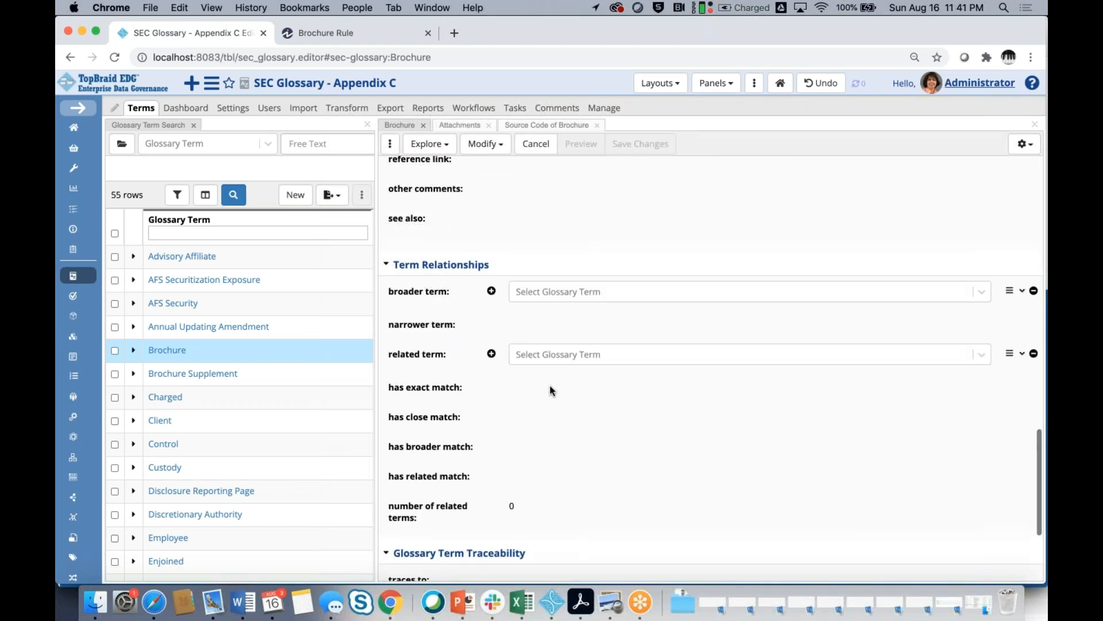
# - Look up related term suggestions matching "bro" and leave the value without choosing one
pyautogui.click(561, 355)
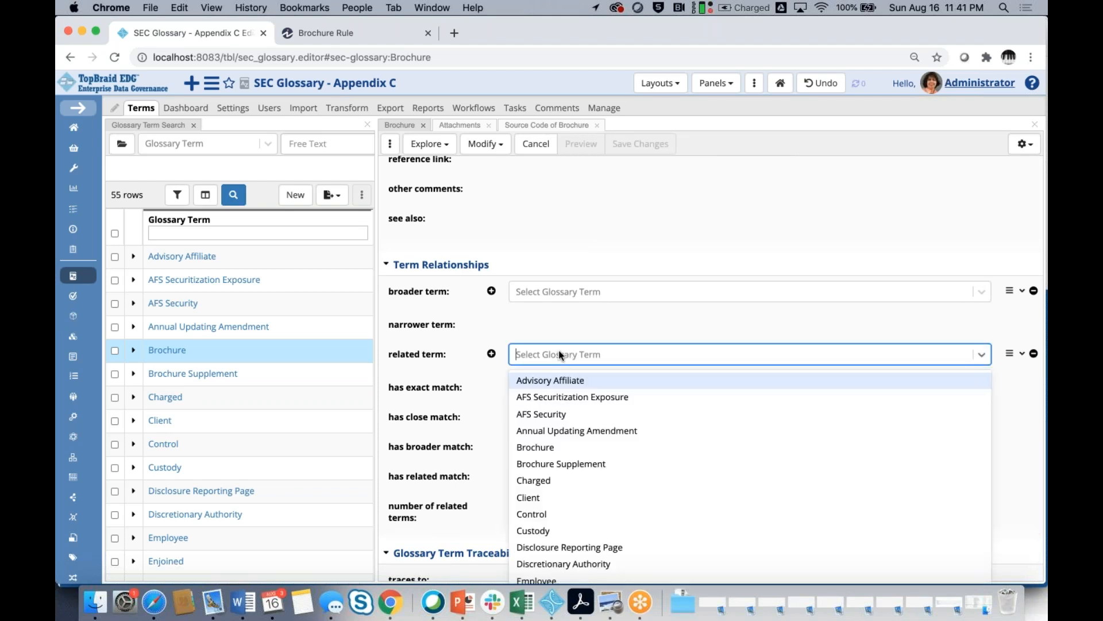
pyautogui.write('bro')
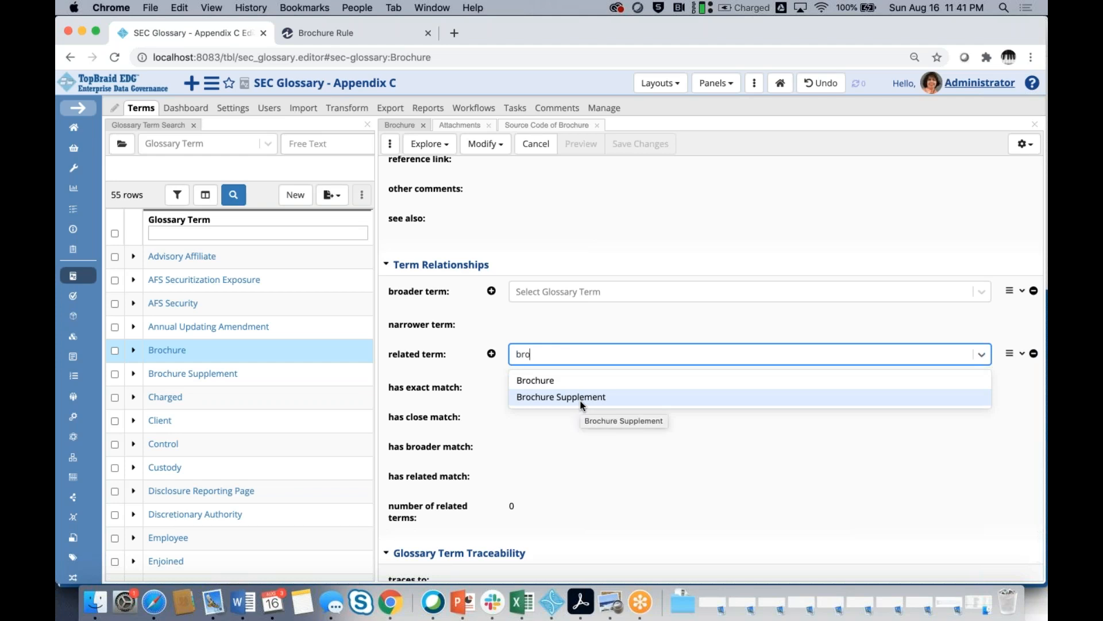
pyautogui.click(623, 440)
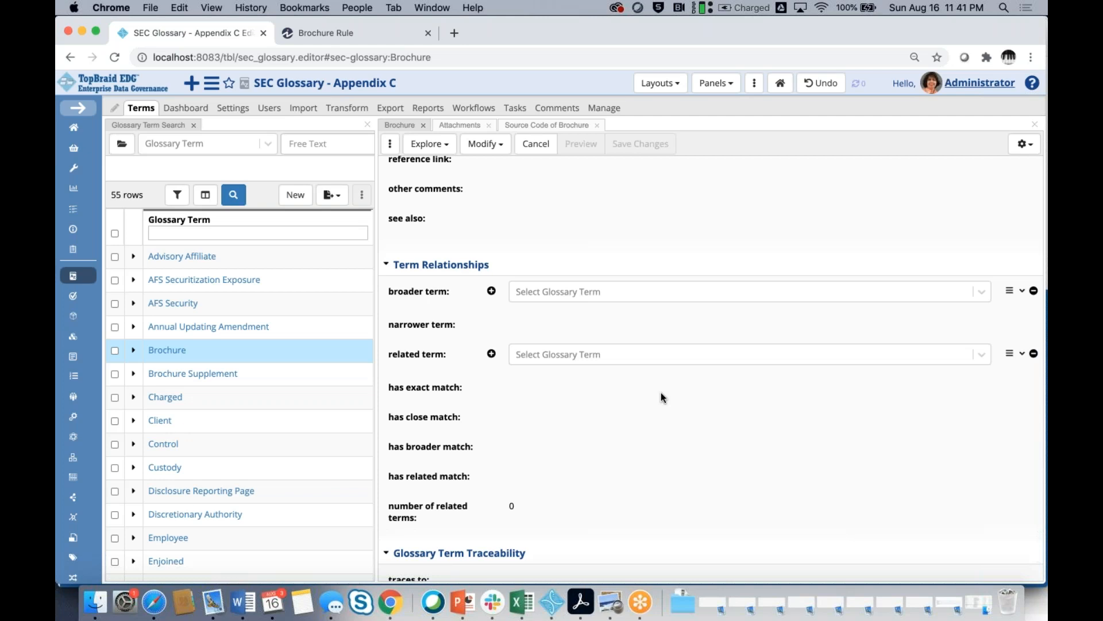
# - Find glossary terms matching "supp" with a free-text search and choose Brochure Supplement as the Brochure term's related term
pyautogui.click(1010, 359)
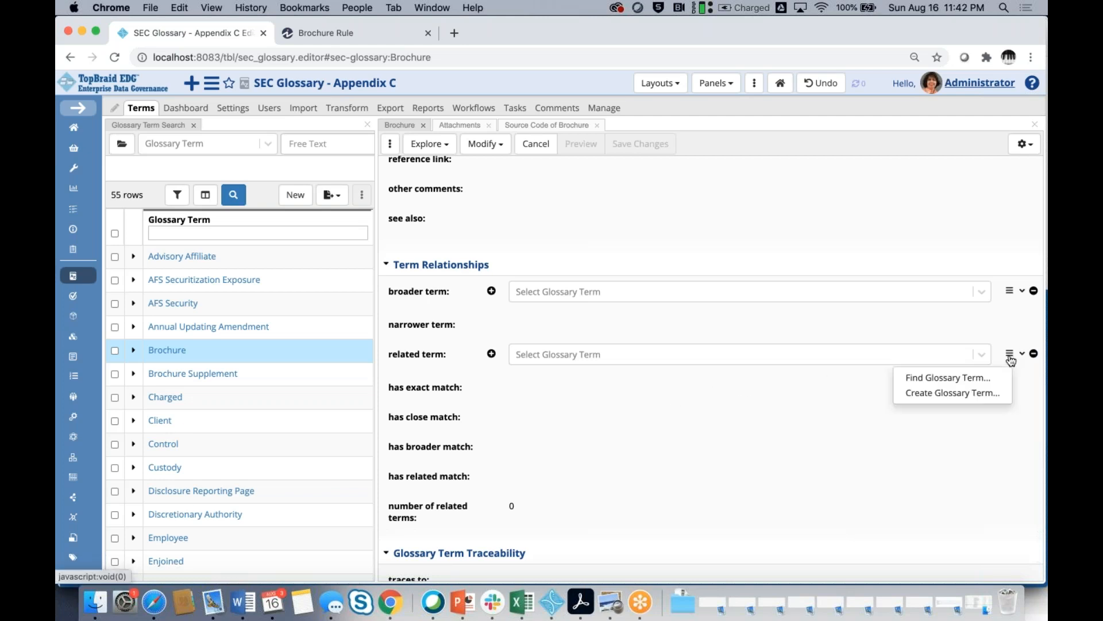
pyautogui.click(956, 381)
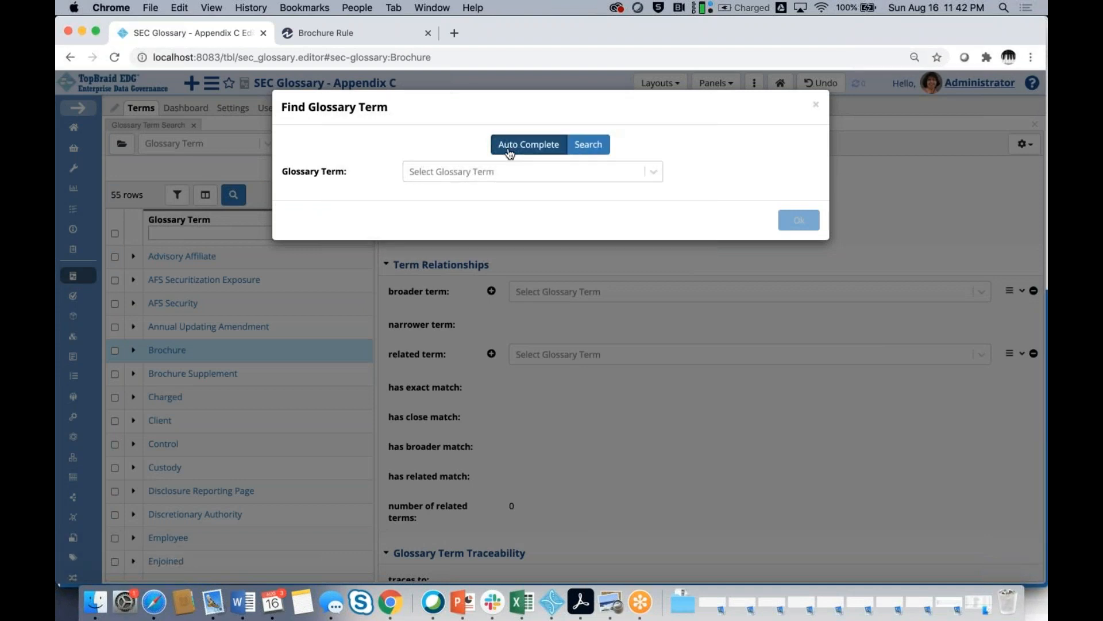
pyautogui.click(594, 151)
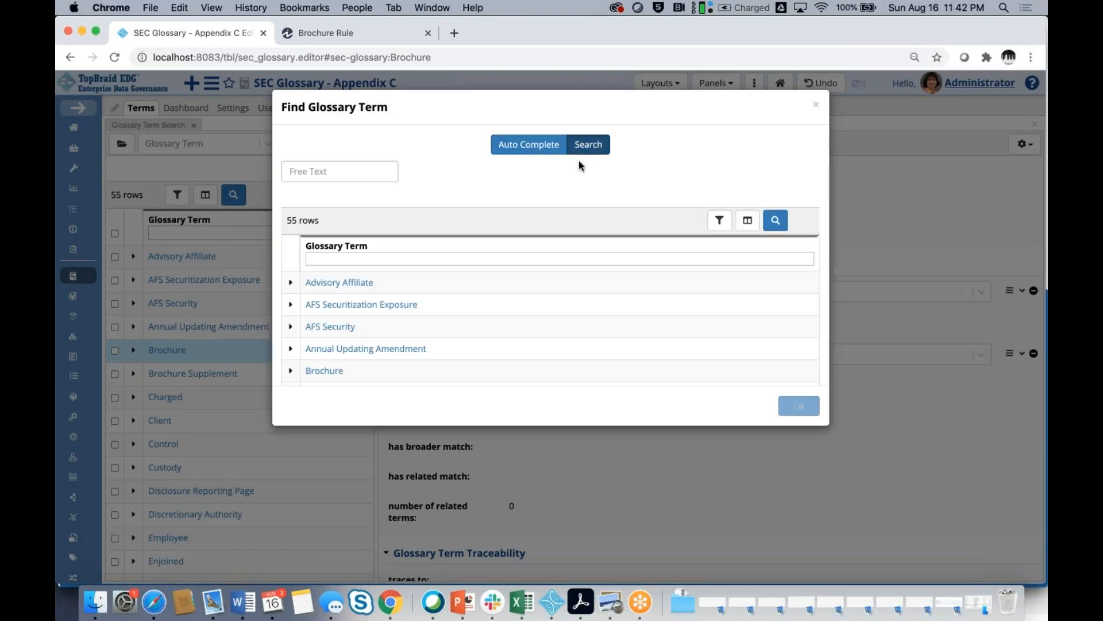
pyautogui.scroll(-1, 447, 295)
pyautogui.scroll(1, 447, 295)
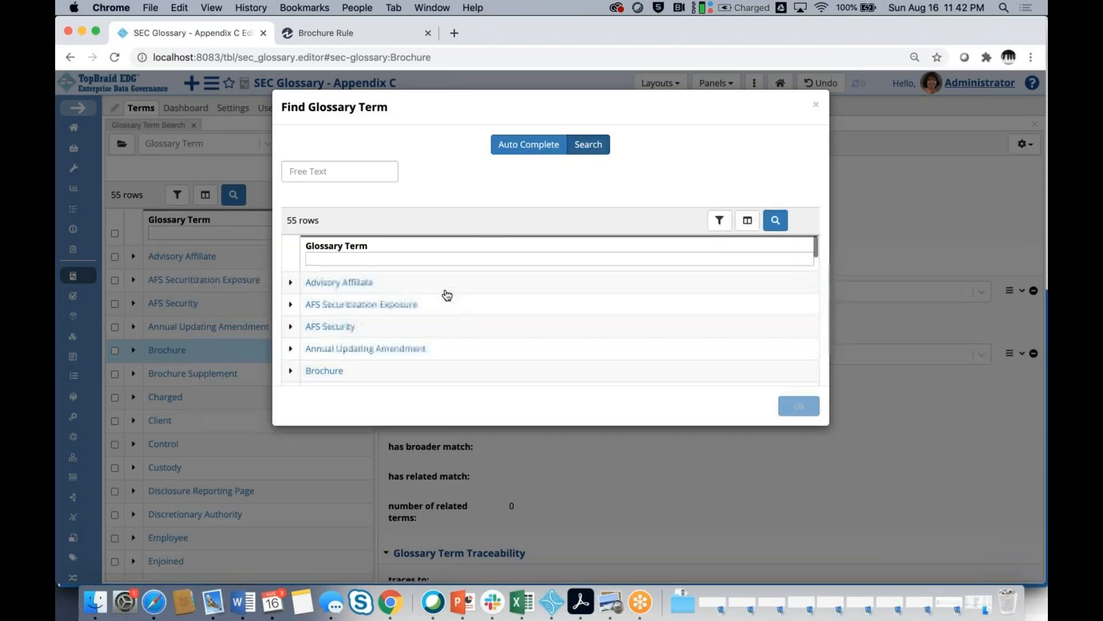
pyautogui.scroll(-1, 447, 295)
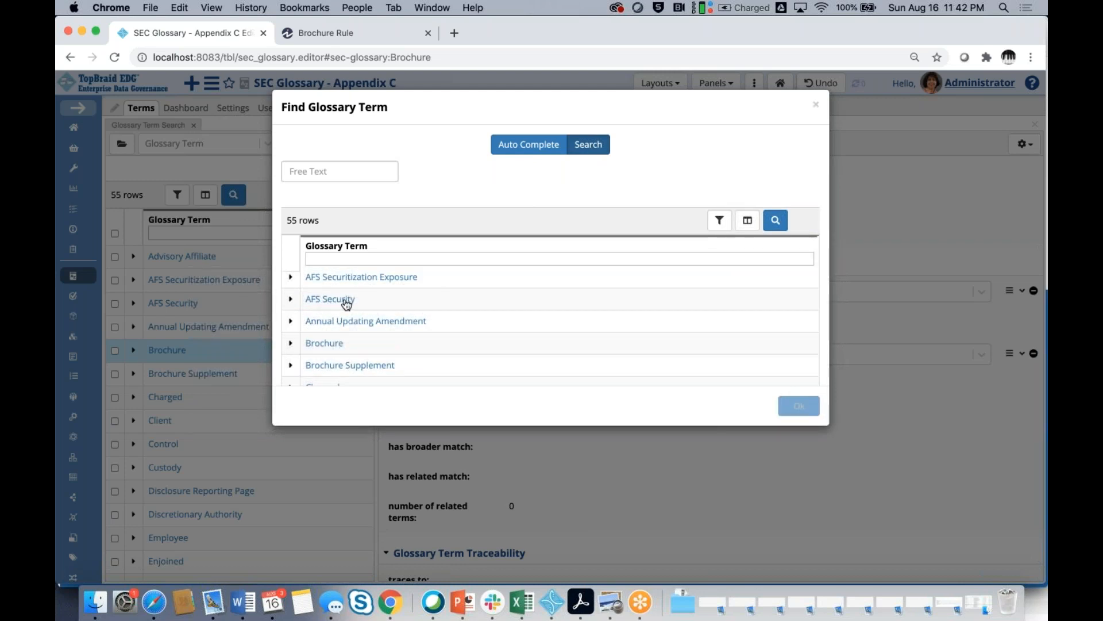
pyautogui.click(345, 173)
pyautogui.write('s')
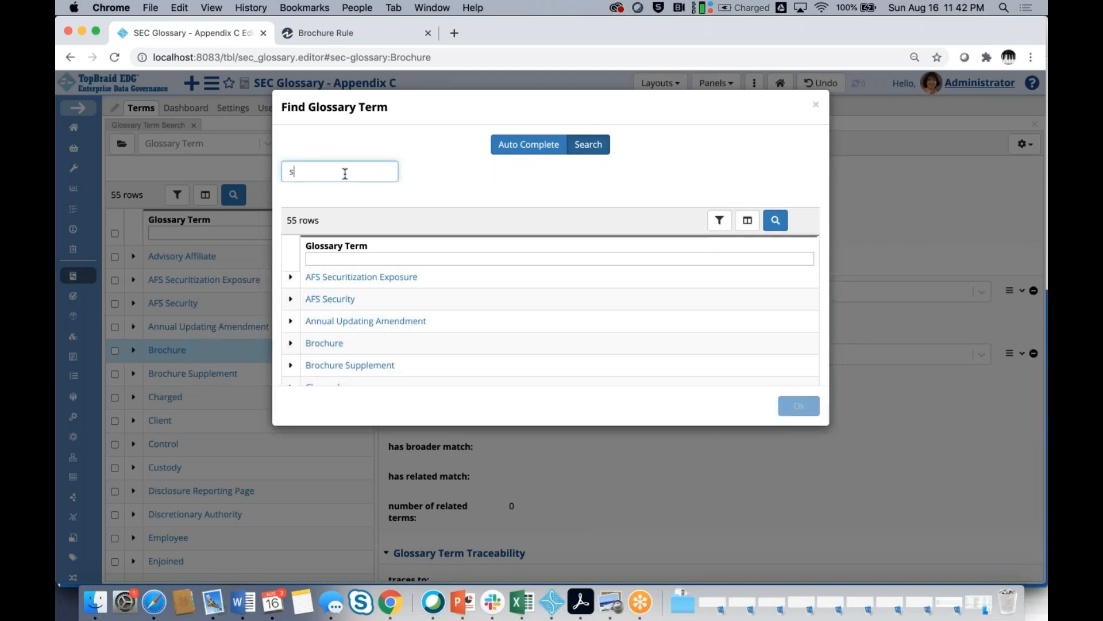
pyautogui.write('upp')
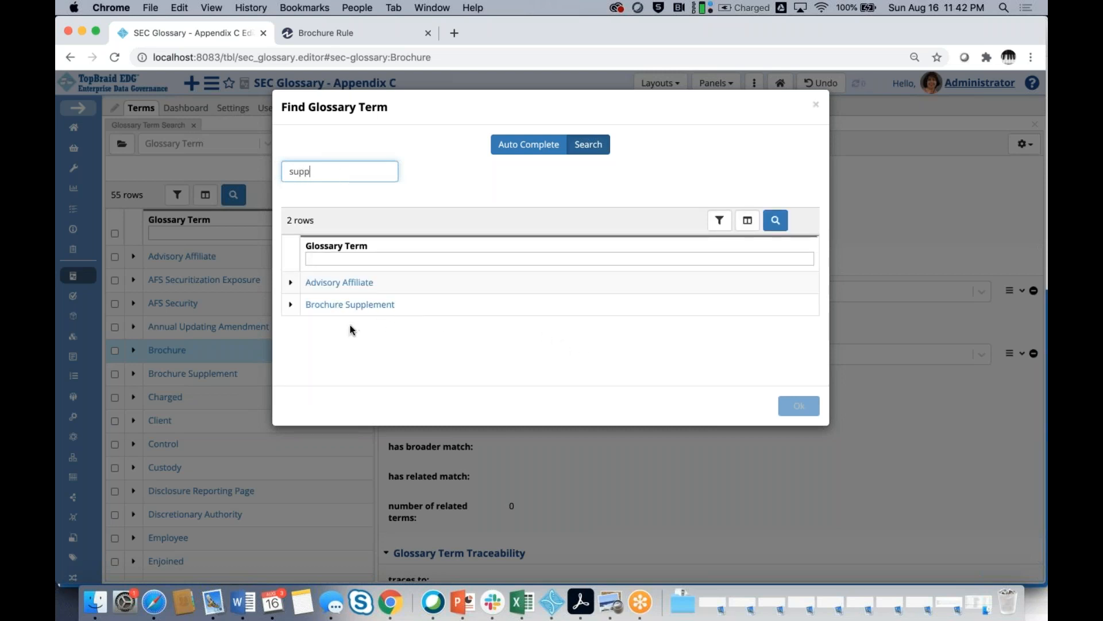
pyautogui.click(352, 308)
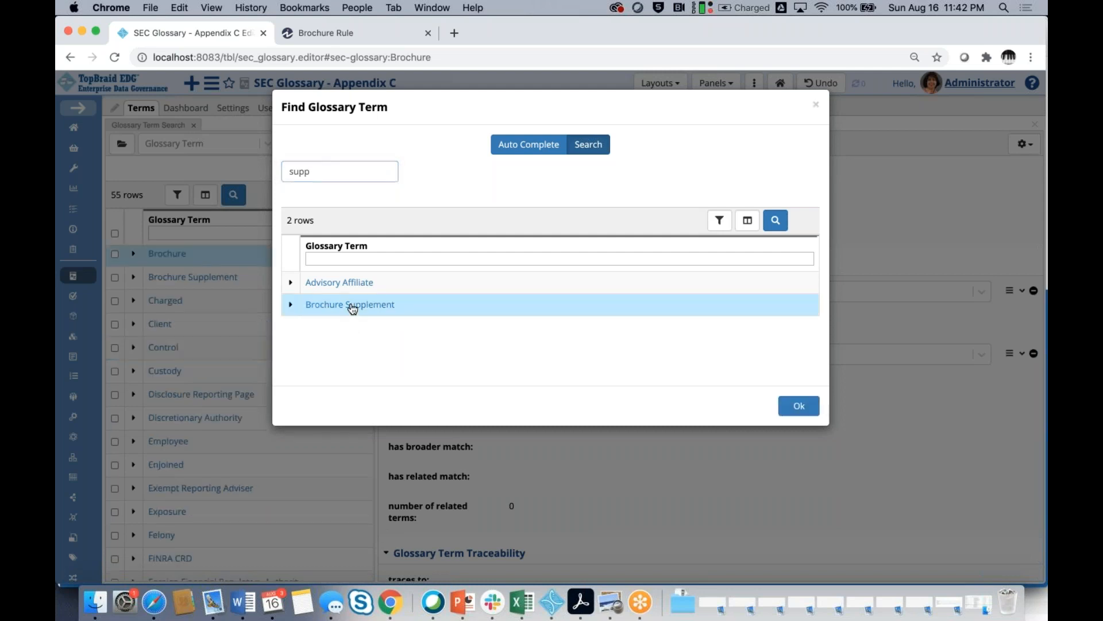
pyautogui.click(799, 406)
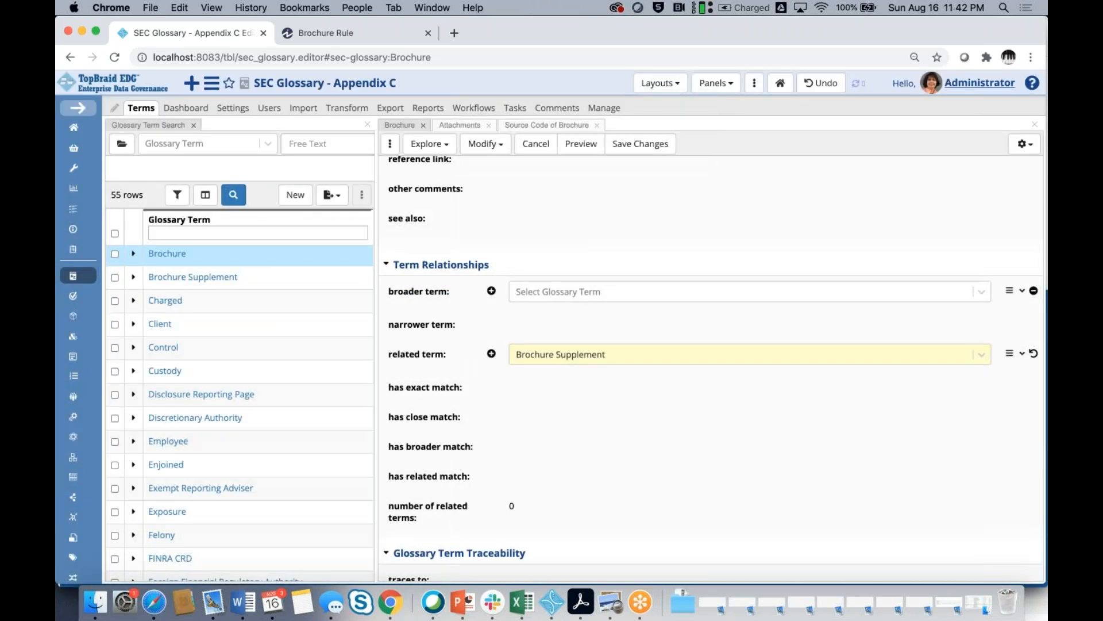
# - Add a second related term value and fill it with Disclosure Reporting Page from the glossary term list
pyautogui.click(491, 354)
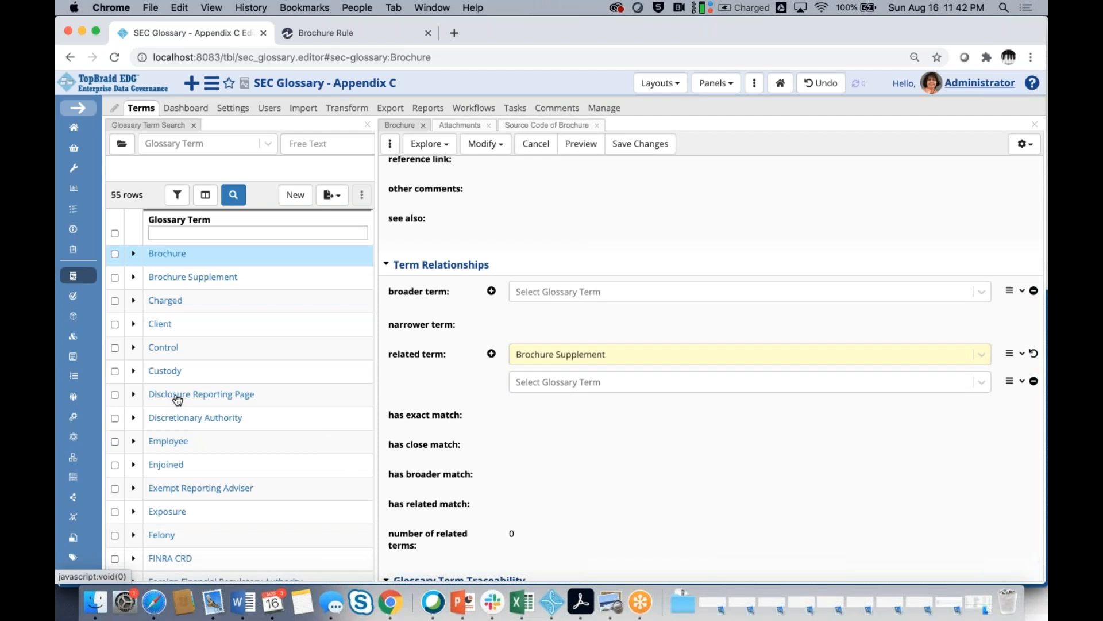
pyautogui.moveTo(177, 400); pyautogui.dragTo(546, 380)
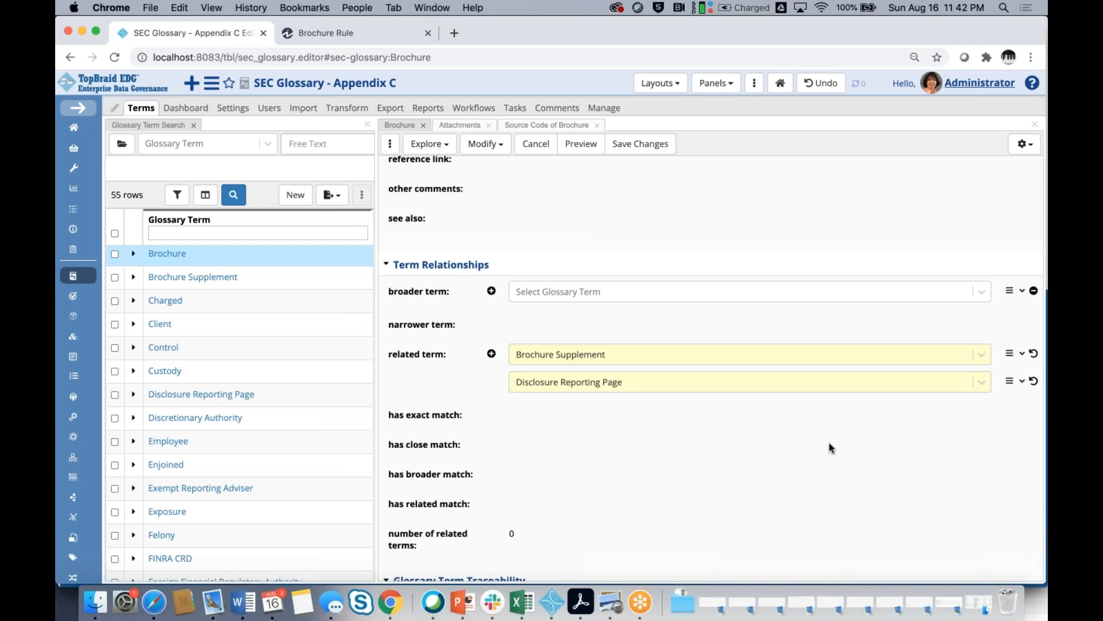
# - Create a glossary term labelled Brochure Rule in place of the Disclosure Reporting Page value and save the changes
pyautogui.click(1011, 387)
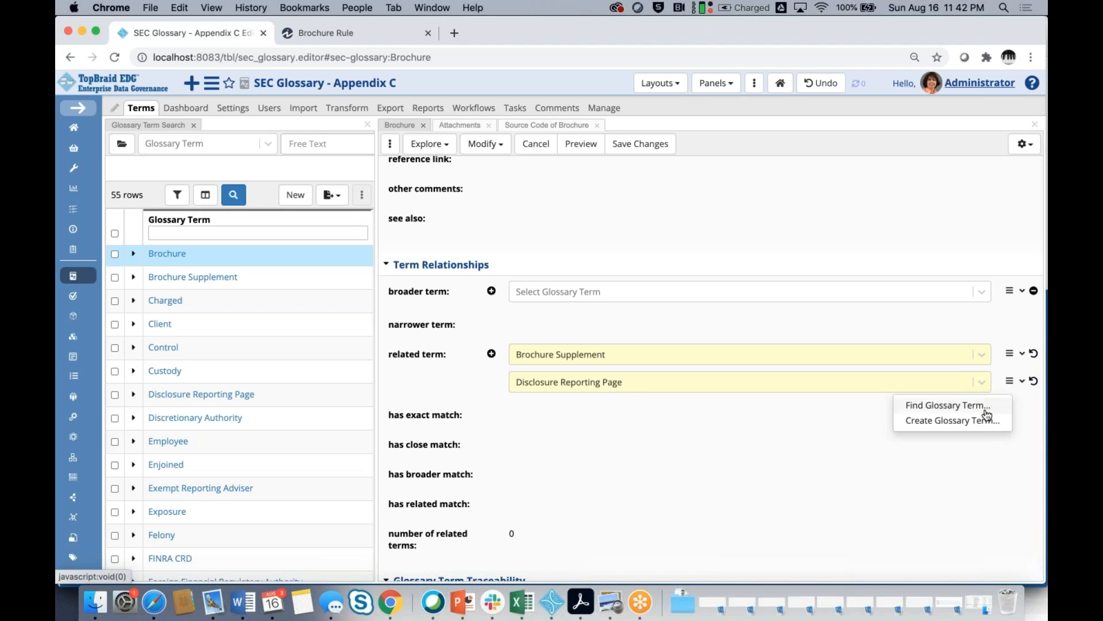
pyautogui.click(979, 427)
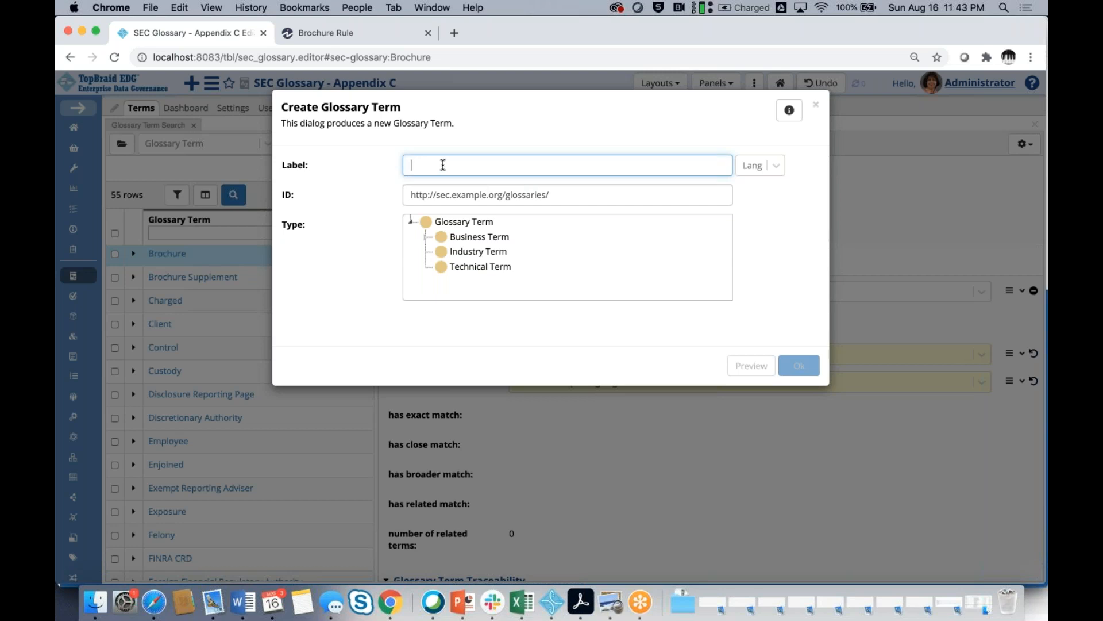
pyautogui.write('Brochur')
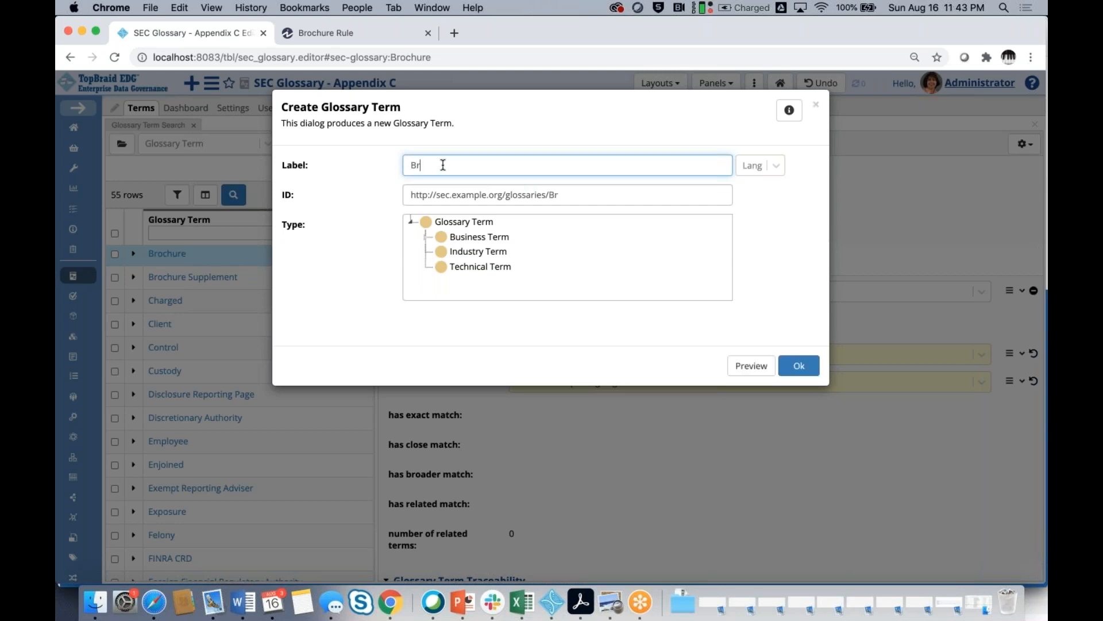
pyautogui.write('e Rule')
pyautogui.click(796, 368)
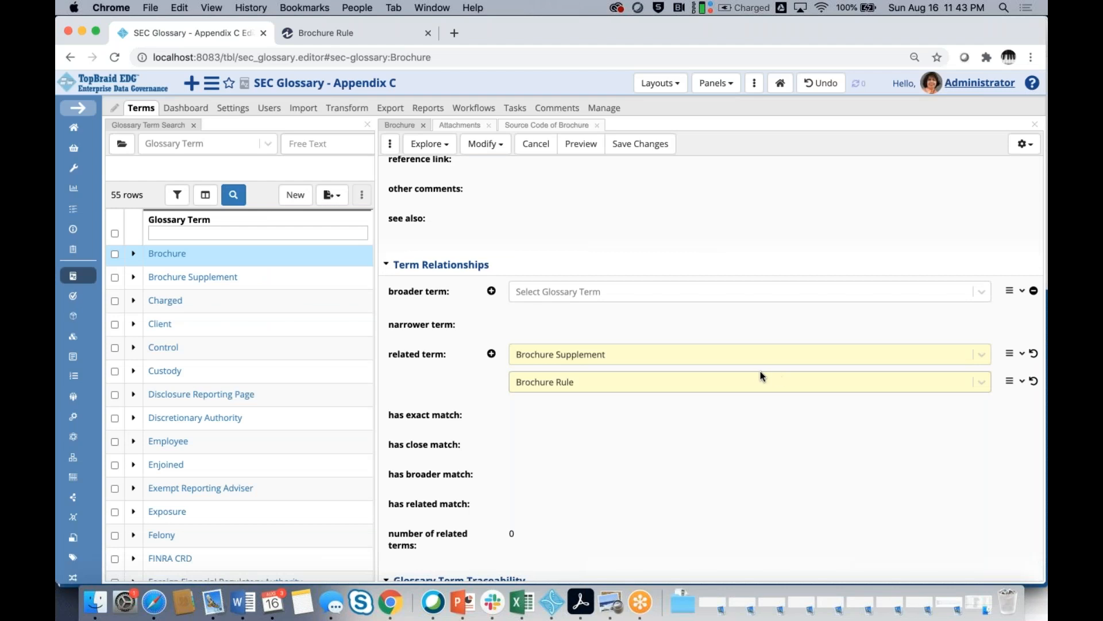
pyautogui.scroll(1, 747, 363)
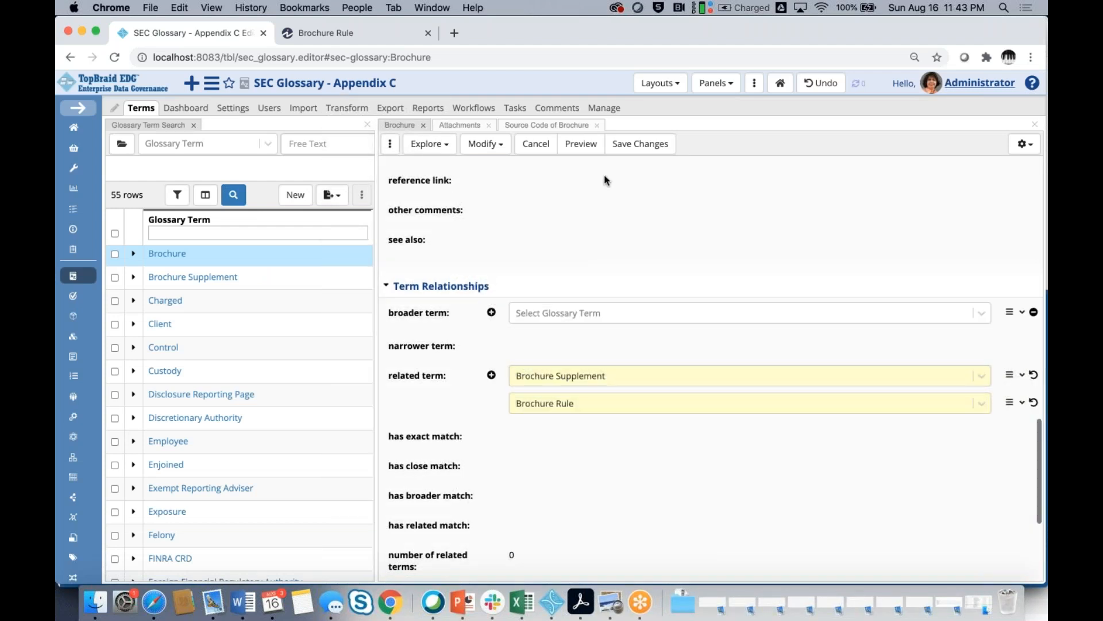
pyautogui.click(624, 147)
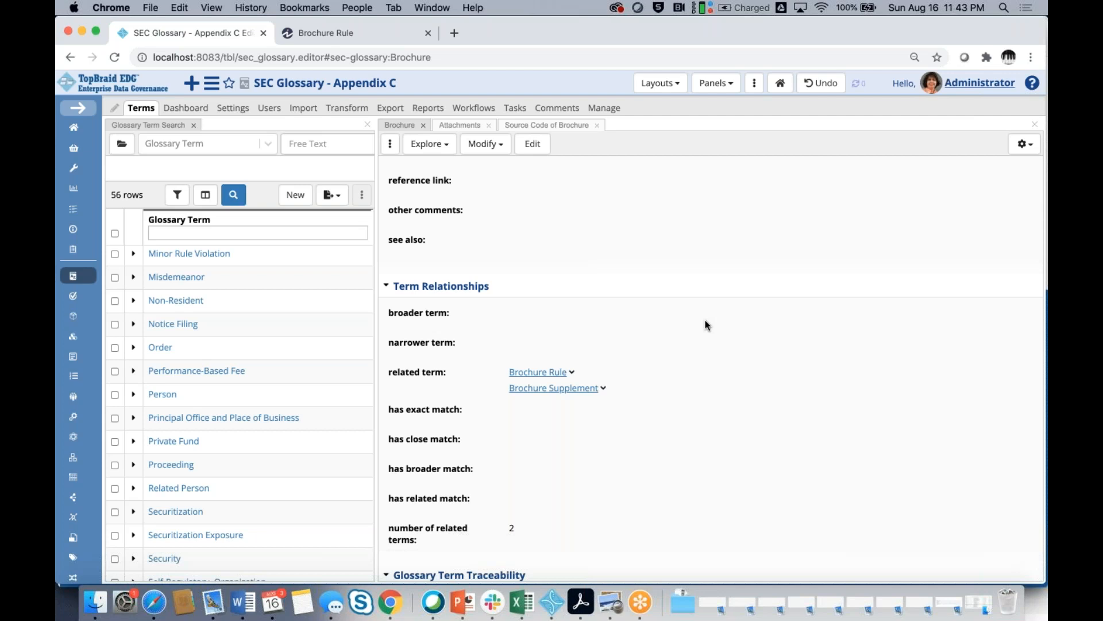
# - Open the Brochure term's used by organization property for inline editing, check its value selection options, and leave without choosing an organization
pyautogui.scroll(-5, 707, 325)
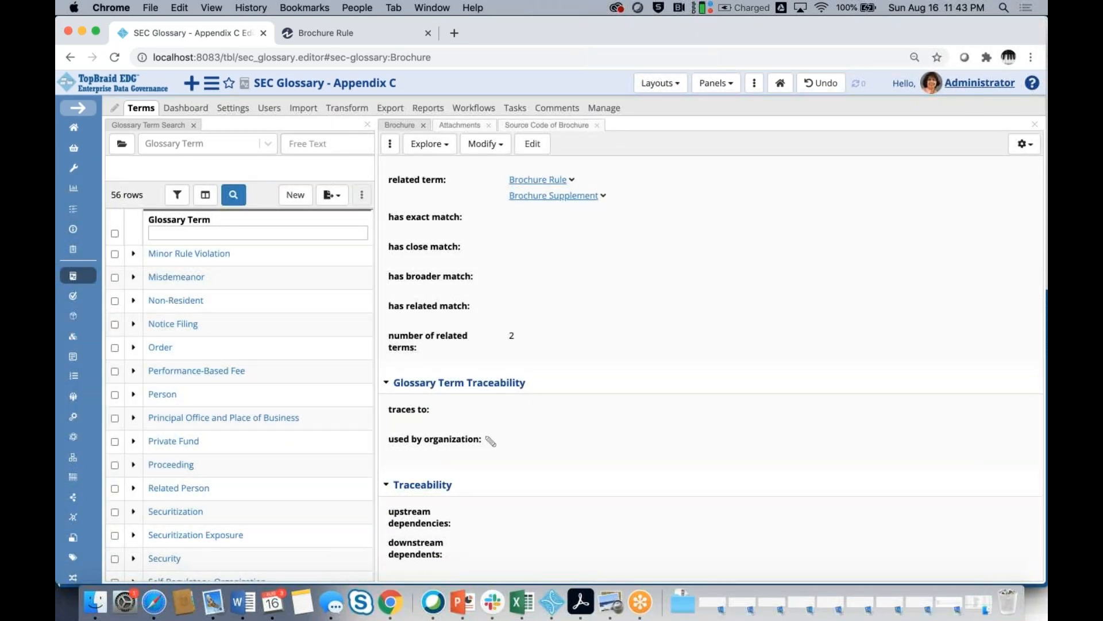
pyautogui.click(492, 439)
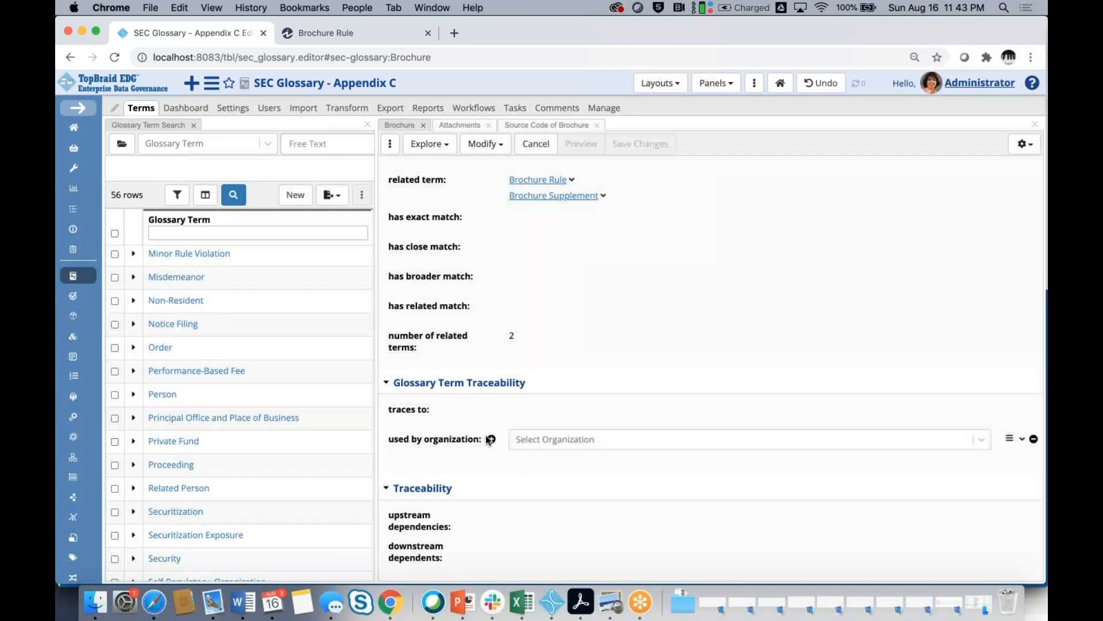
pyautogui.click(1010, 439)
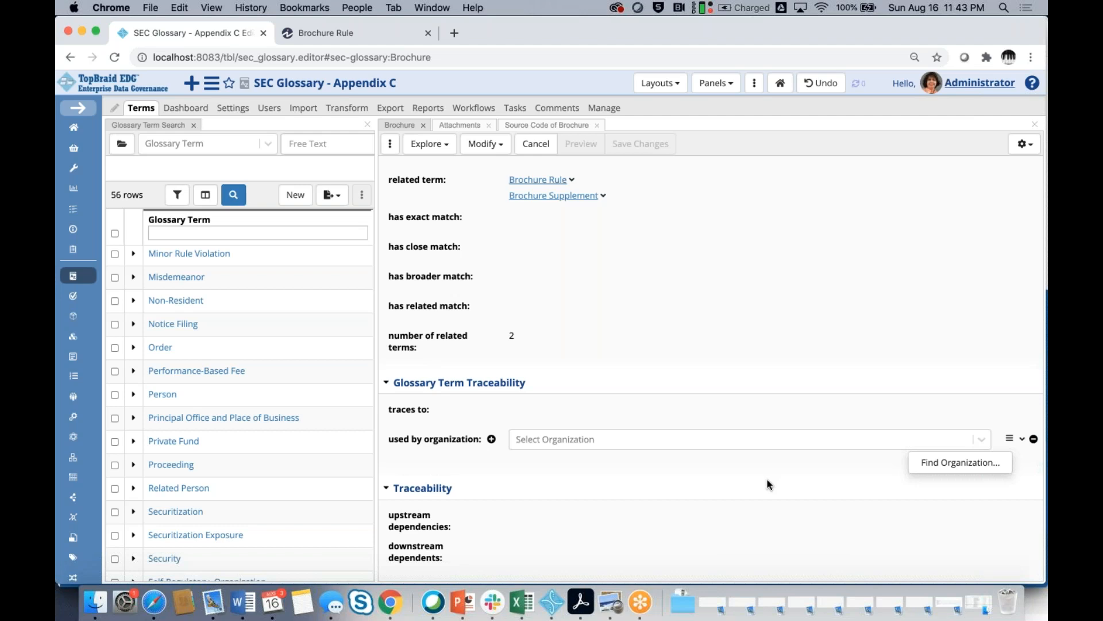
pyautogui.scroll(-1, 769, 485)
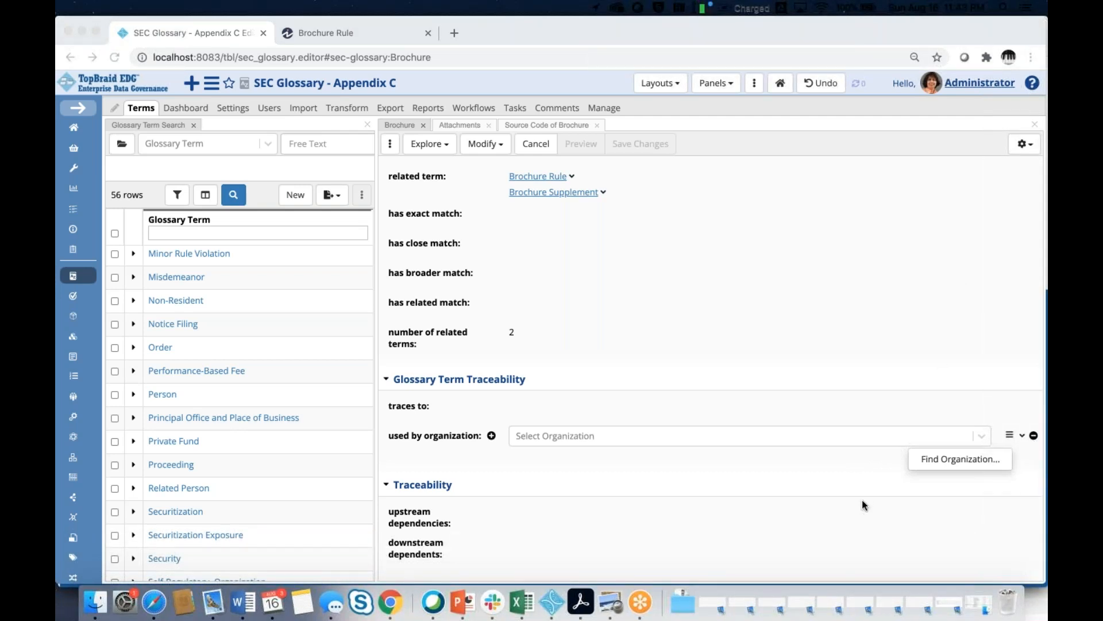
pyautogui.press('Escape')
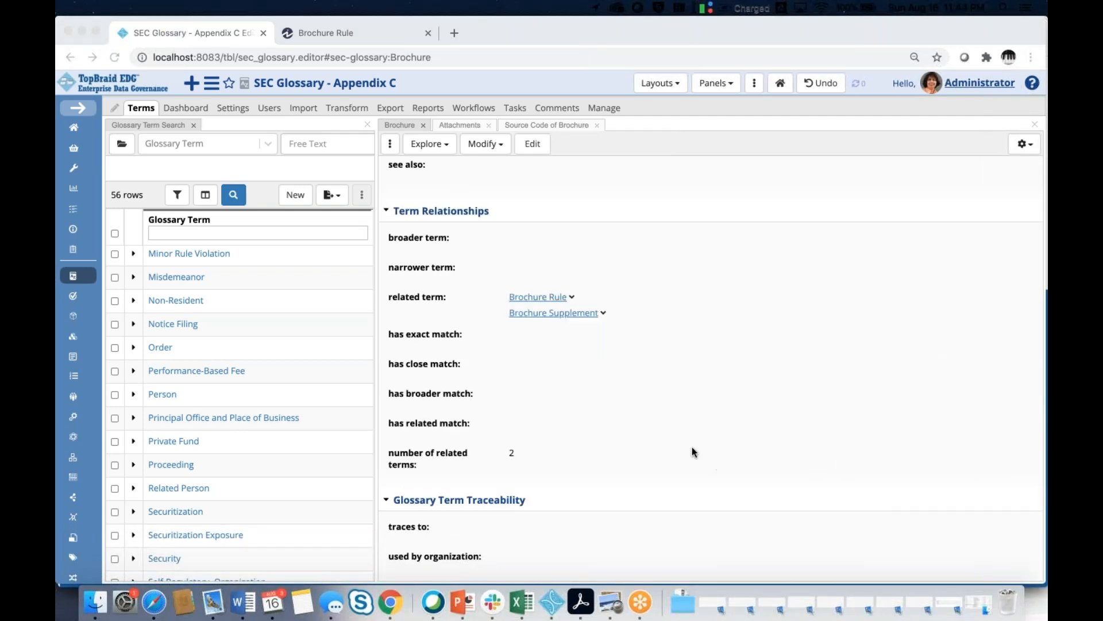
# - Examine the Brochure term's match properties under Term Relationships and its traceability properties
pyautogui.click(632, 442)
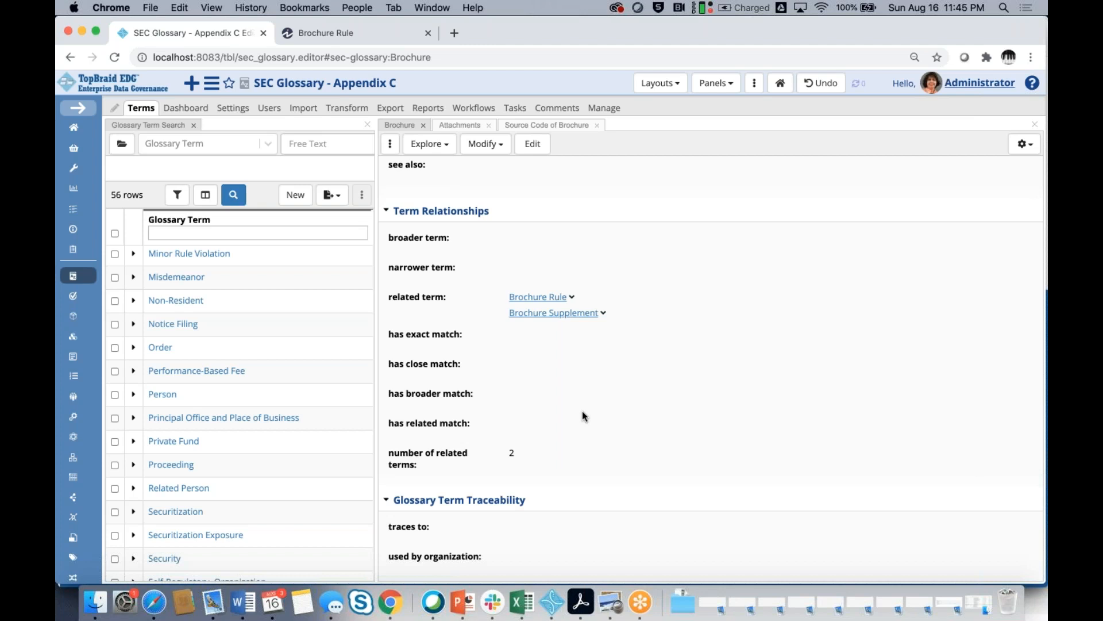
pyautogui.scroll(-1, 582, 412)
pyautogui.scroll(-3, 583, 413)
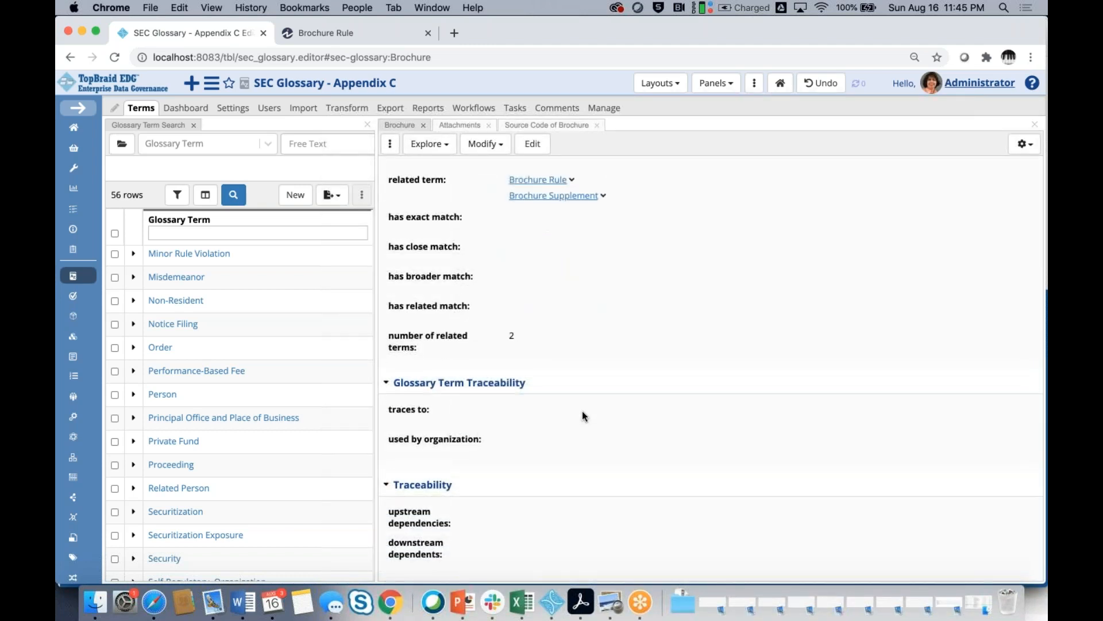
pyautogui.scroll(2, 582, 413)
pyautogui.scroll(2, 582, 411)
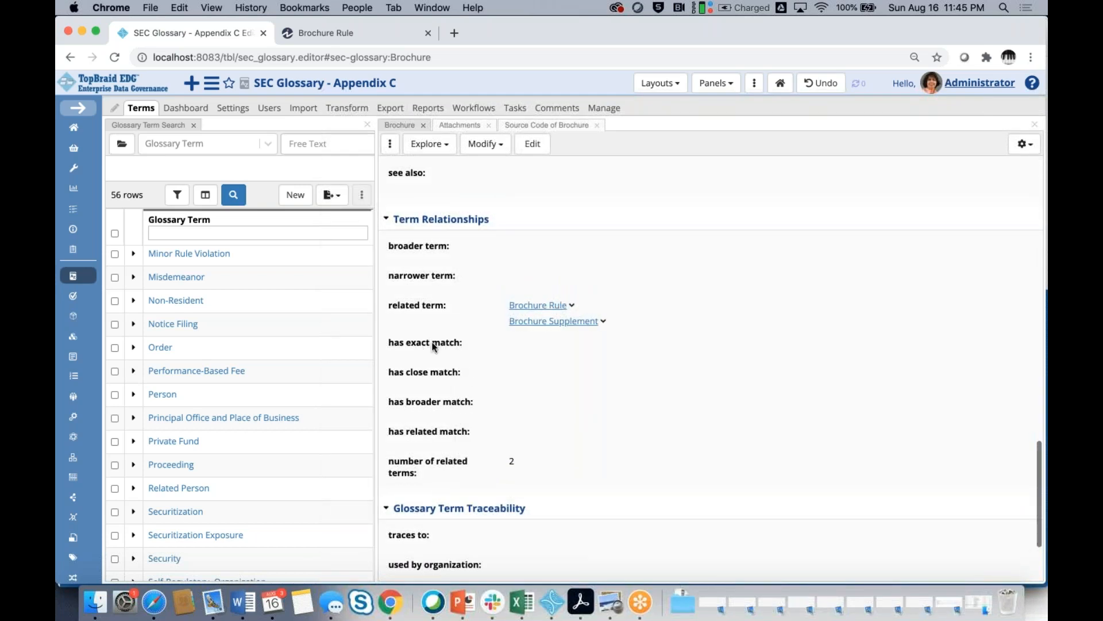
pyautogui.moveTo(461, 348)
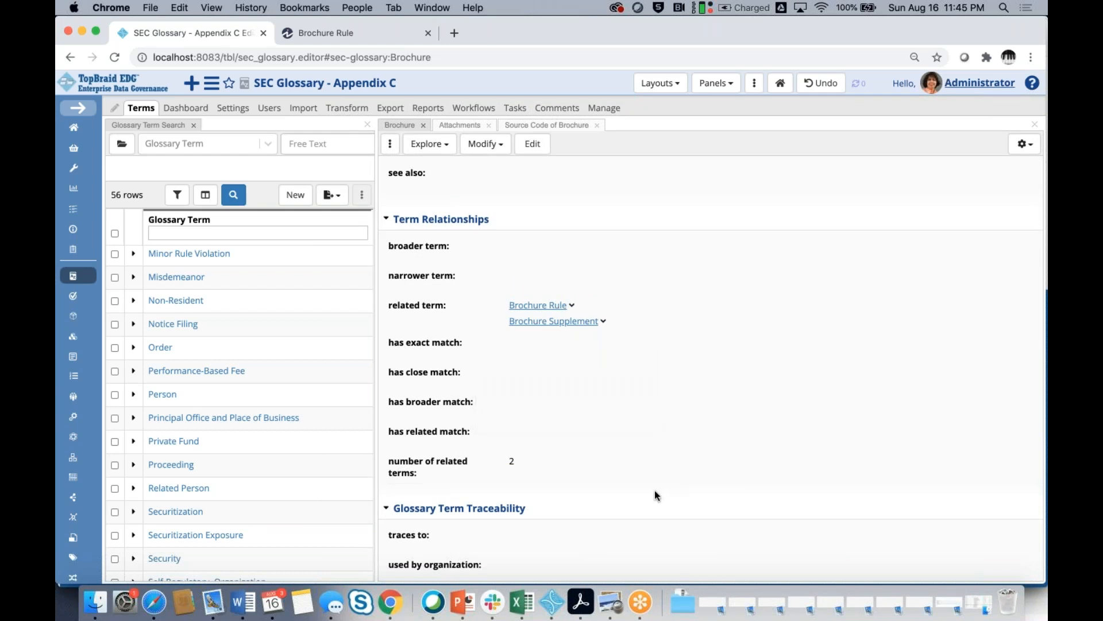
# - Open the definition of the Business Term class from the Brochure term's type and check the form's display settings
pyautogui.scroll(3, 656, 492)
pyautogui.scroll(5, 655, 495)
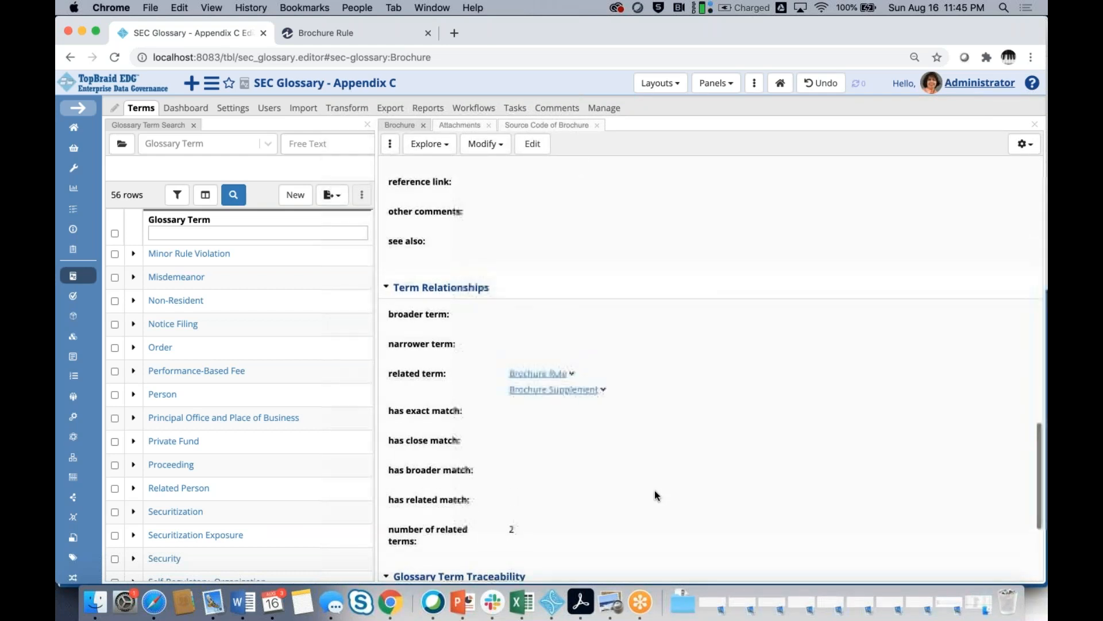
pyautogui.scroll(10, 655, 494)
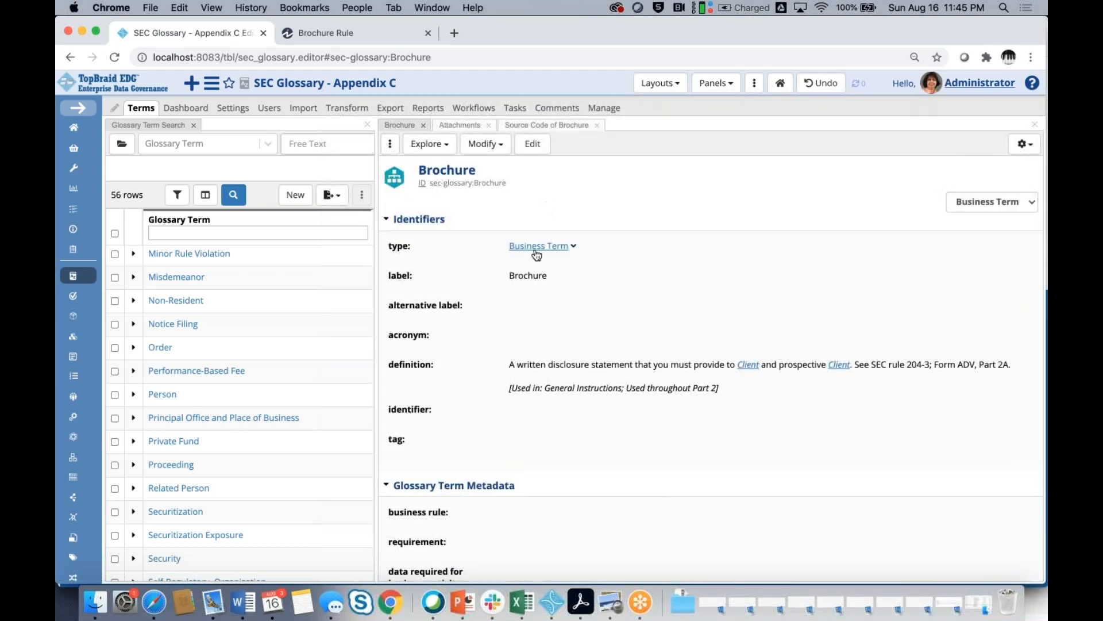
pyautogui.moveTo(537, 250)
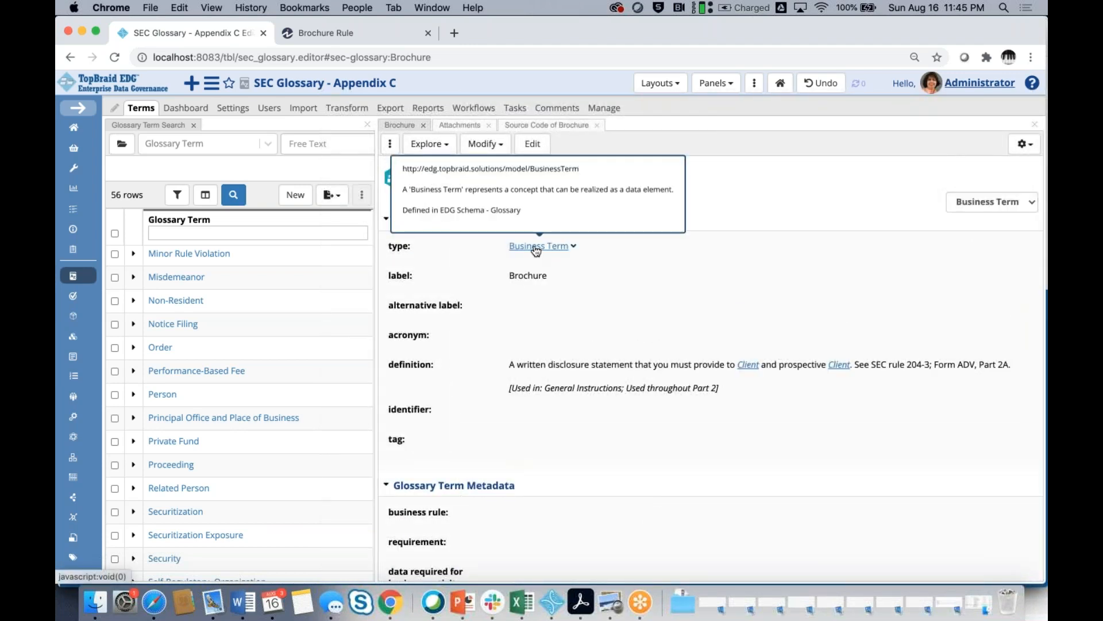
pyautogui.click(536, 247)
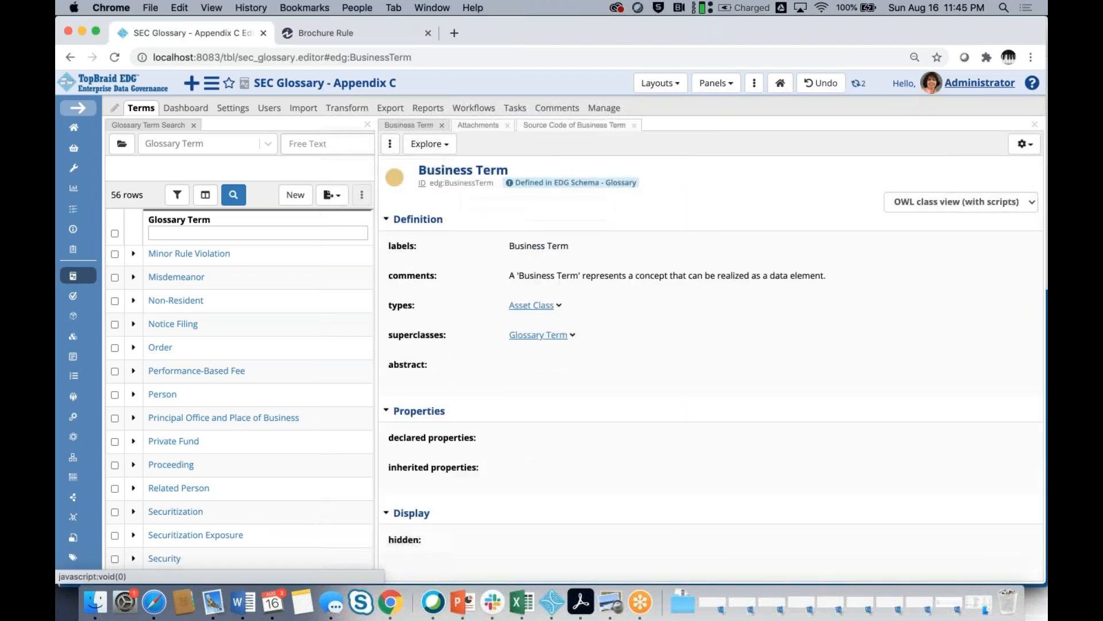
pyautogui.click(1025, 144)
pyautogui.click(816, 168)
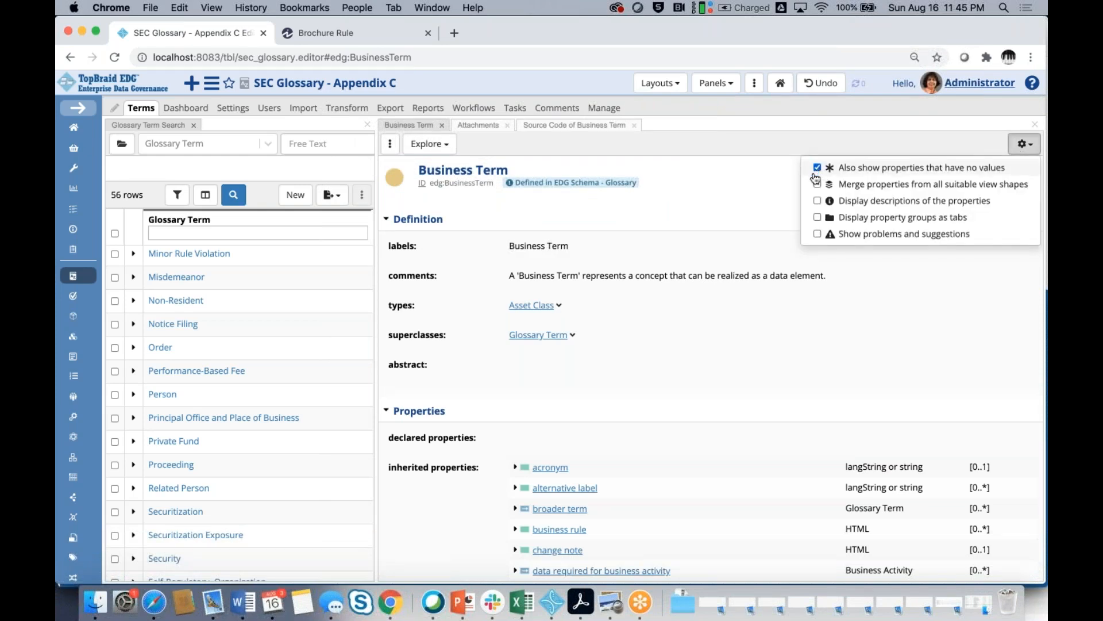
pyautogui.click(770, 186)
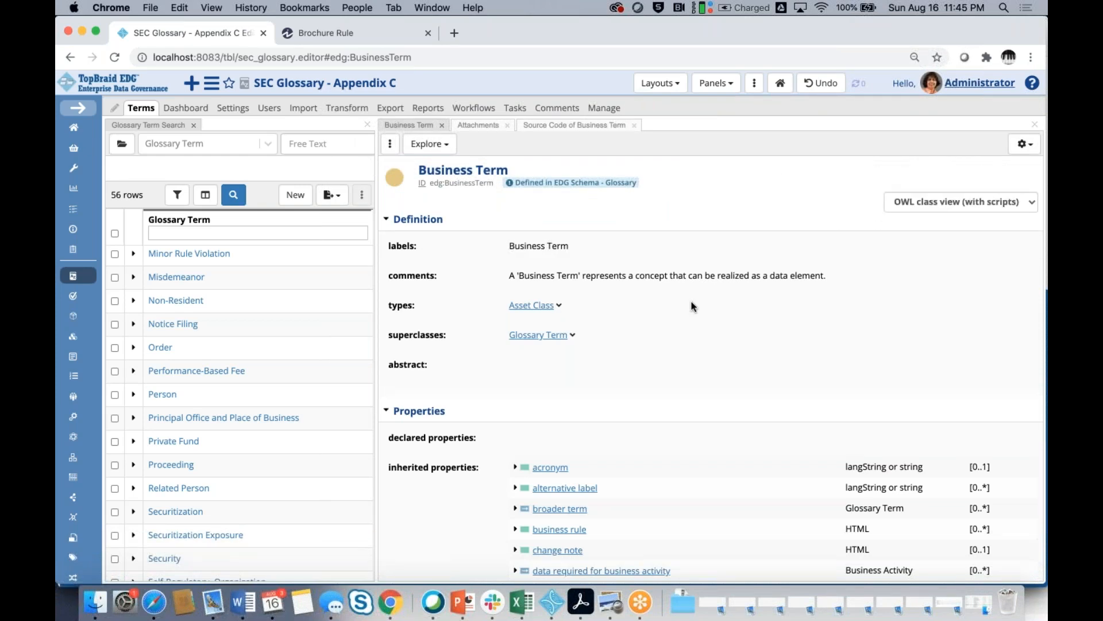
# - Open the definition of the has close match property from the Business Term class's inherited properties
pyautogui.scroll(-5, 692, 301)
pyautogui.scroll(-1, 691, 301)
pyautogui.scroll(-1, 691, 302)
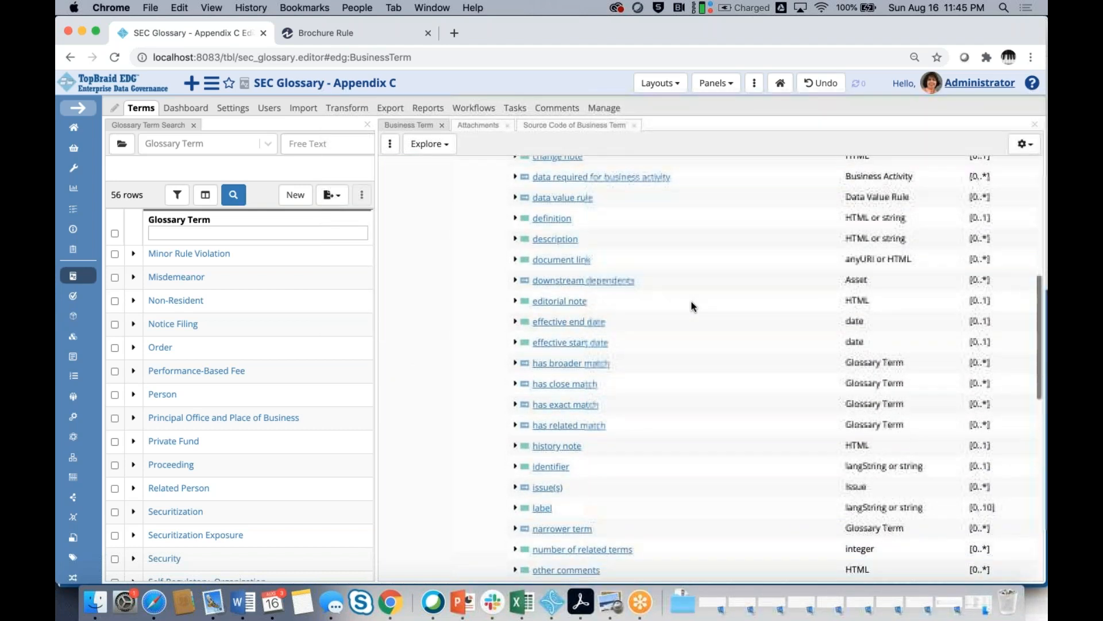
pyautogui.scroll(-1, 692, 301)
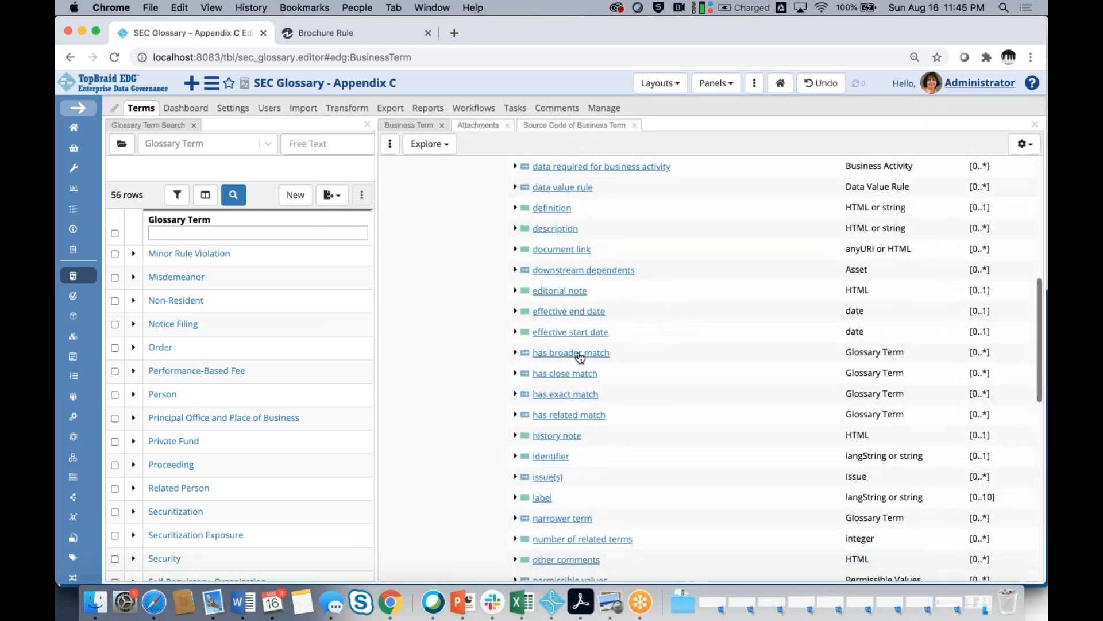
pyautogui.click(556, 374)
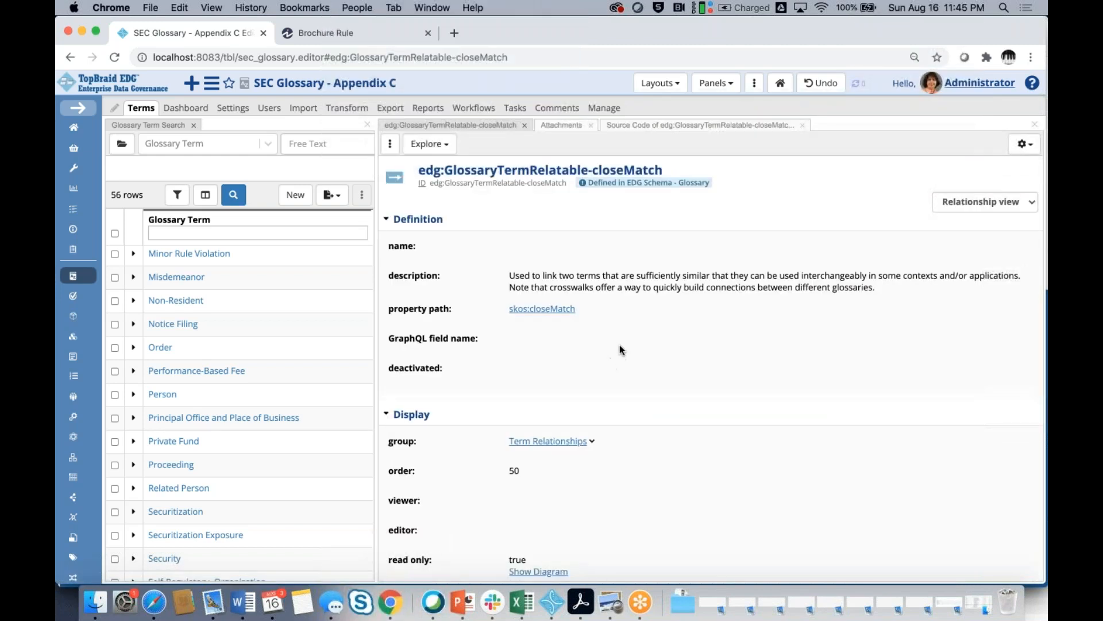
# - Examine the definition and display settings of the has close match property
pyautogui.scroll(-1, 620, 350)
pyautogui.scroll(-1, 620, 349)
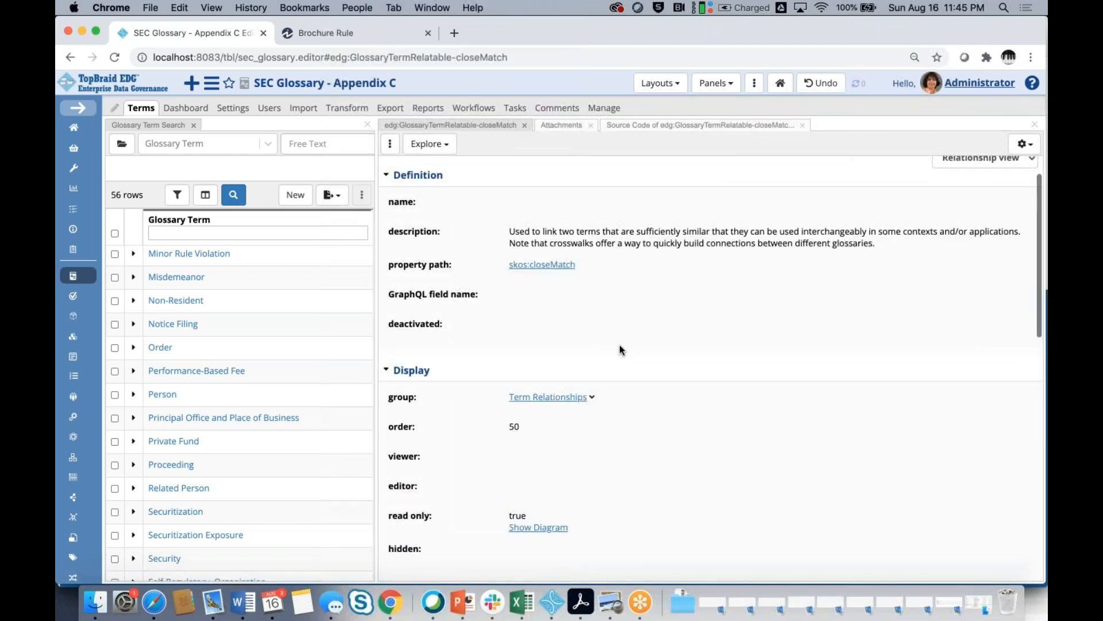
pyautogui.scroll(-1, 620, 349)
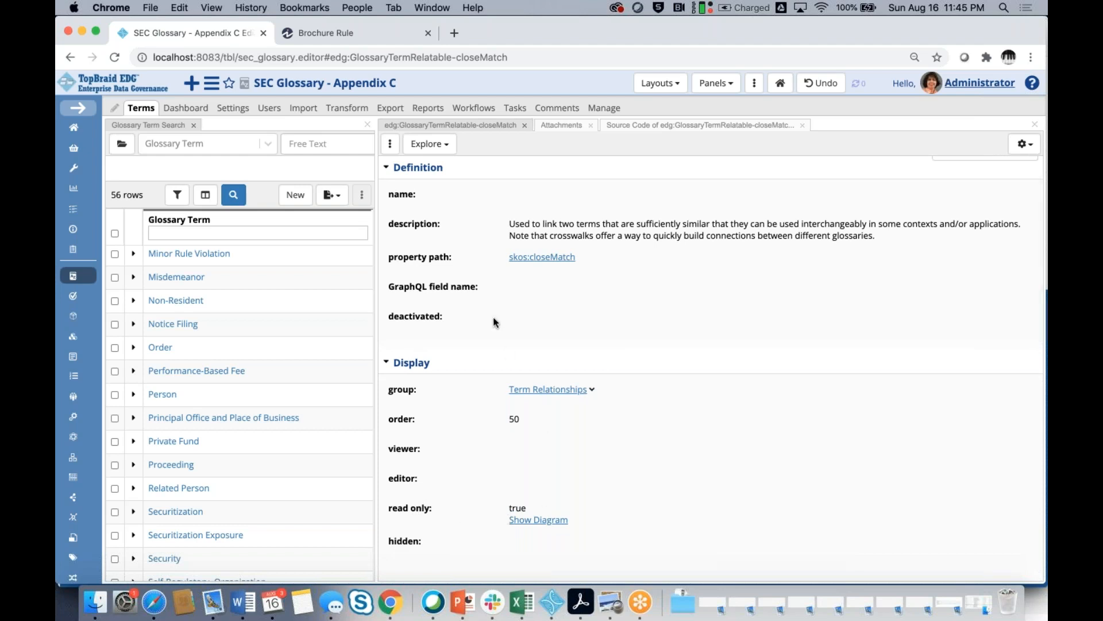
# - Return to the Business Term class and open the definition of its inherited number of related terms property
pyautogui.click(65, 59)
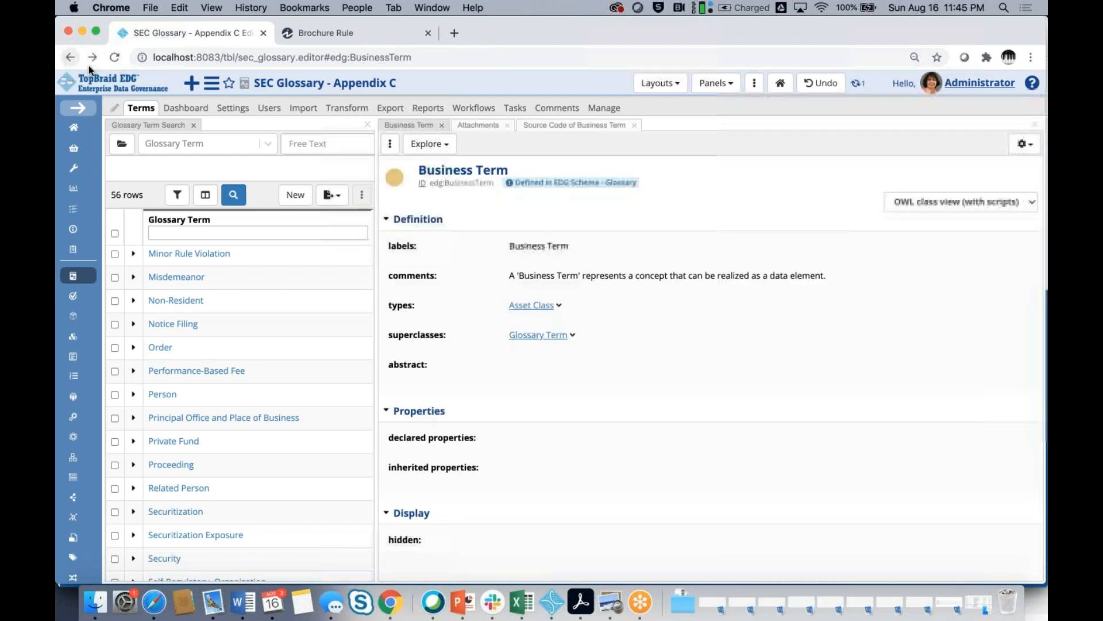
pyautogui.scroll(-10, 561, 290)
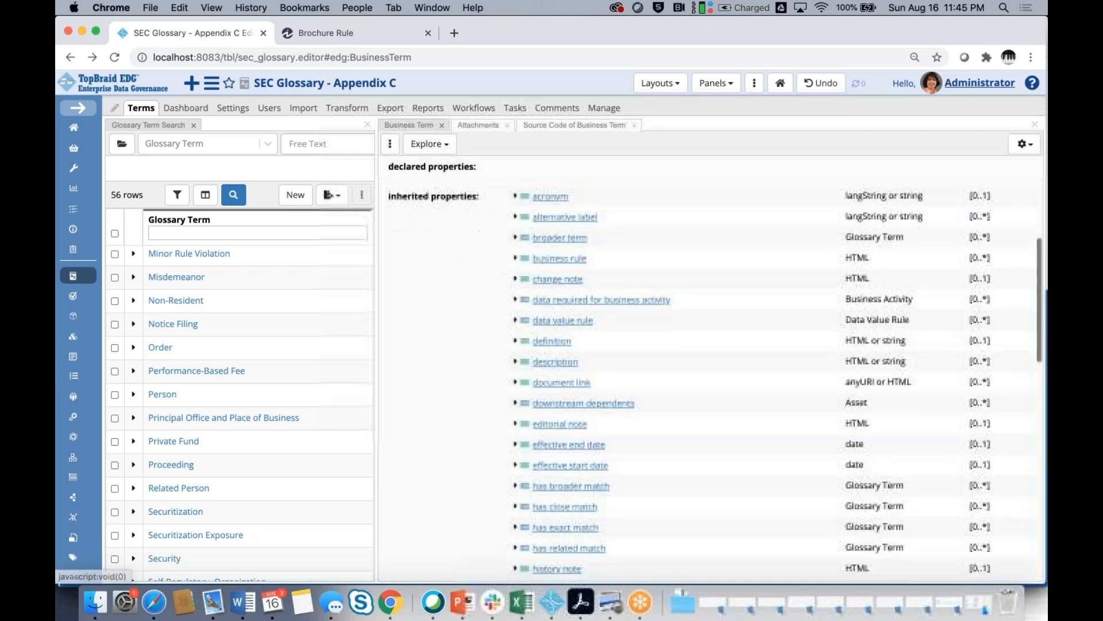
pyautogui.scroll(-4, 561, 290)
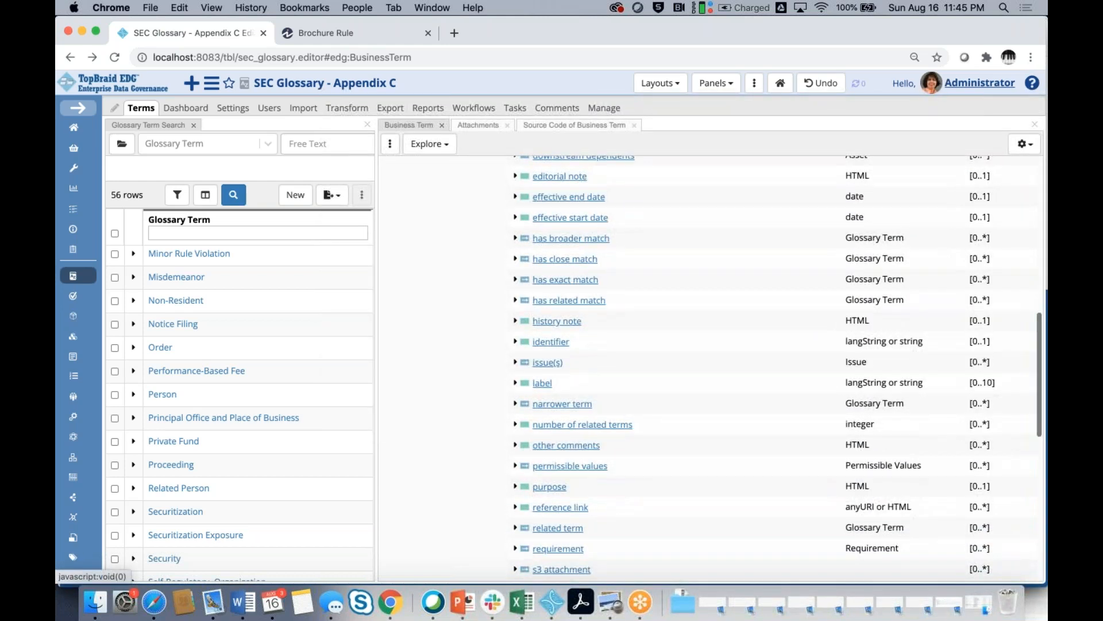
pyautogui.scroll(-1, 560, 290)
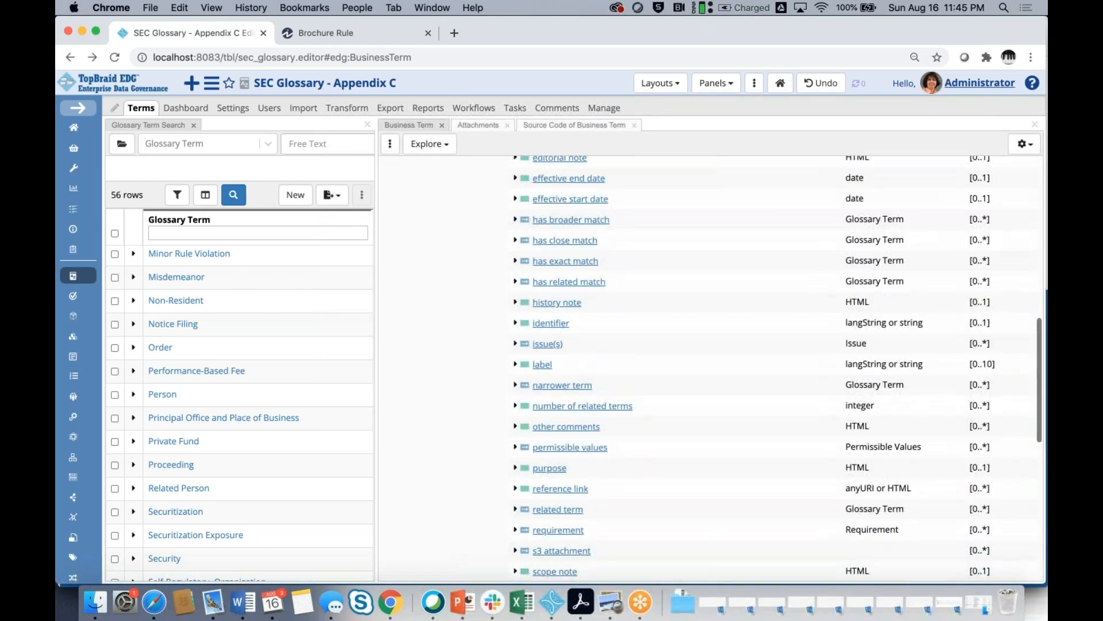
pyautogui.click(580, 405)
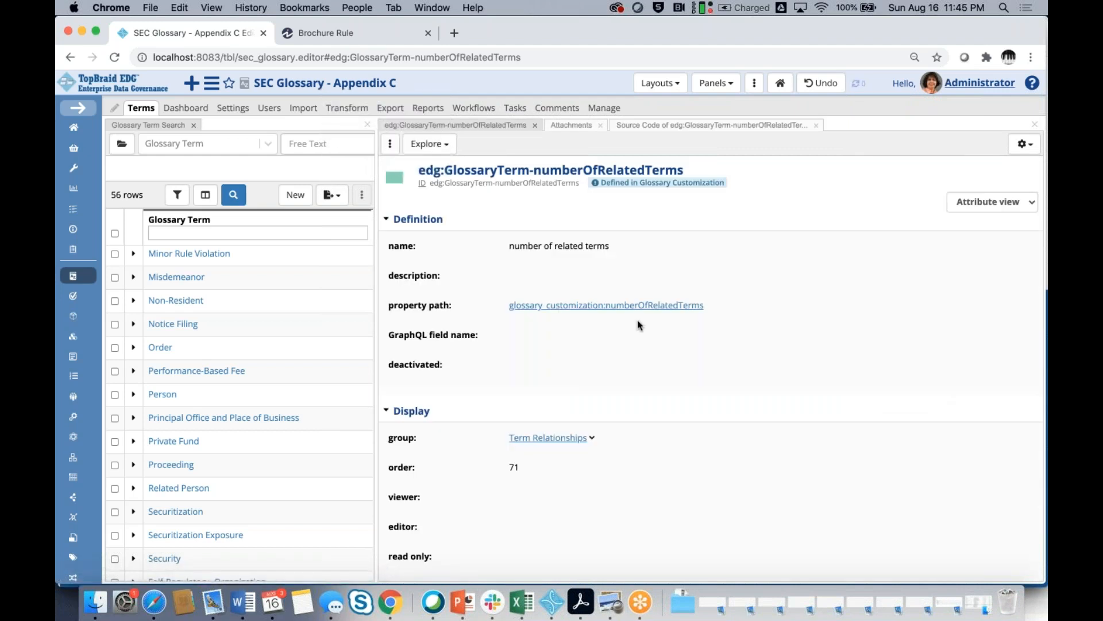
# - Show the diagram of the values inference for the number of related terms property, and return to the Brochure term
pyautogui.scroll(-10, 676, 254)
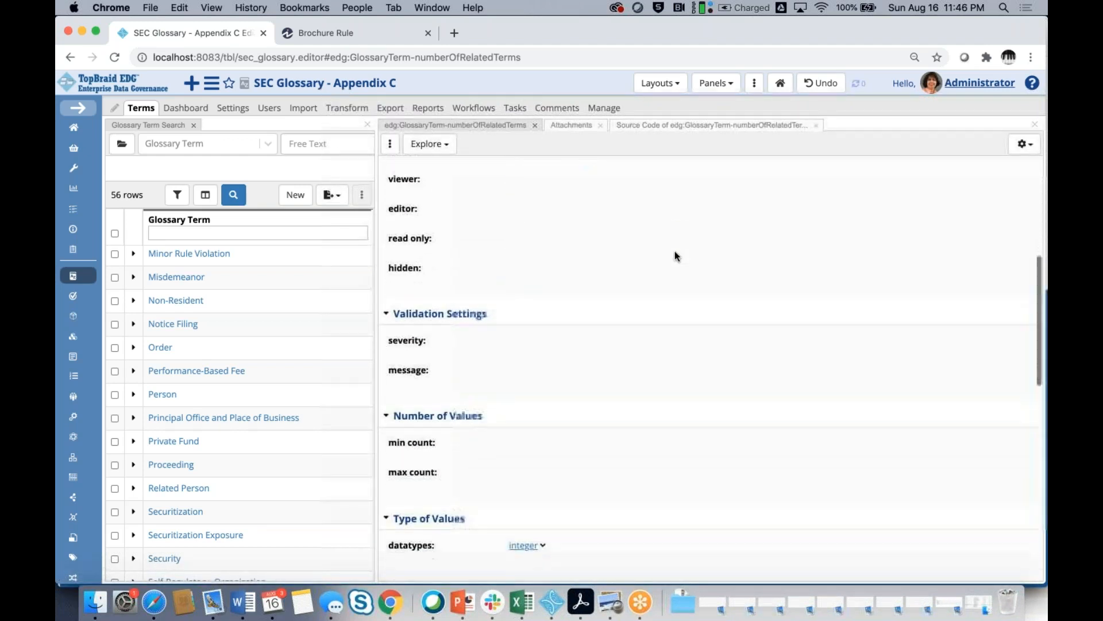
pyautogui.scroll(-14, 675, 251)
pyautogui.scroll(-6, 675, 256)
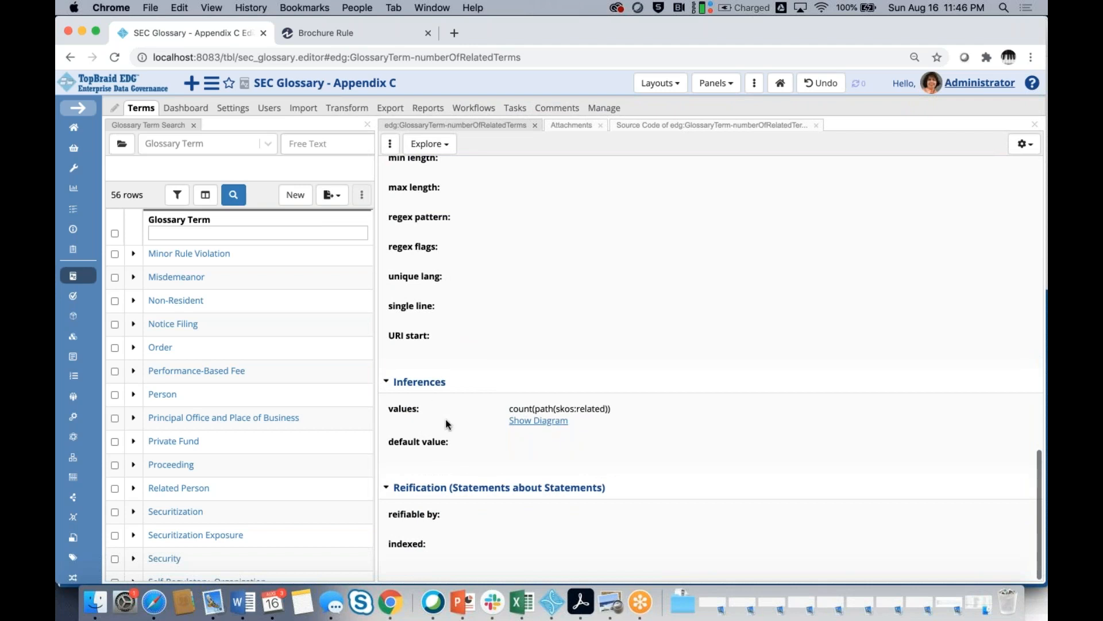
pyautogui.click(540, 422)
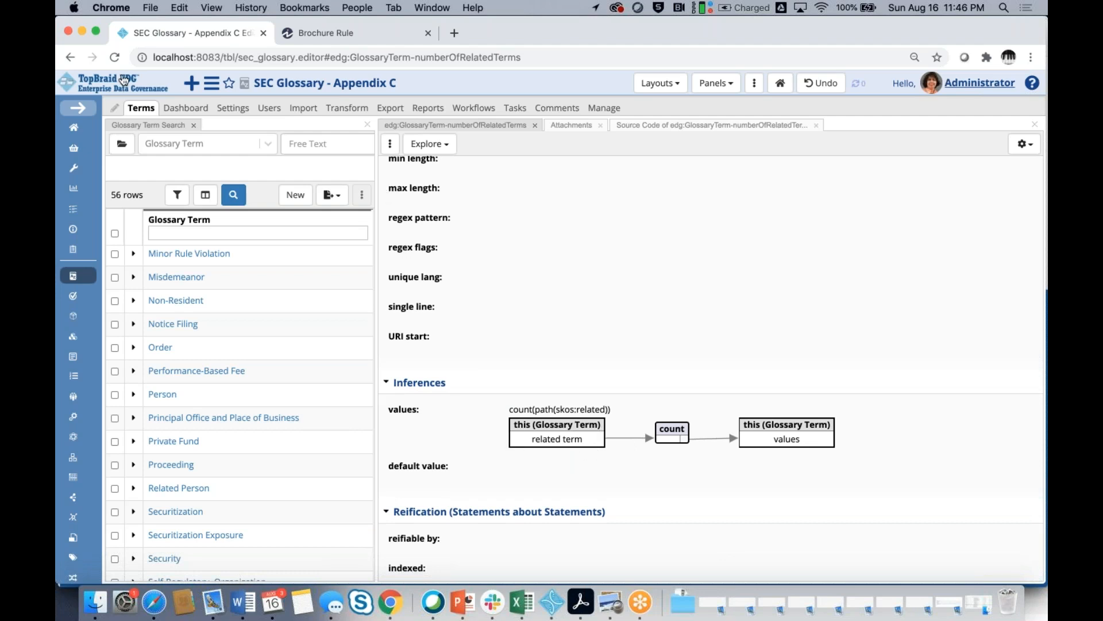
pyautogui.click(71, 58)
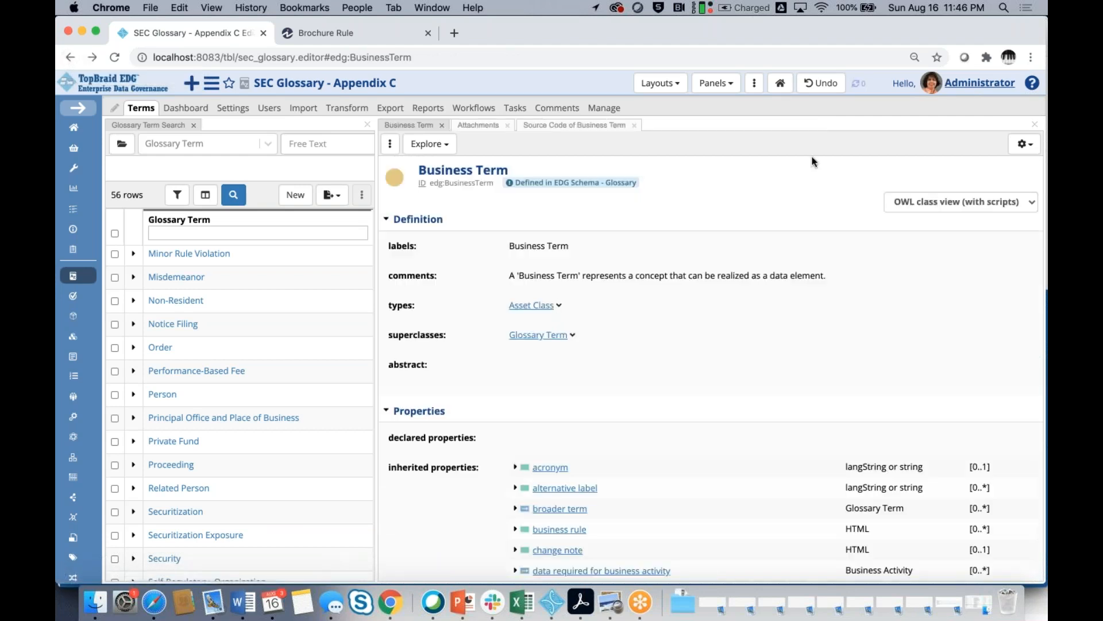
pyautogui.click(71, 59)
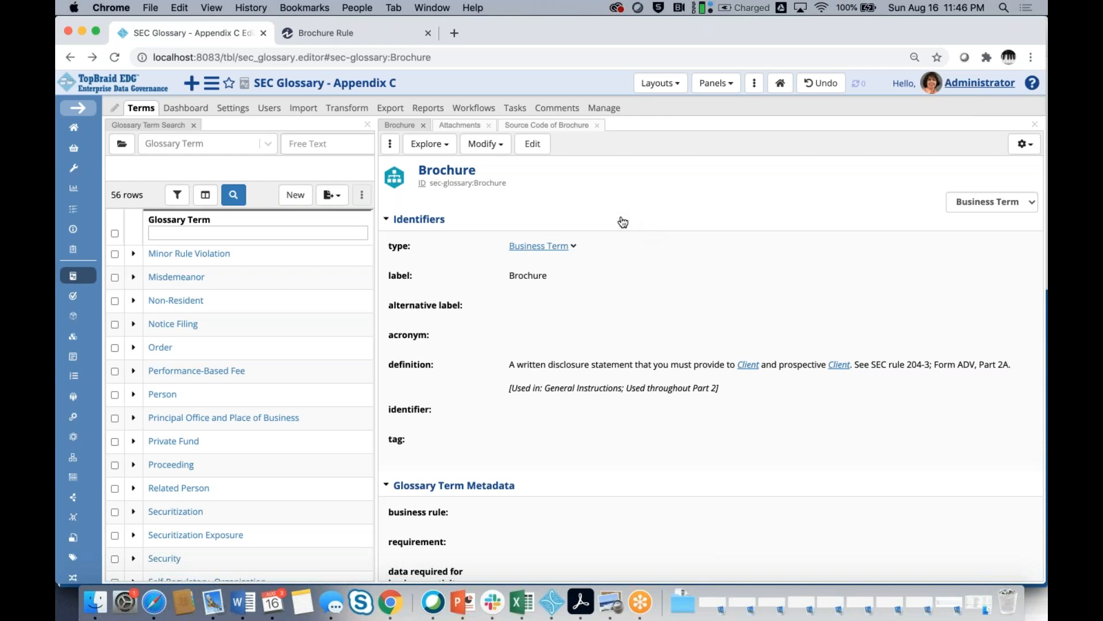
# - Open the ITIL Glossary from the available glossaries
pyautogui.click(211, 85)
pyautogui.moveTo(213, 104)
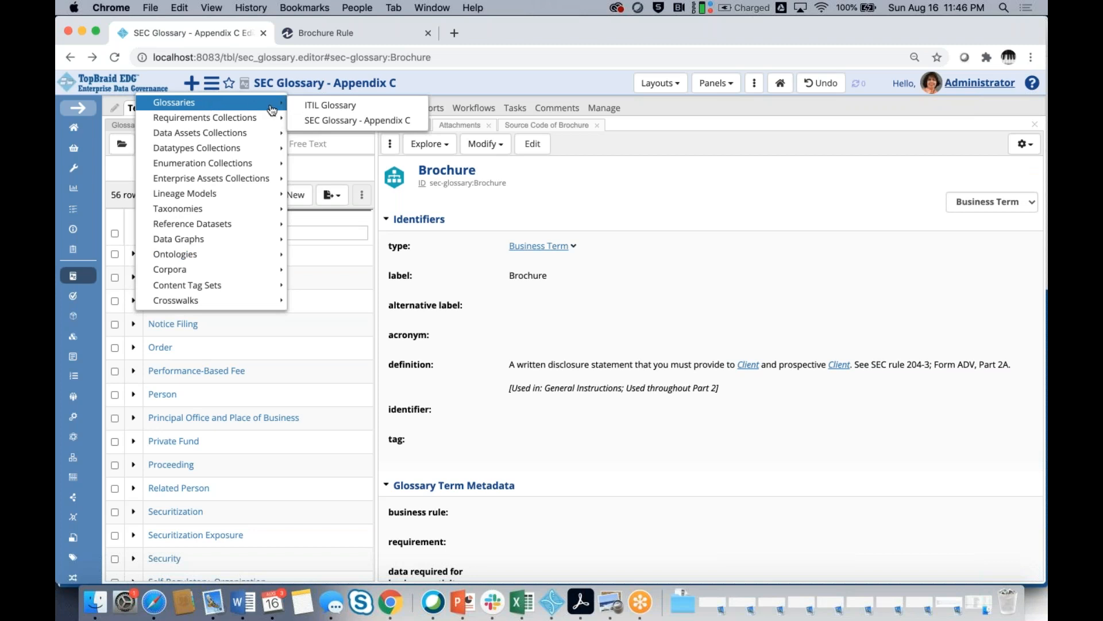
pyautogui.click(321, 110)
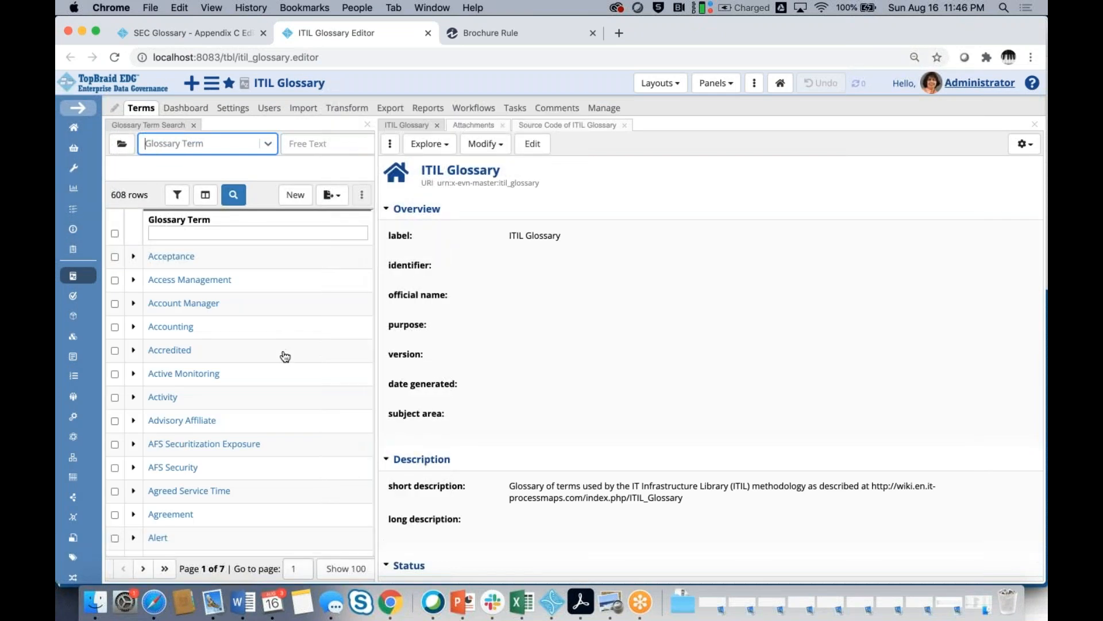
# - Filter the ITIL Glossary terms by "bro", open the Brochure term and try to edit its label inline
pyautogui.click(205, 232)
pyautogui.write('bro')
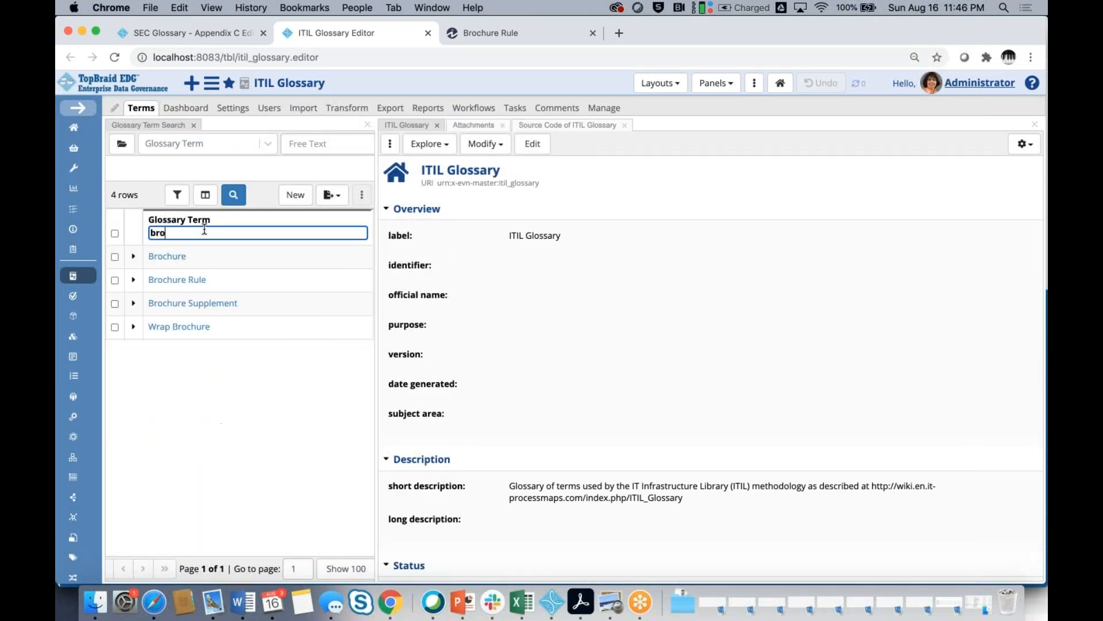
pyautogui.click(167, 256)
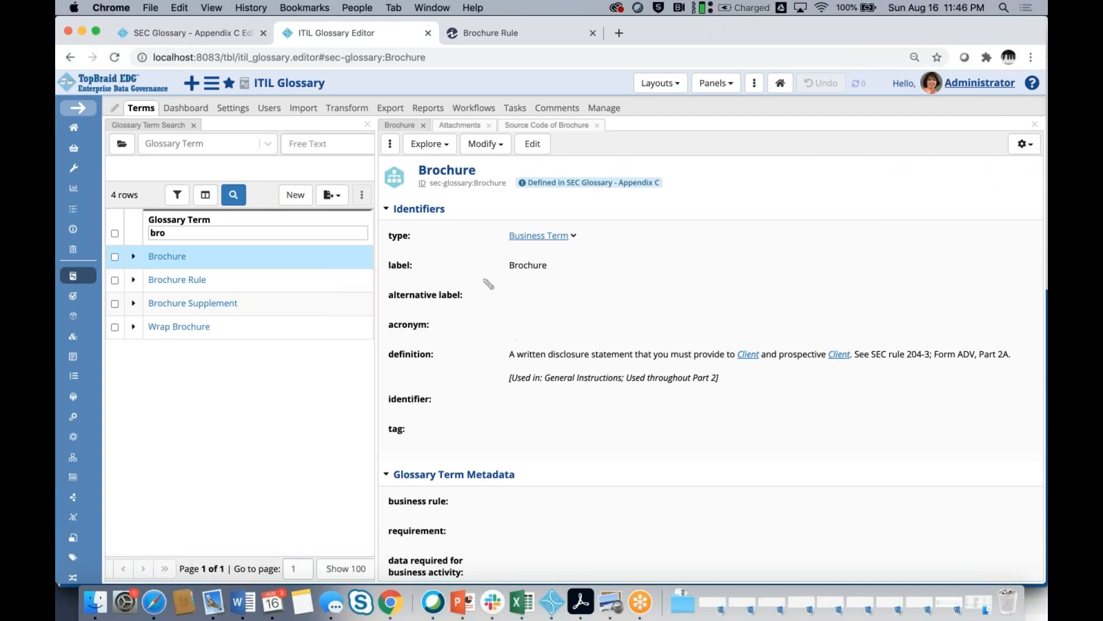
pyautogui.click(468, 270)
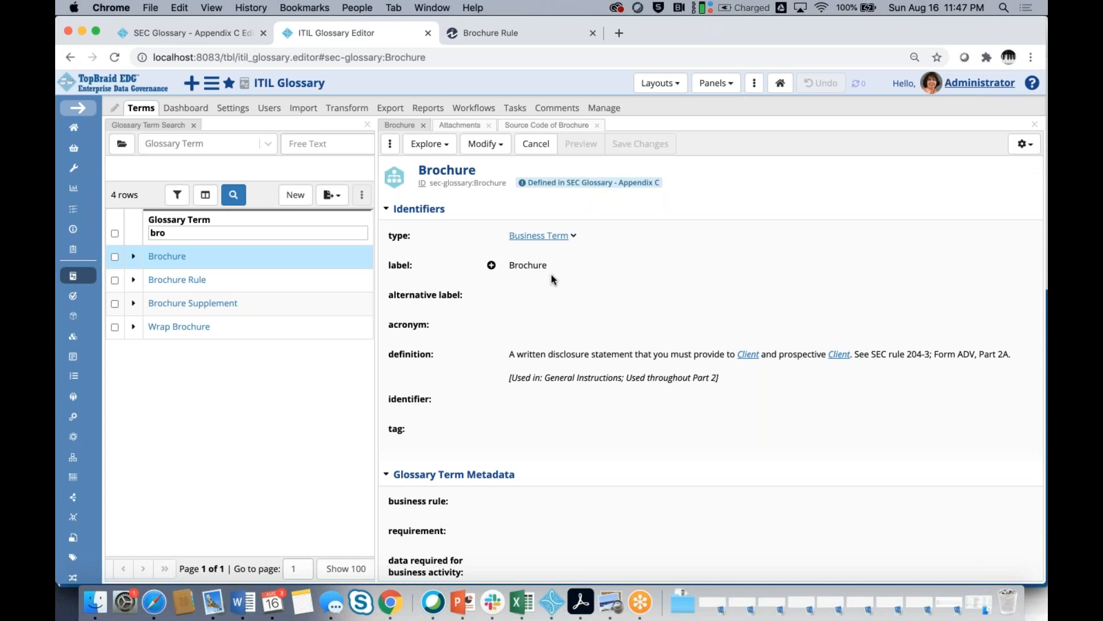
# - Switch back to the SEC Glossary - Appendix C and set the Brochure term's status to Approved
pyautogui.click(212, 31)
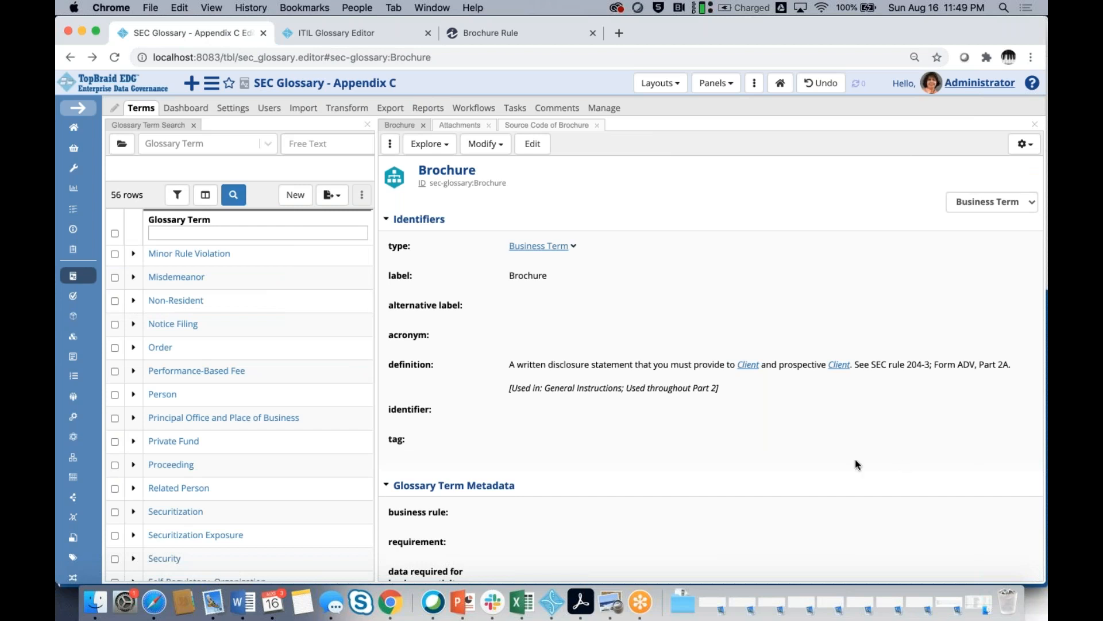
pyautogui.scroll(-10, 748, 322)
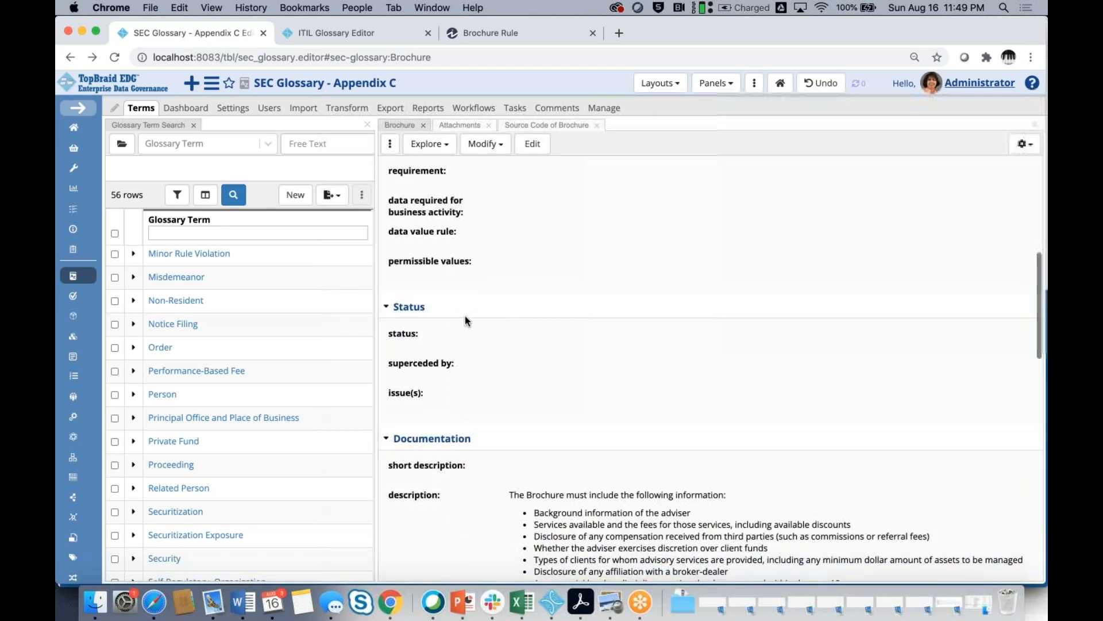
pyautogui.doubleClick(440, 334)
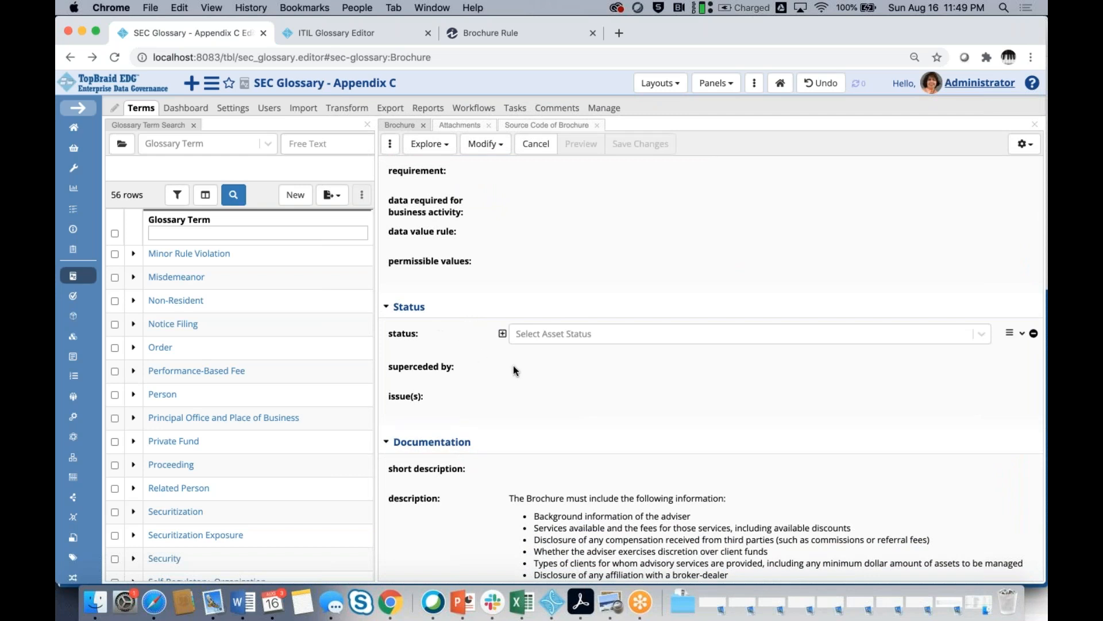
pyautogui.click(644, 333)
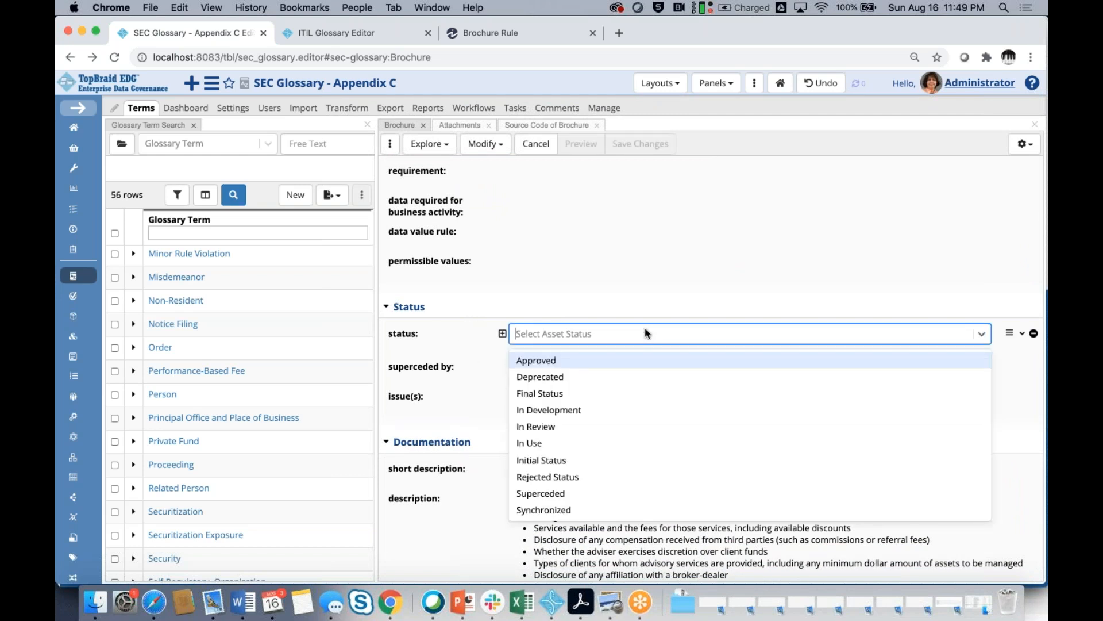
pyautogui.click(620, 361)
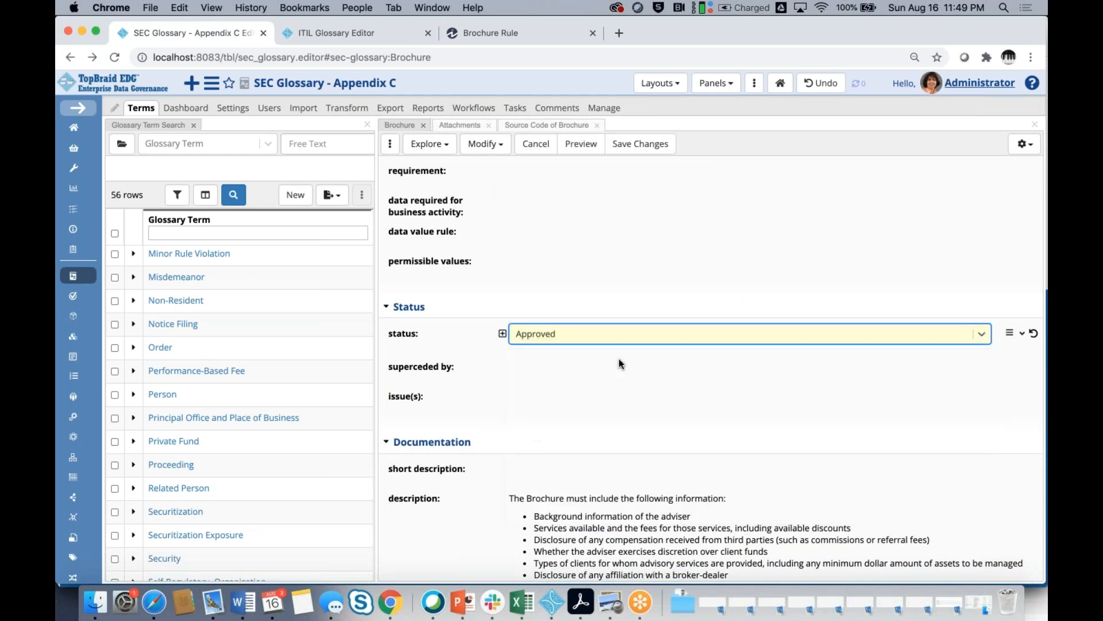
# - Set the Approved status's effective start date to the current date, 2020-08-16, and check the effective end date and status descriptions
pyautogui.click(503, 335)
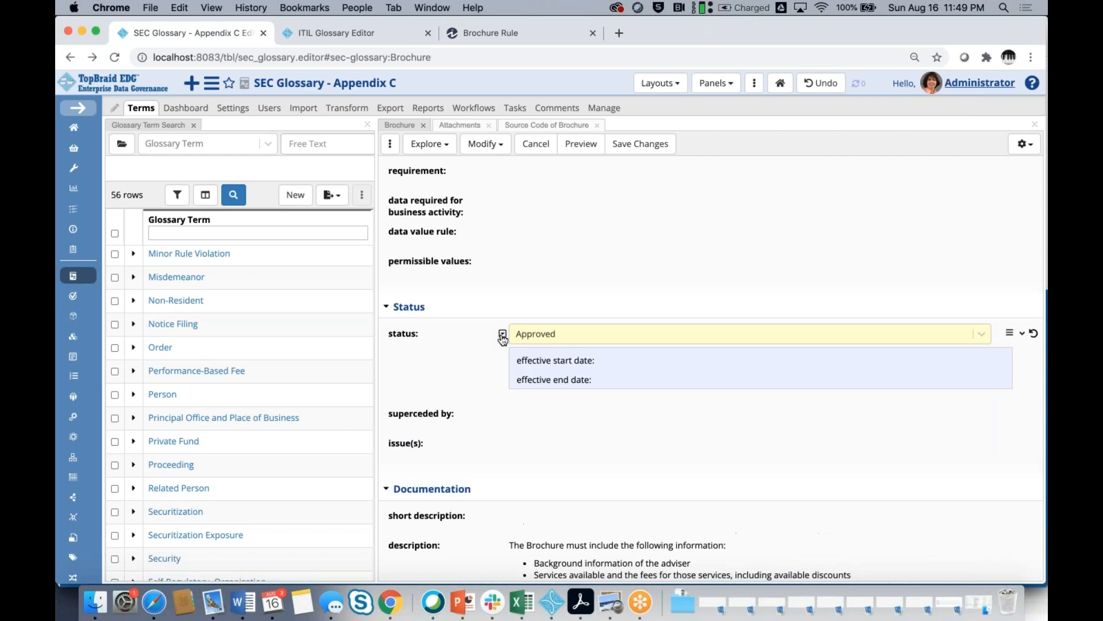
pyautogui.click(611, 366)
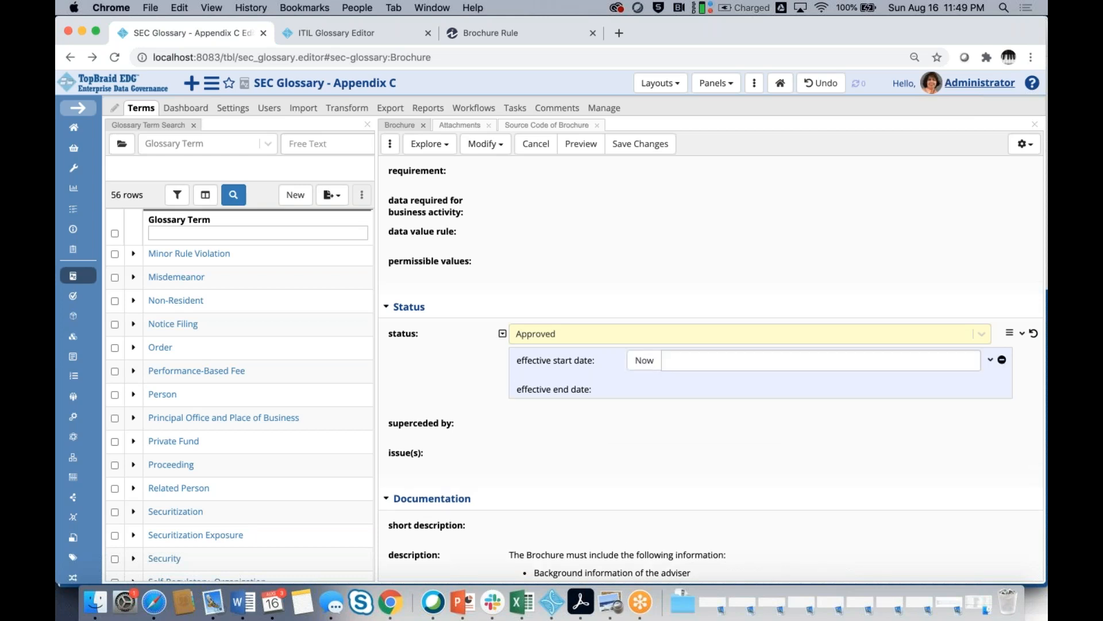
pyautogui.click(642, 363)
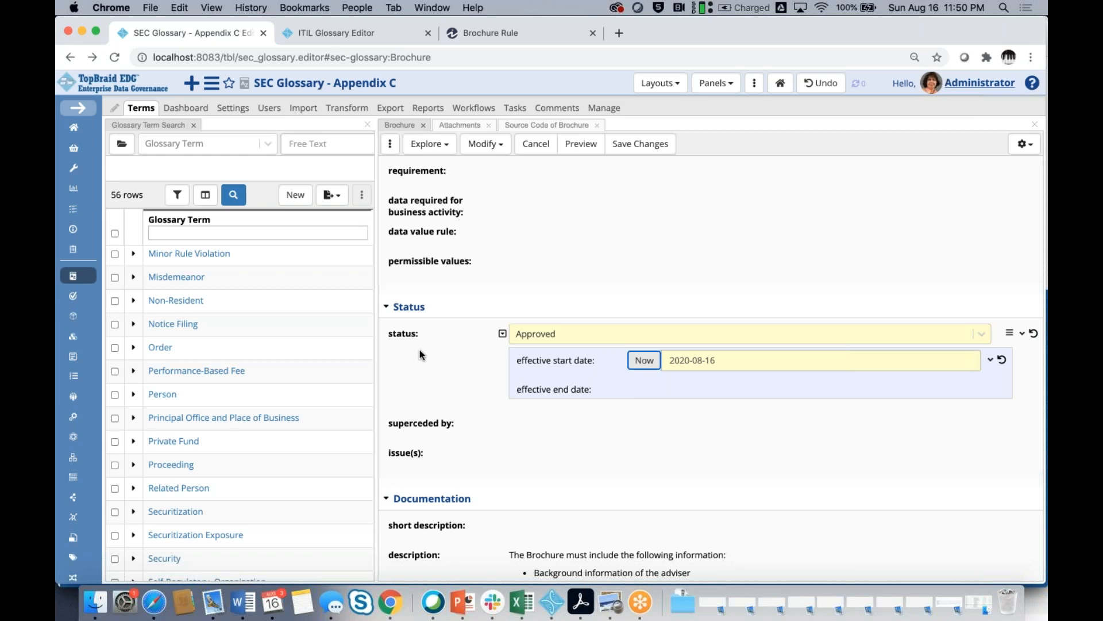
pyautogui.moveTo(419, 340)
pyautogui.moveTo(613, 394)
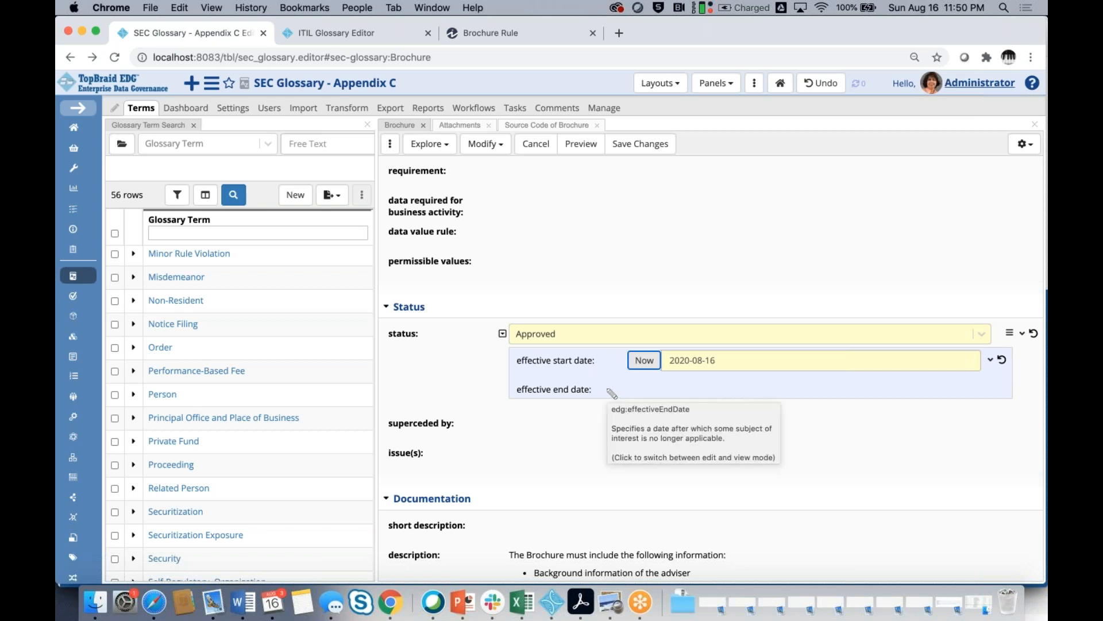
pyautogui.moveTo(458, 368)
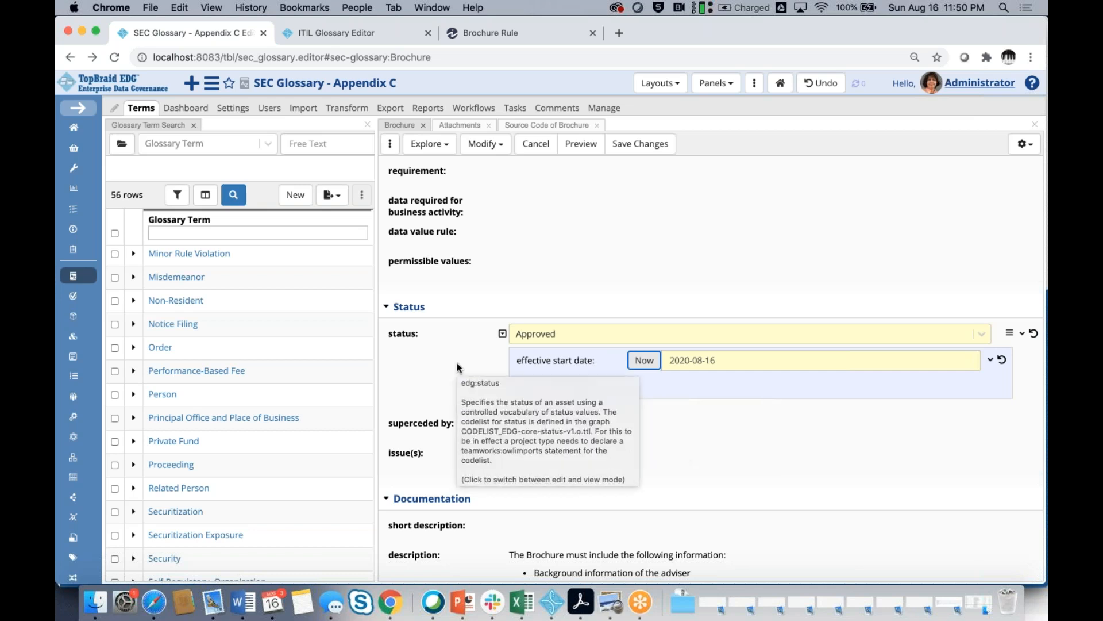
# - Open the Brochure term's reference link property for editing and switch its value from the rich text editor to a text field
pyautogui.scroll(-3, 458, 368)
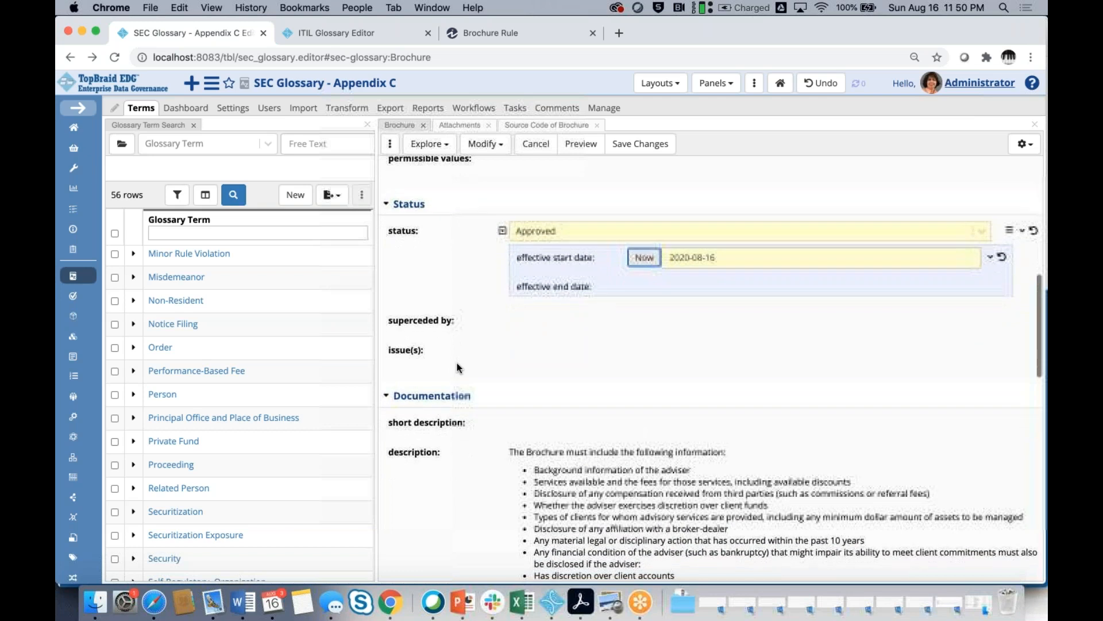
pyautogui.scroll(-7, 456, 363)
pyautogui.scroll(-4, 457, 363)
pyautogui.scroll(-1, 466, 358)
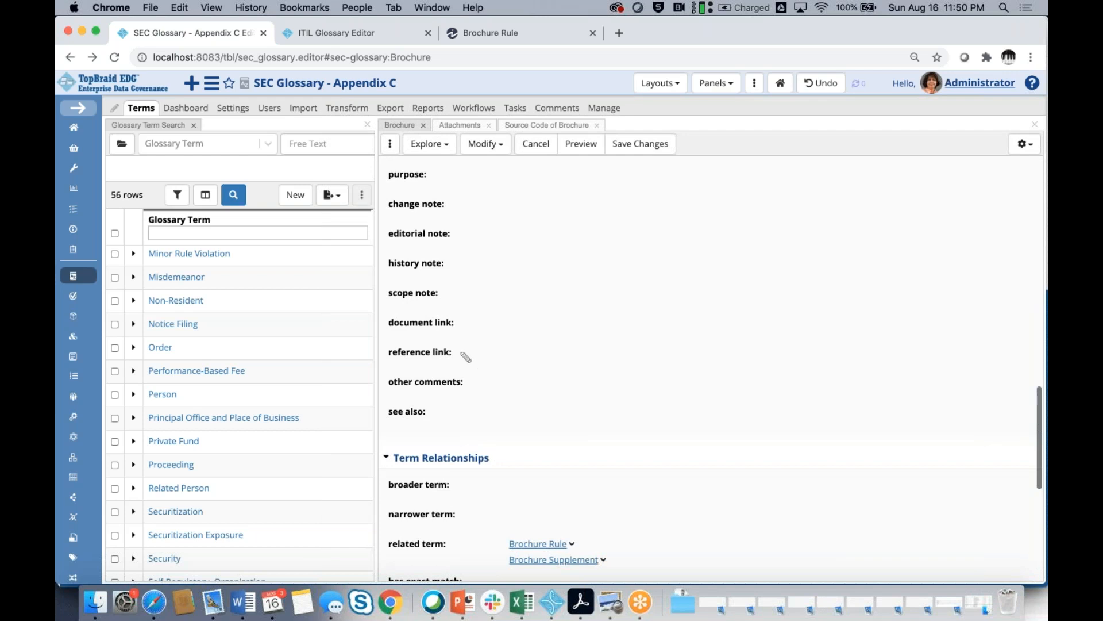
pyautogui.click(465, 358)
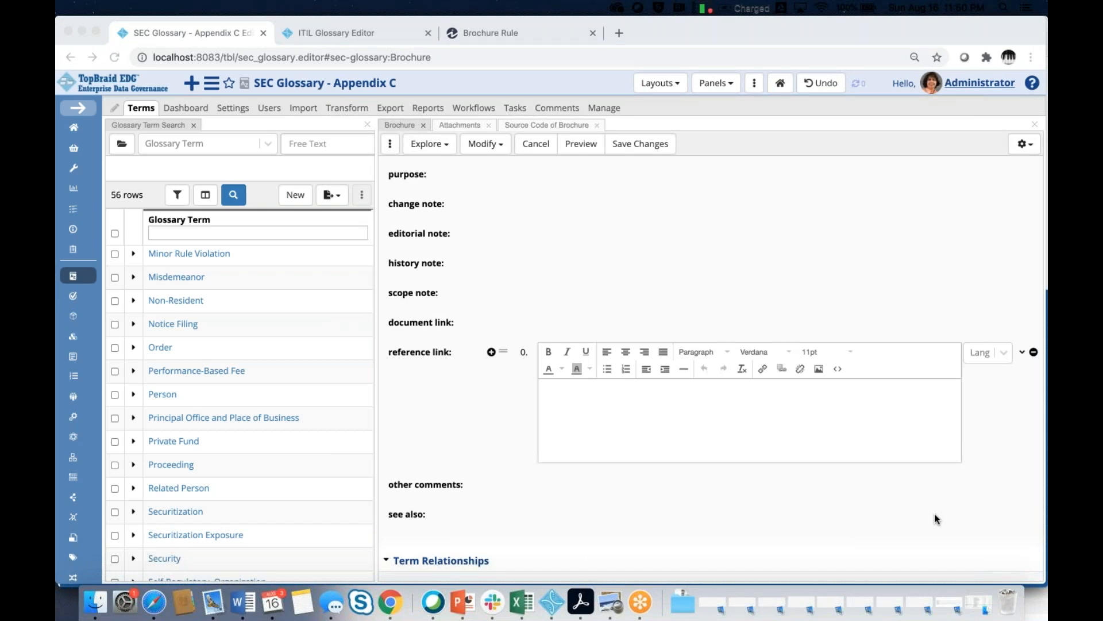
pyautogui.click(1021, 353)
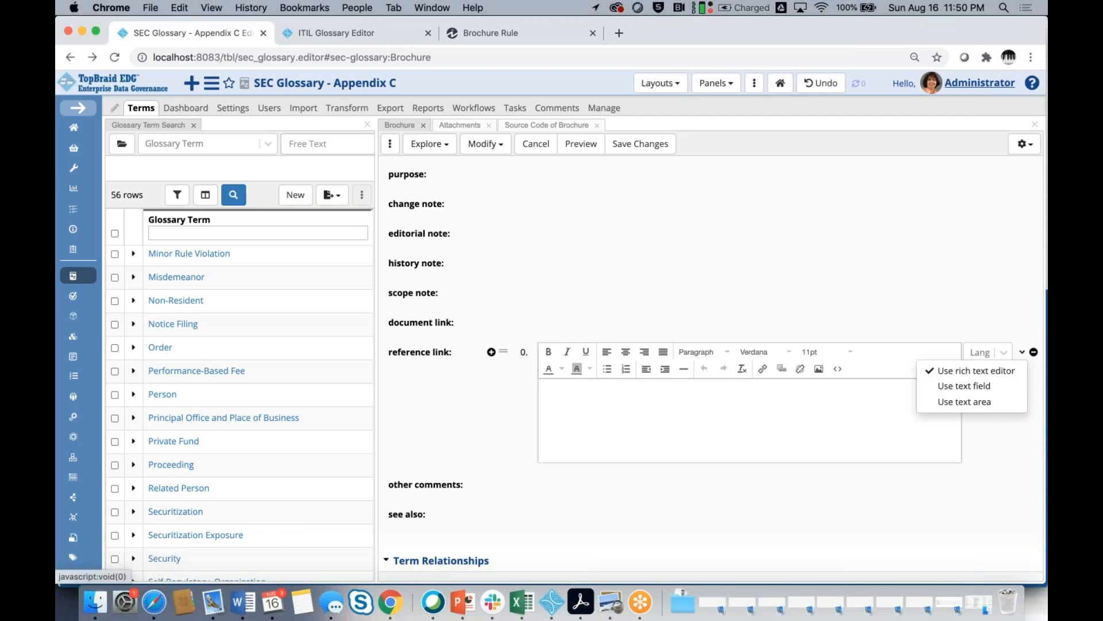
pyautogui.click(977, 391)
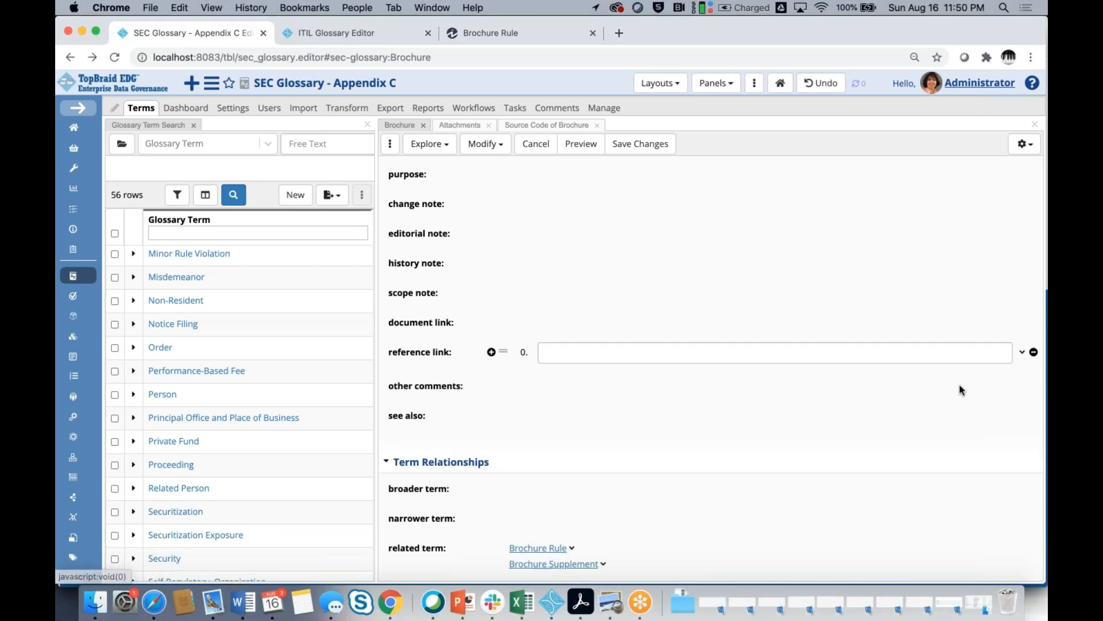
# - Enter "link" as the first reference link and add a second reference link value
pyautogui.click(670, 357)
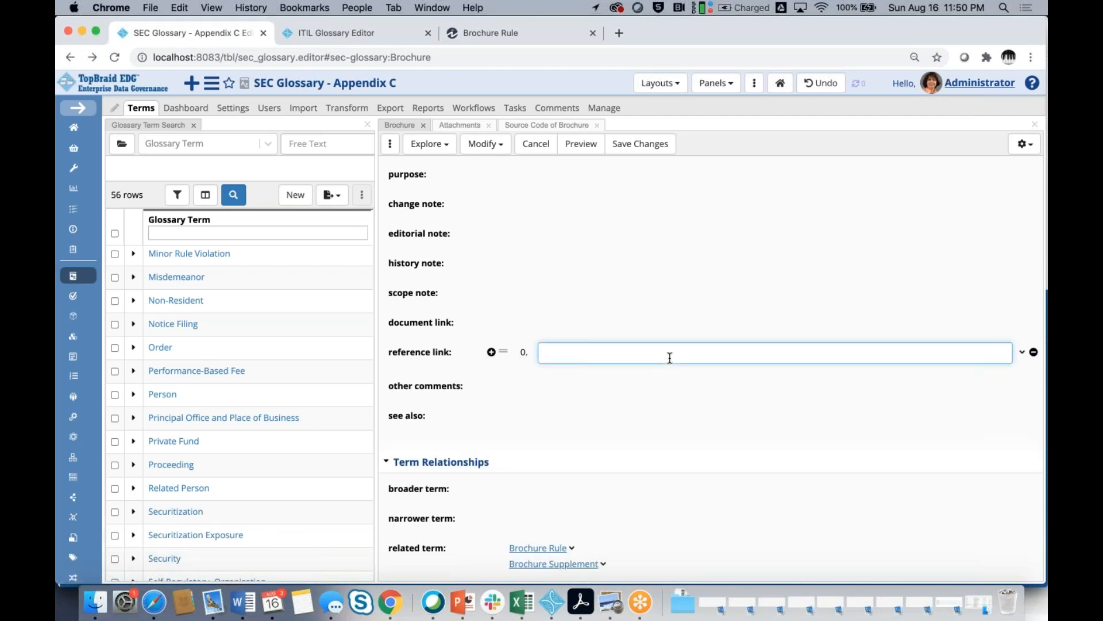
pyautogui.write('link')
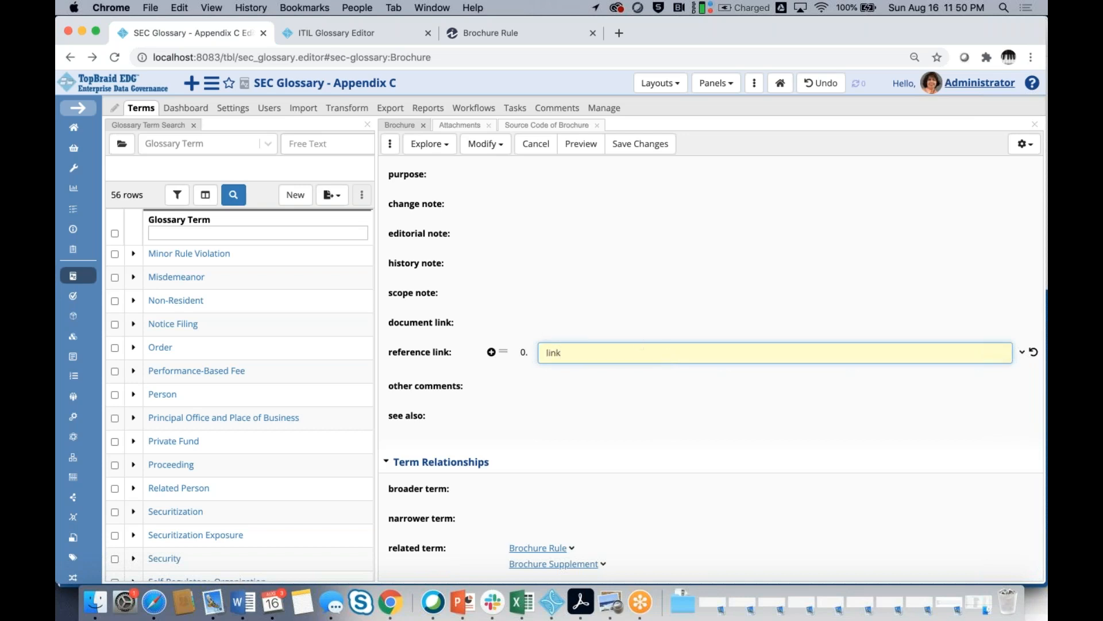
pyautogui.click(492, 351)
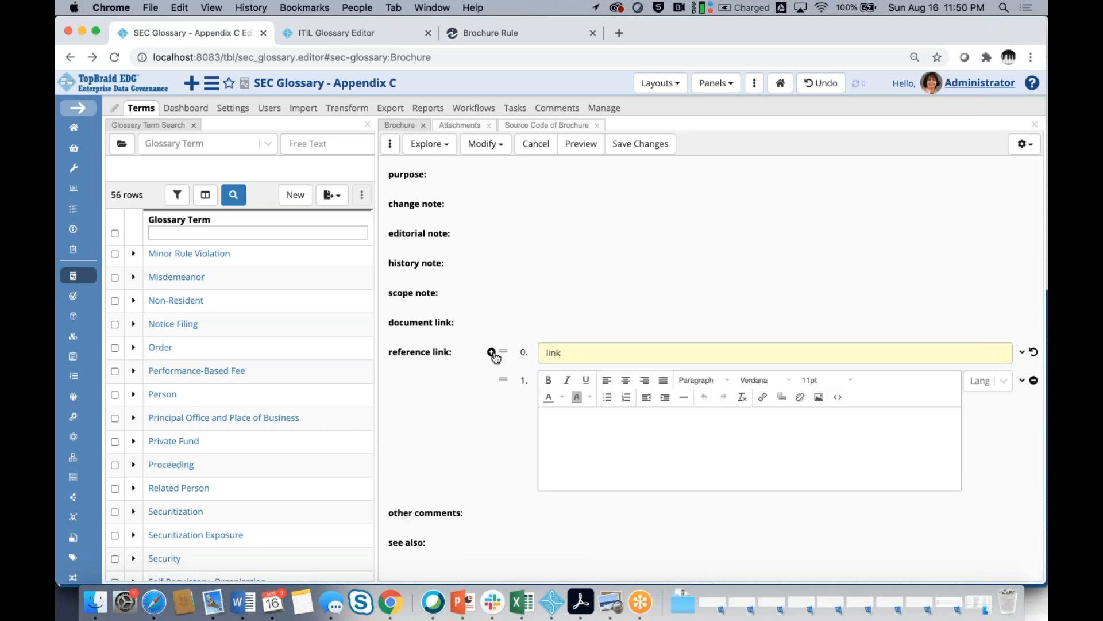
# - Switch the second reference link value to a text field, enter "another link" and save the Brochure term's changes
pyautogui.click(1022, 382)
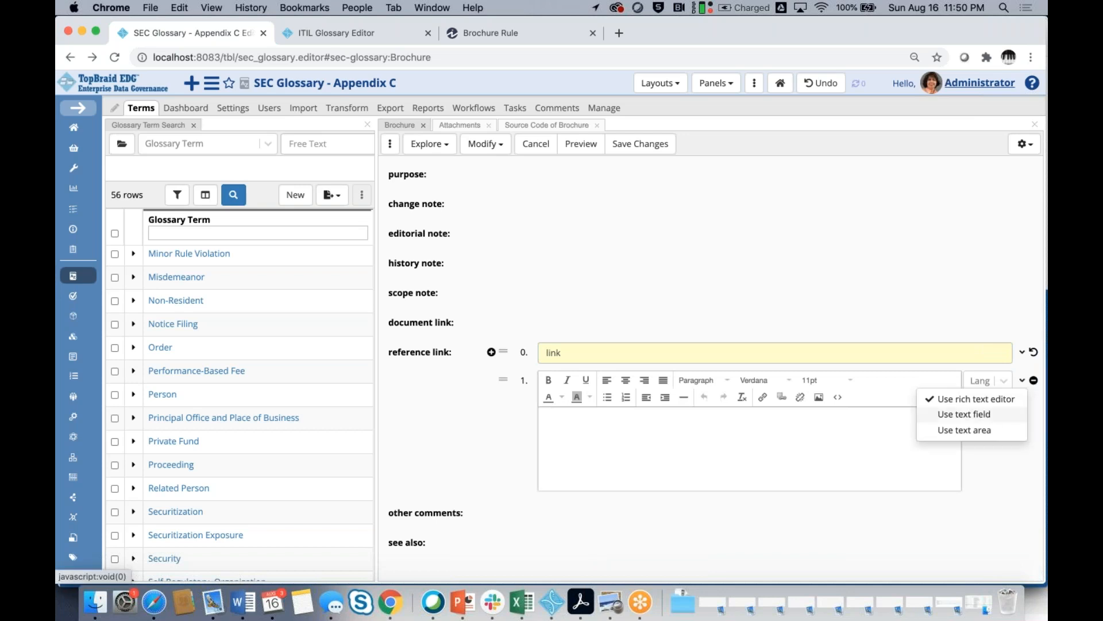
pyautogui.click(965, 414)
pyautogui.click(715, 381)
pyautogui.write('another')
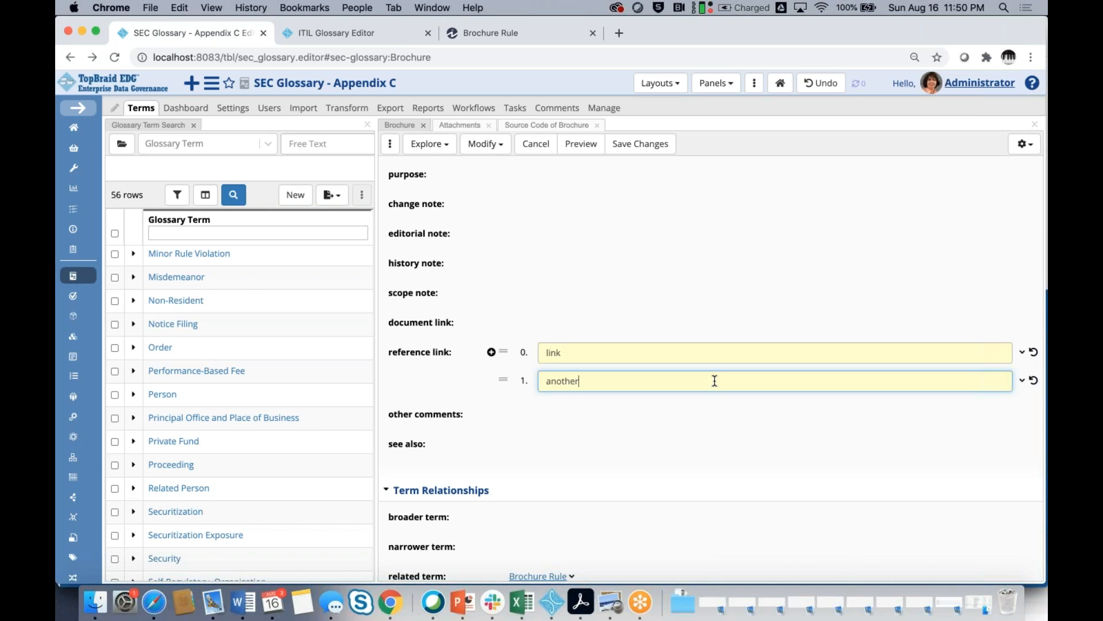
pyautogui.write(' link')
pyautogui.scroll(6, 631, 299)
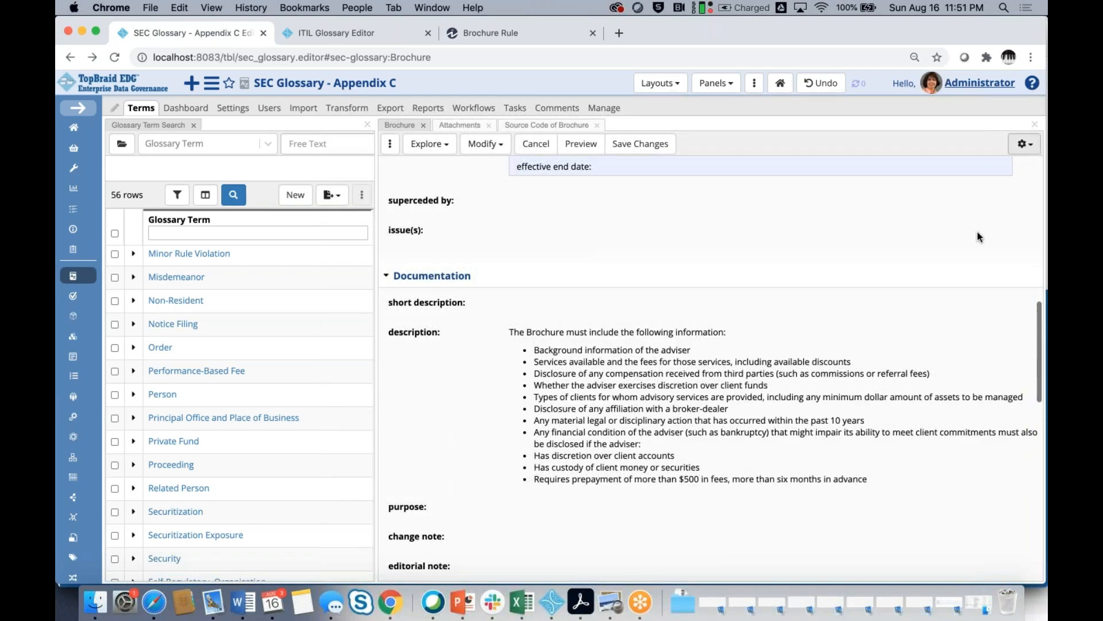
pyautogui.scroll(6, 961, 249)
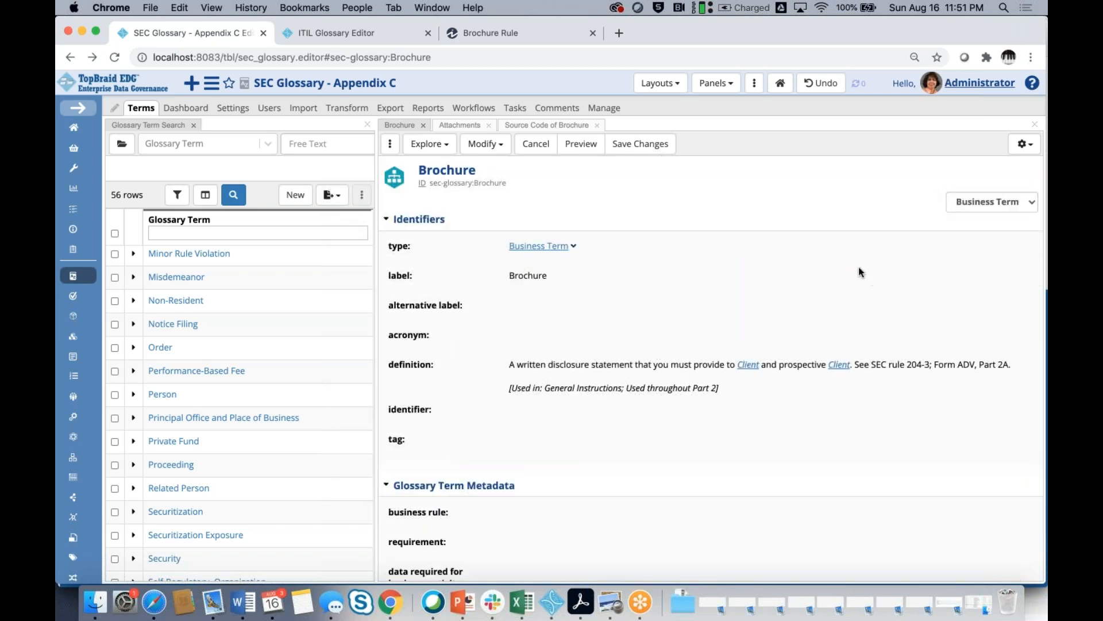
pyautogui.click(631, 147)
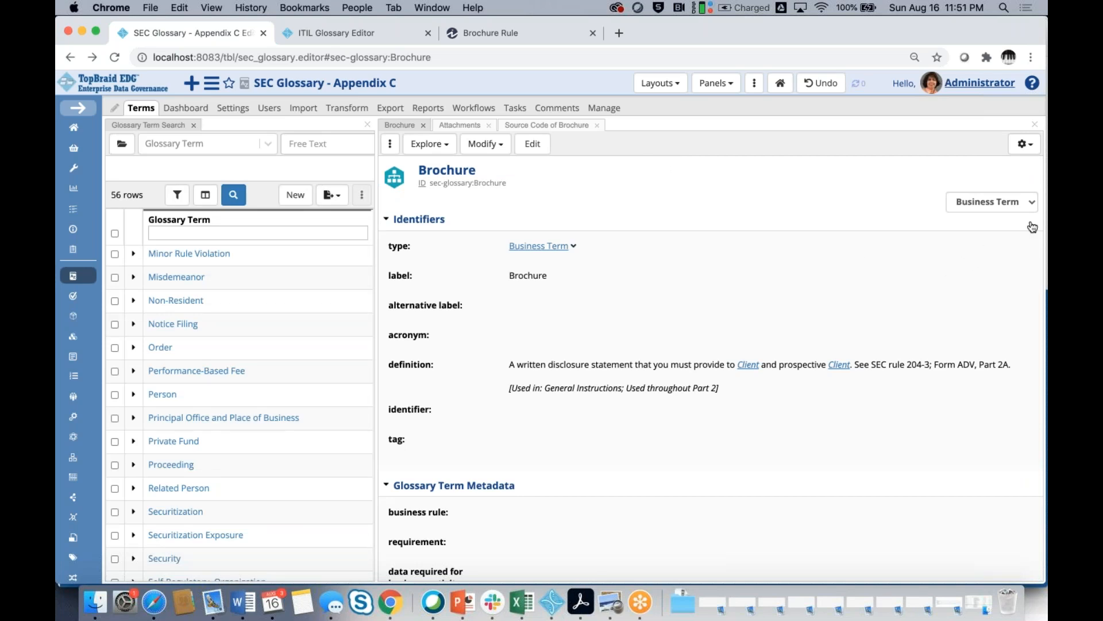
# - Show the Brochure term in the Stewardship view, set its business steward to Administrator and save the change
pyautogui.click(1033, 204)
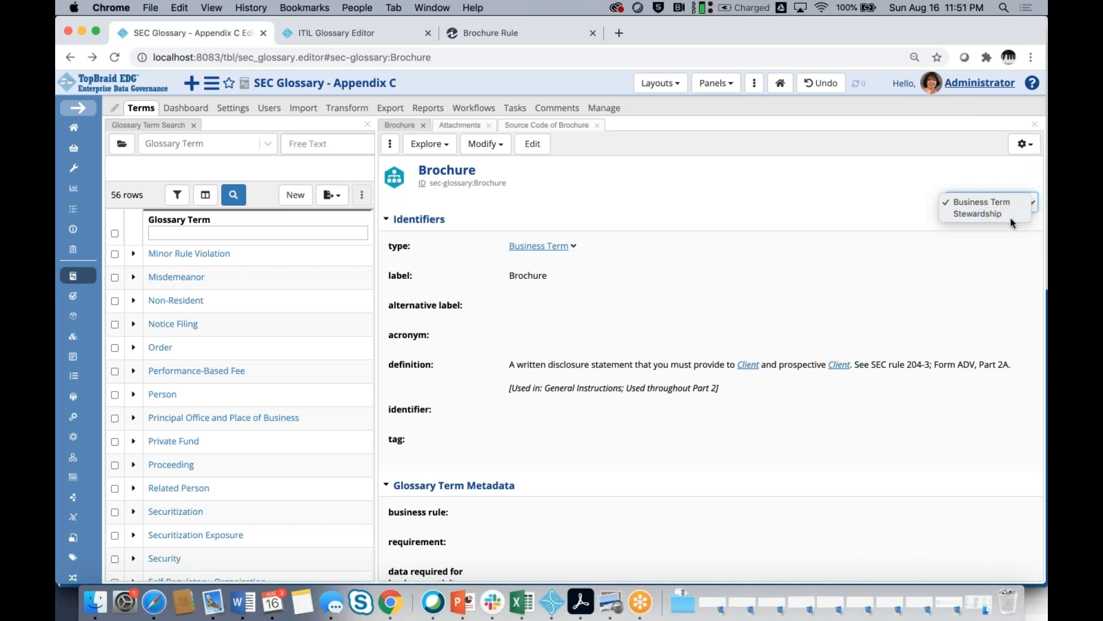
pyautogui.click(1009, 216)
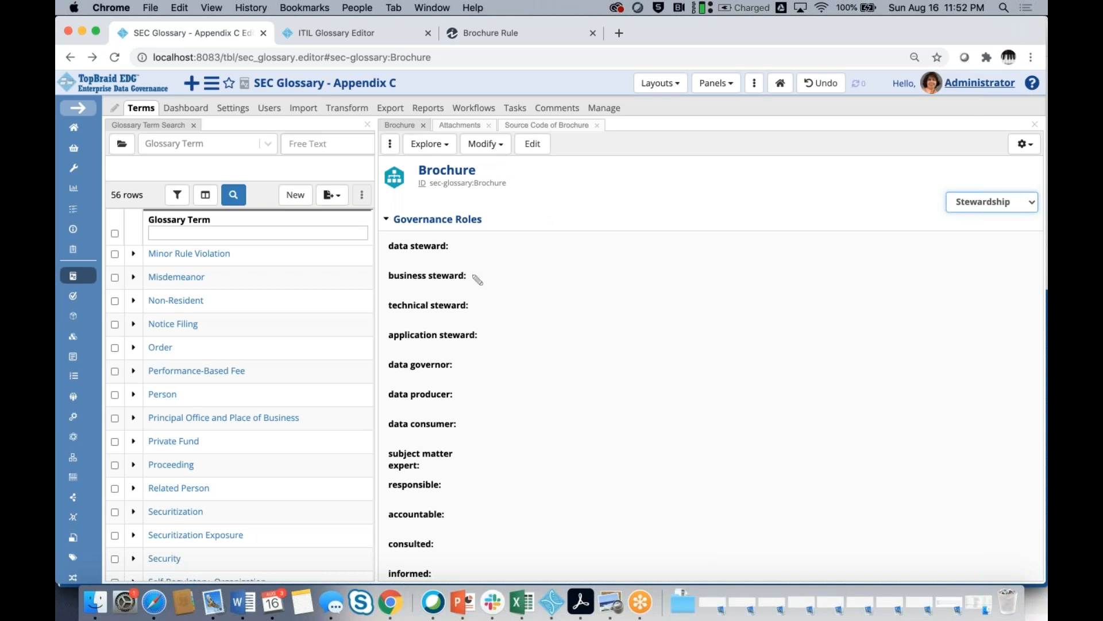
pyautogui.click(479, 282)
pyautogui.click(546, 287)
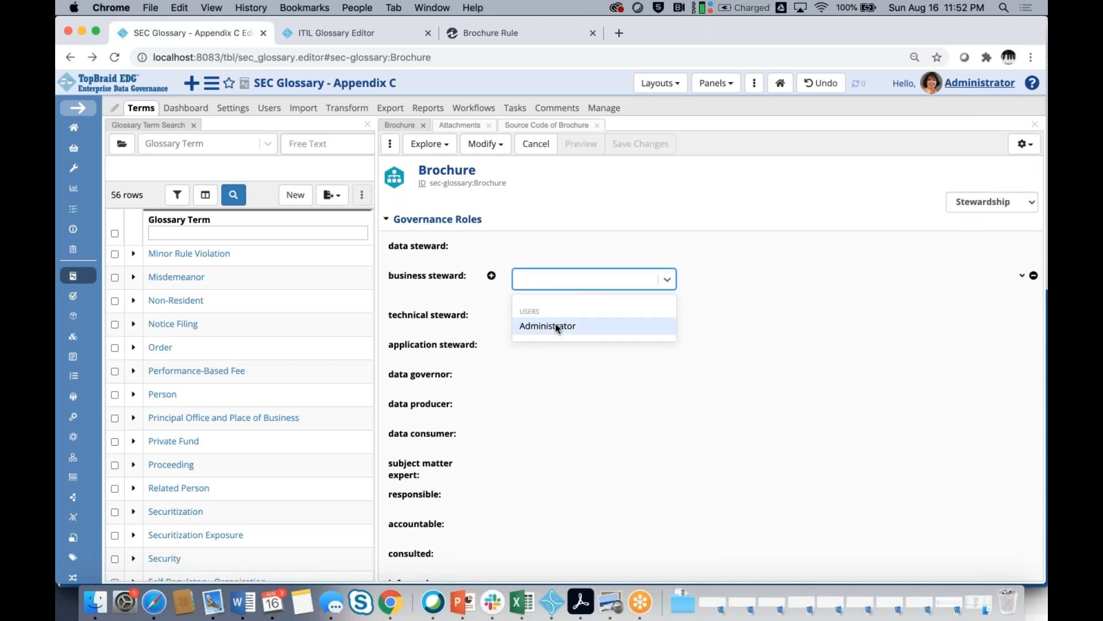
pyautogui.click(555, 324)
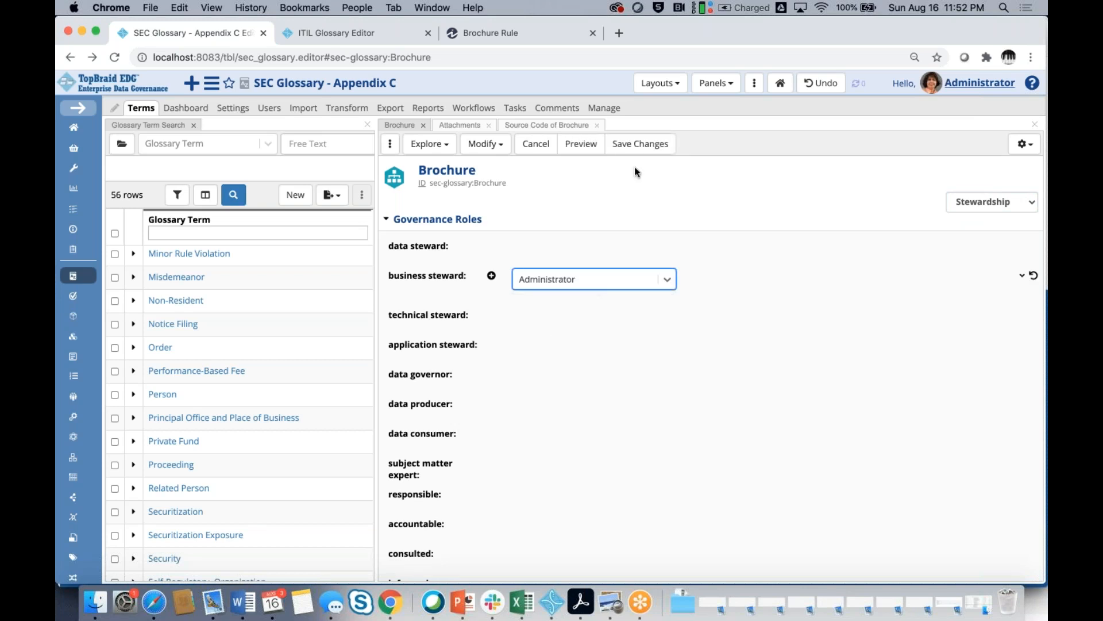
pyautogui.click(638, 144)
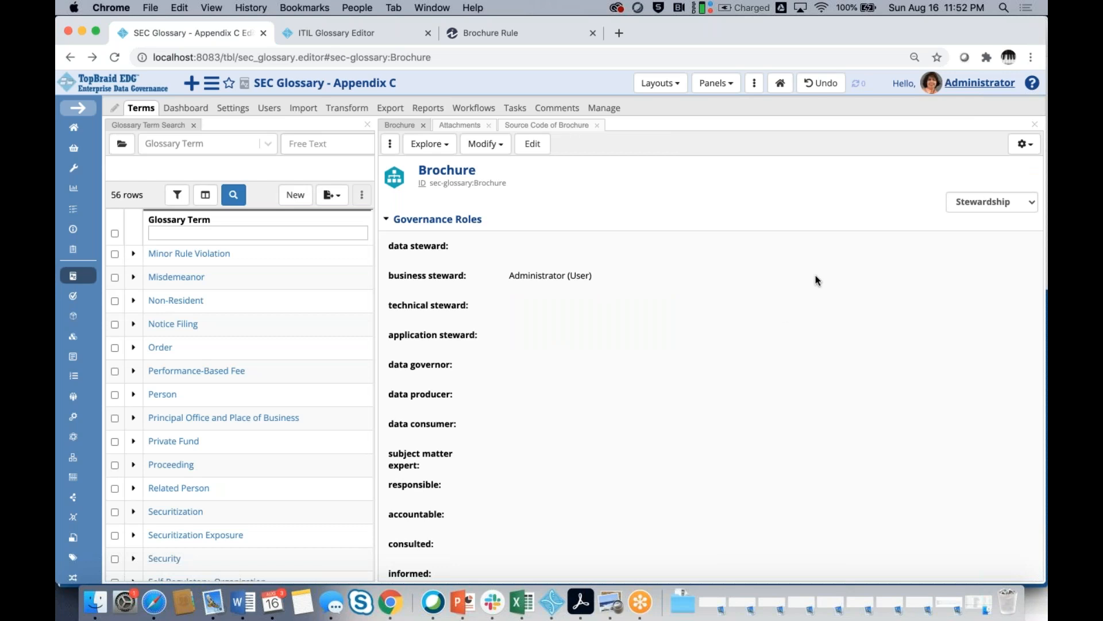
# - Set the Brochure form to merge properties from all suitable view shapes and display property groups as tabs
pyautogui.click(1027, 209)
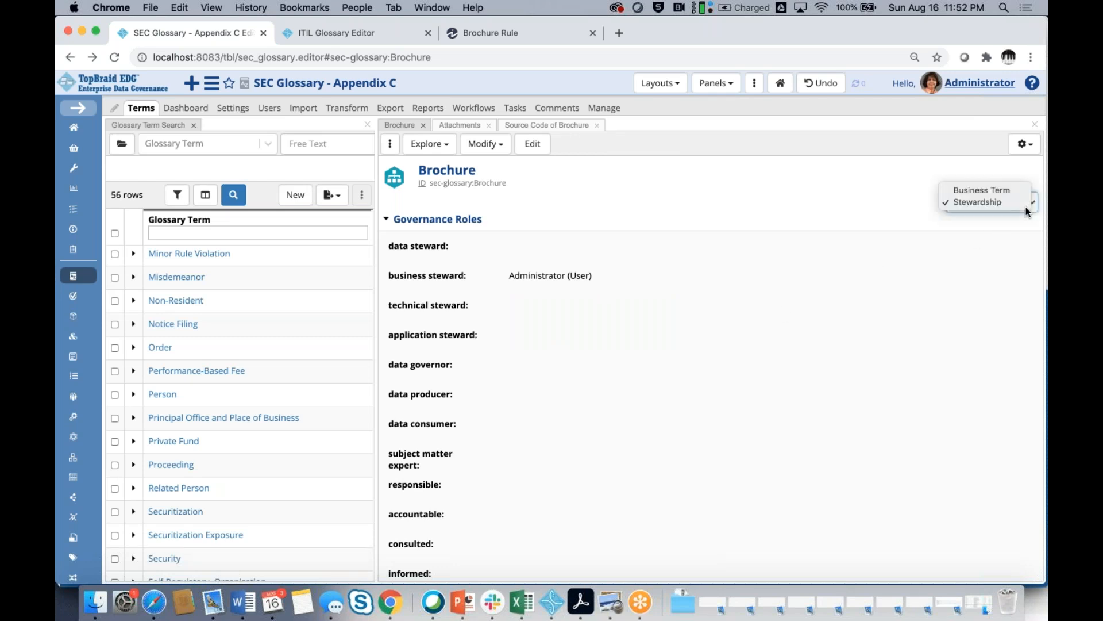
pyautogui.click(992, 263)
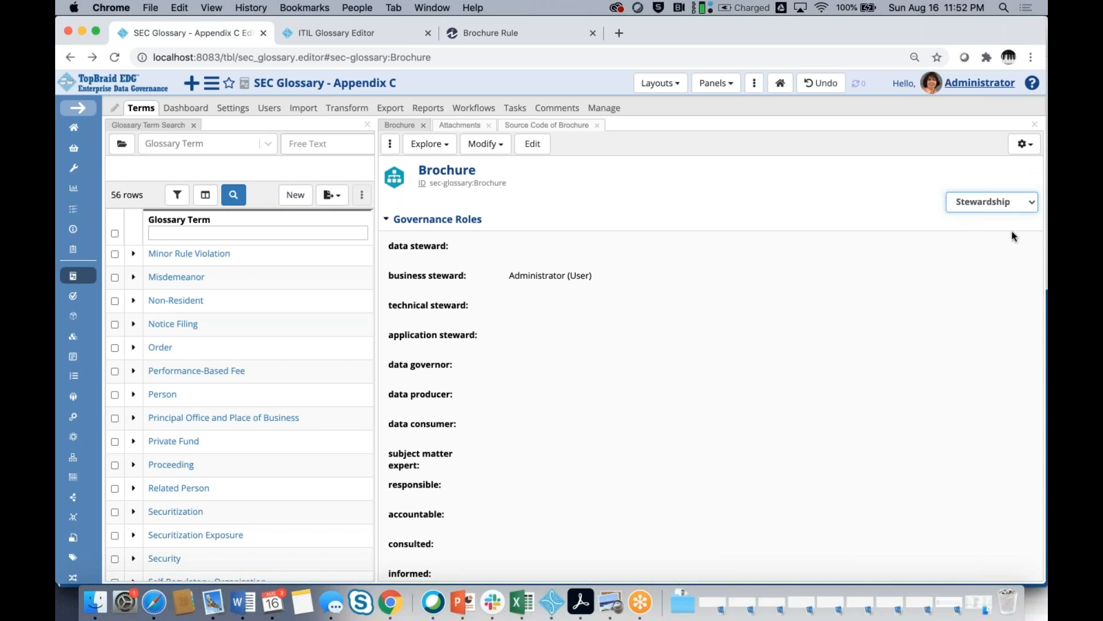
pyautogui.click(1028, 144)
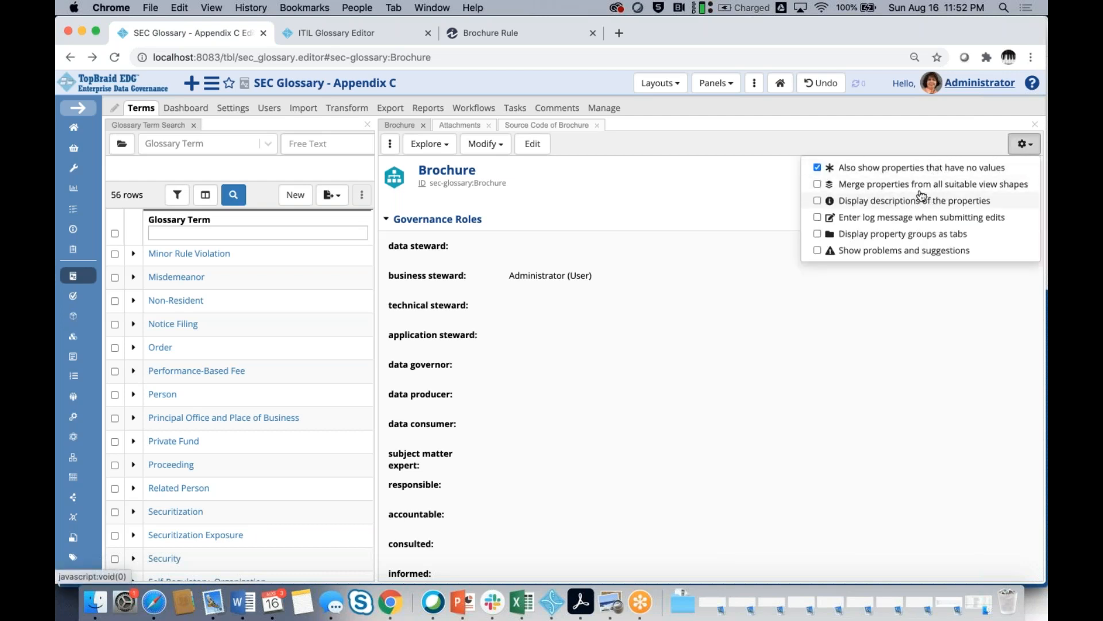
pyautogui.click(818, 184)
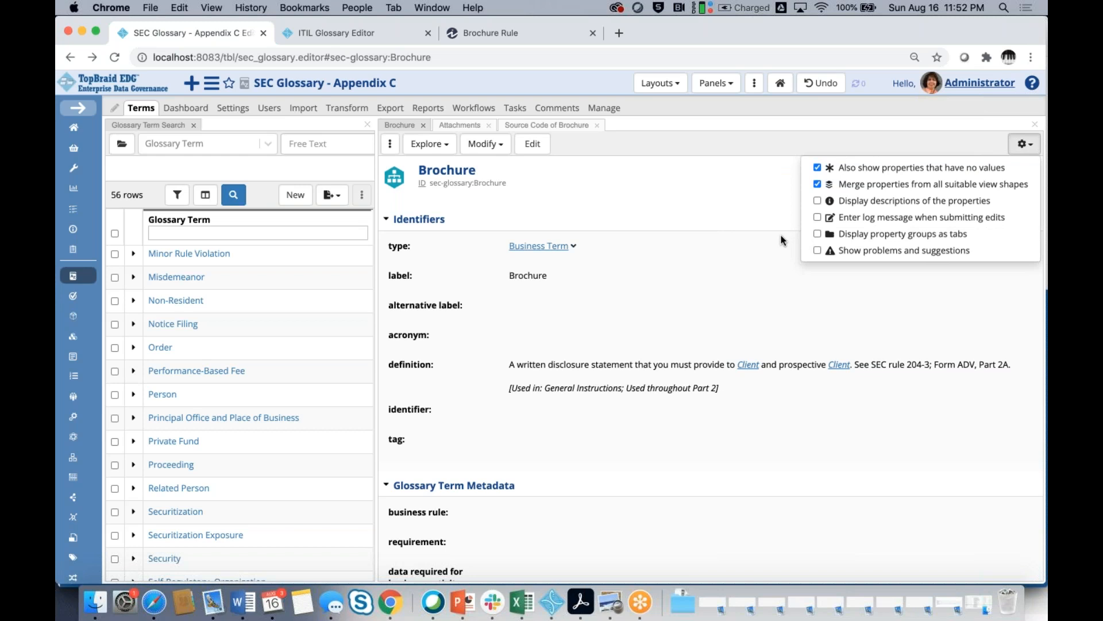
pyautogui.click(818, 235)
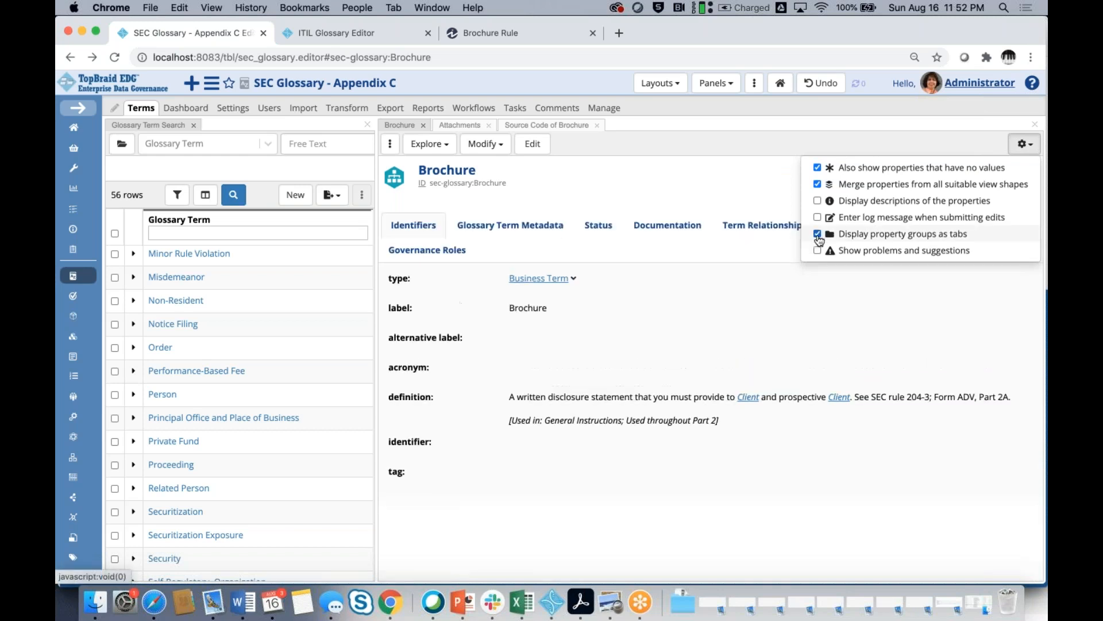
pyautogui.click(730, 288)
# - Look through the Brochure term's Governance Roles, Identifiers and Glossary Term Metadata property groups
pyautogui.click(424, 251)
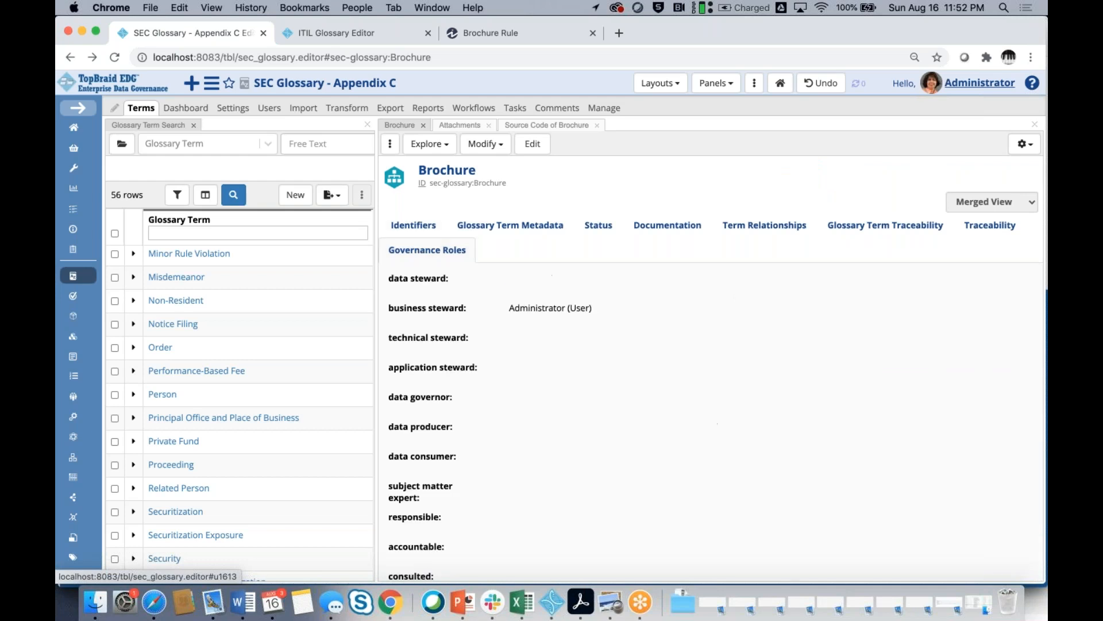
pyautogui.click(415, 226)
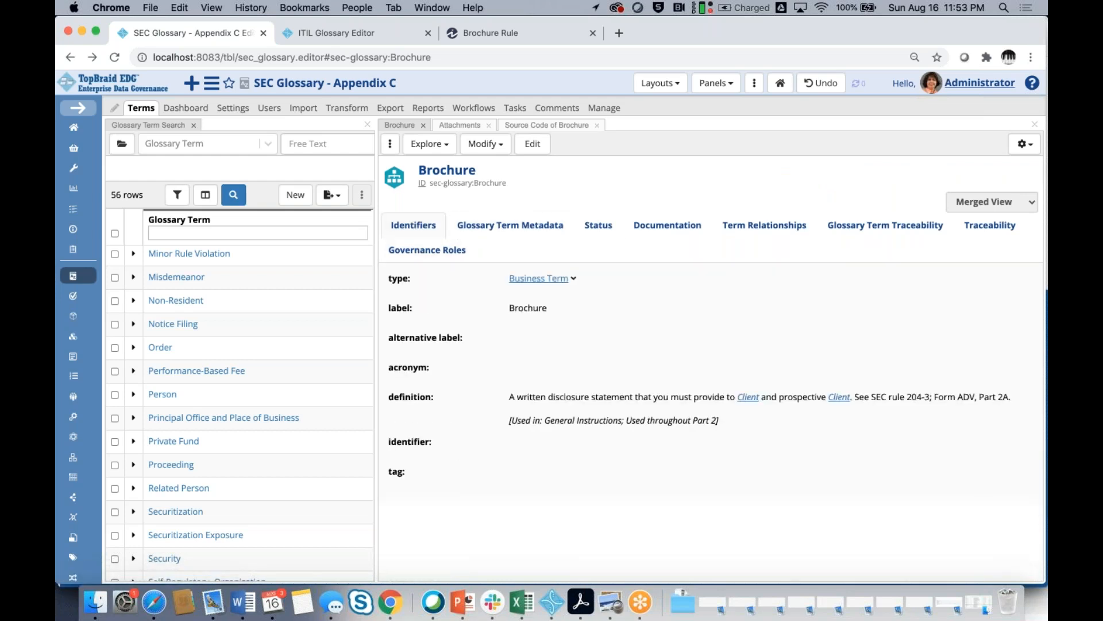
pyautogui.click(517, 230)
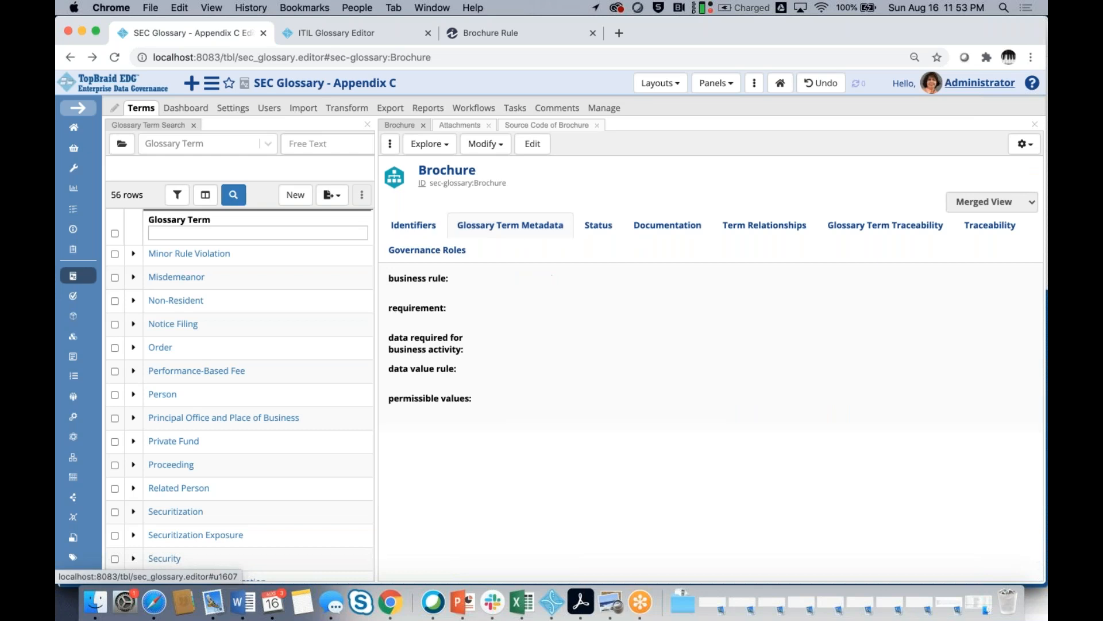
pyautogui.click(425, 252)
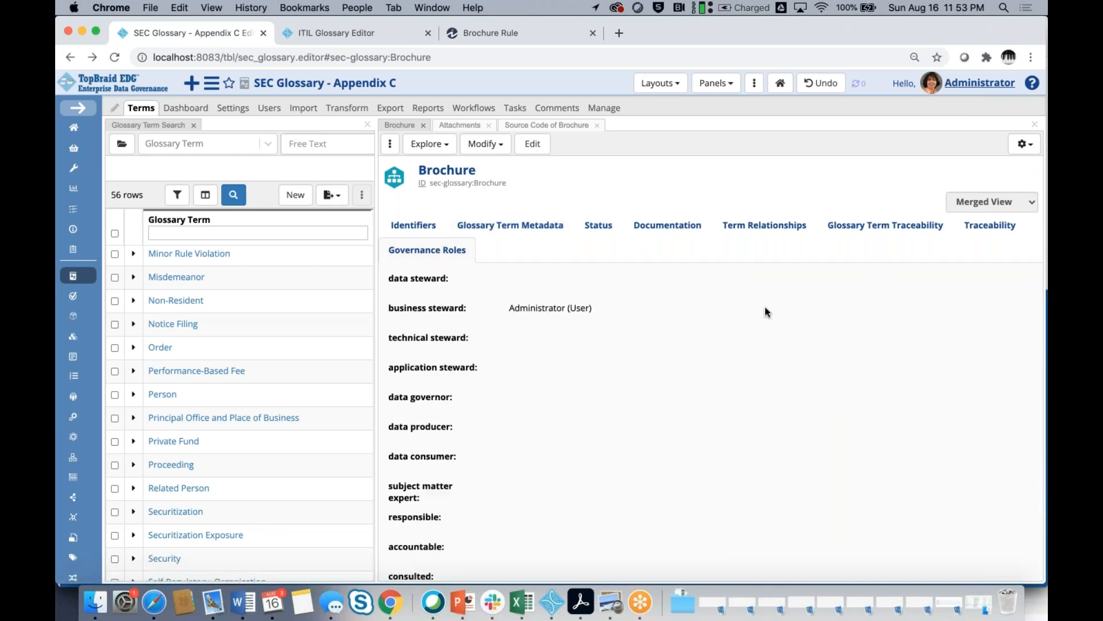
# - Turn on the form option to enter a log message when submitting edits
pyautogui.click(1025, 145)
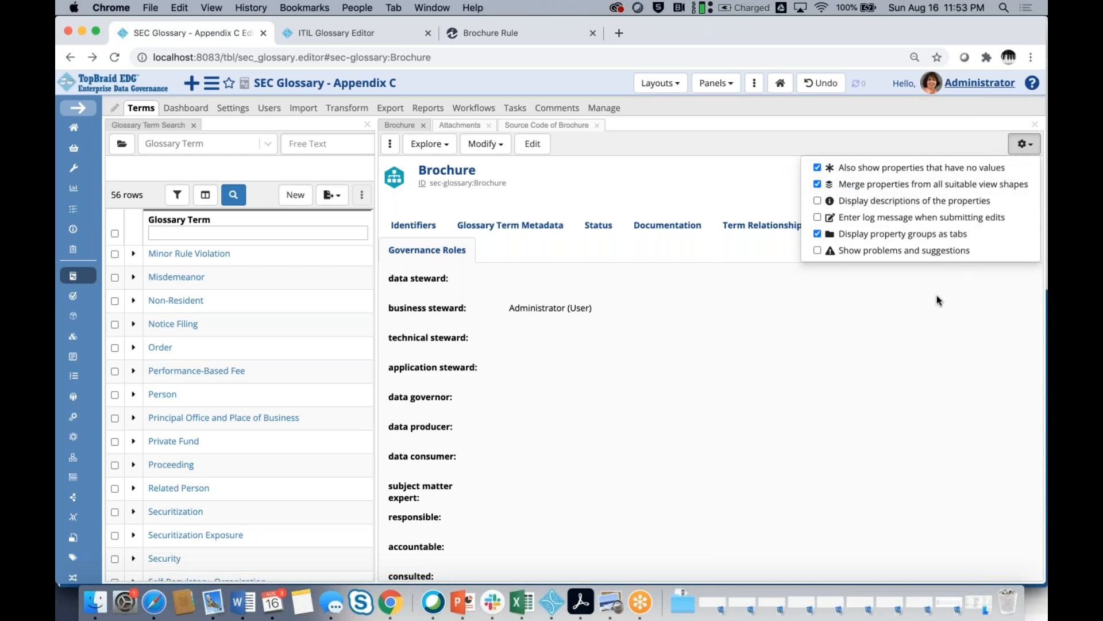
pyautogui.click(818, 217)
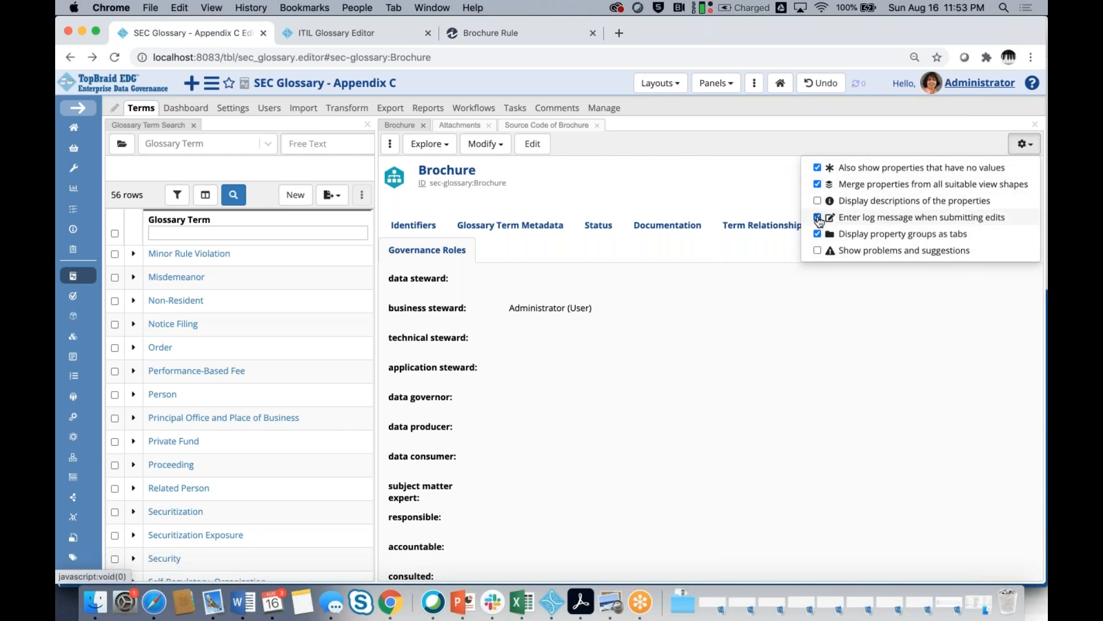
pyautogui.click(890, 142)
# - Enter "some rule" as the Brochure term's business rule, submit the edit and dismiss the log message dialog
pyautogui.moveTo(470, 284)
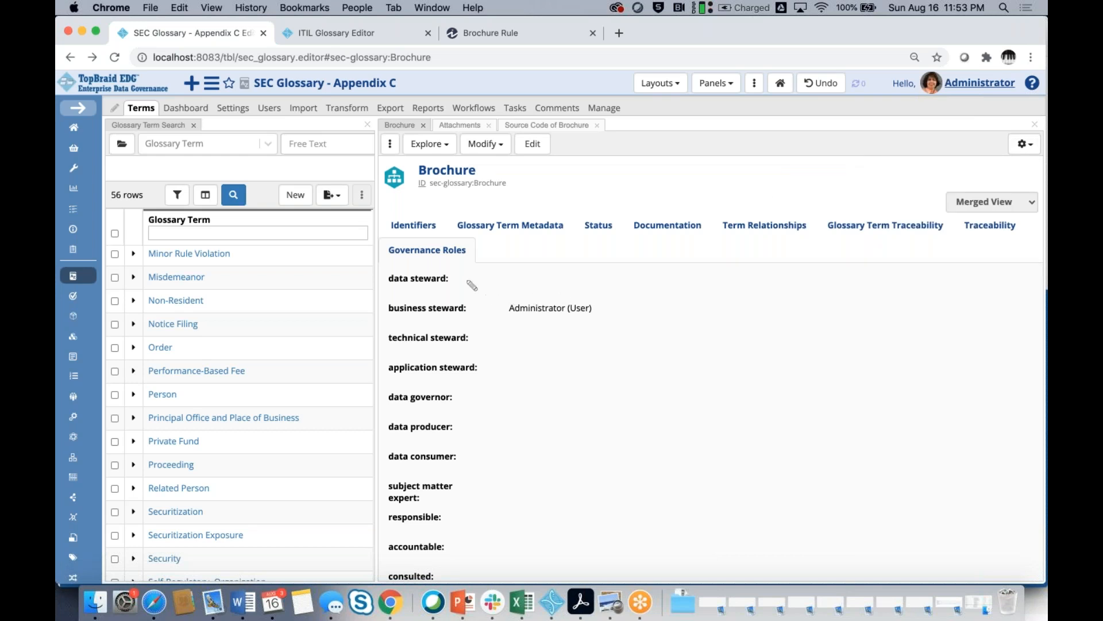
pyautogui.click(507, 231)
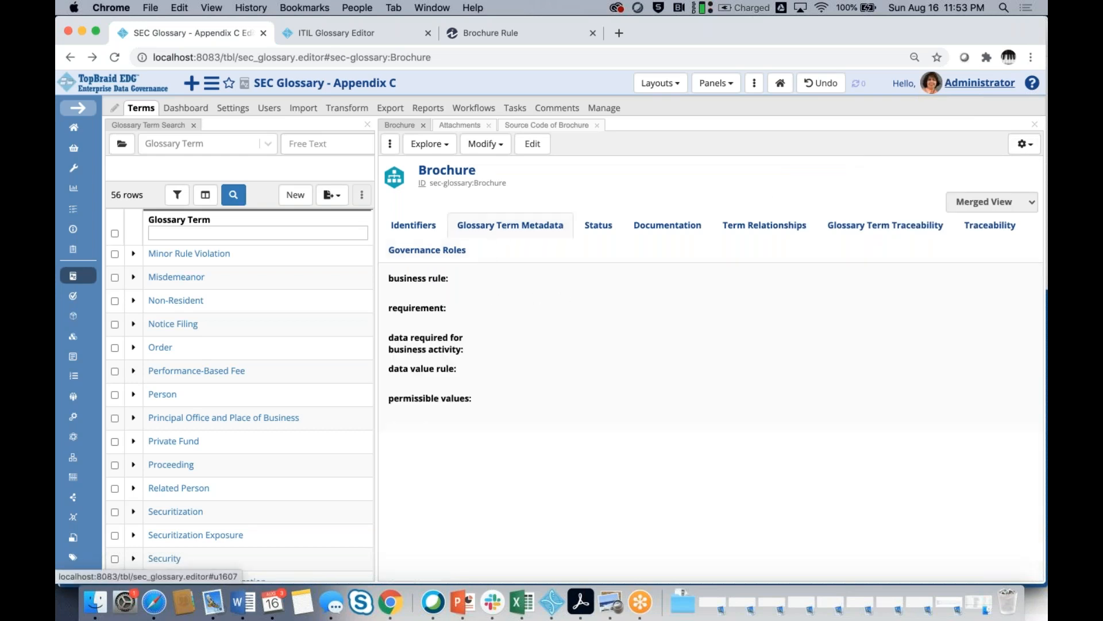
pyautogui.click(467, 287)
pyautogui.click(547, 316)
pyautogui.write('some rule')
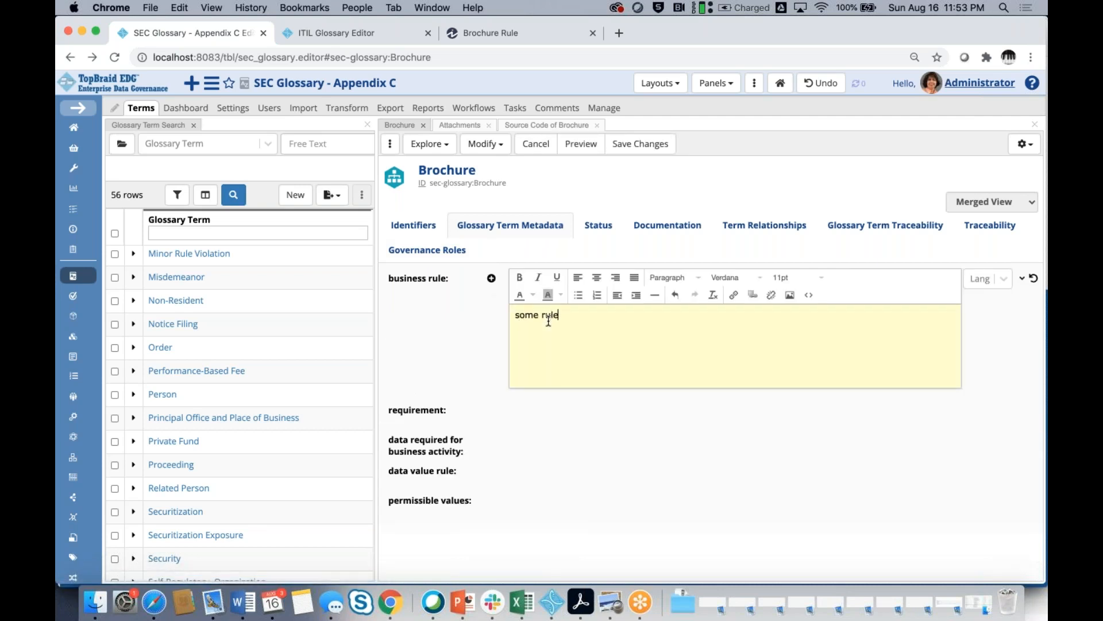
pyautogui.click(640, 145)
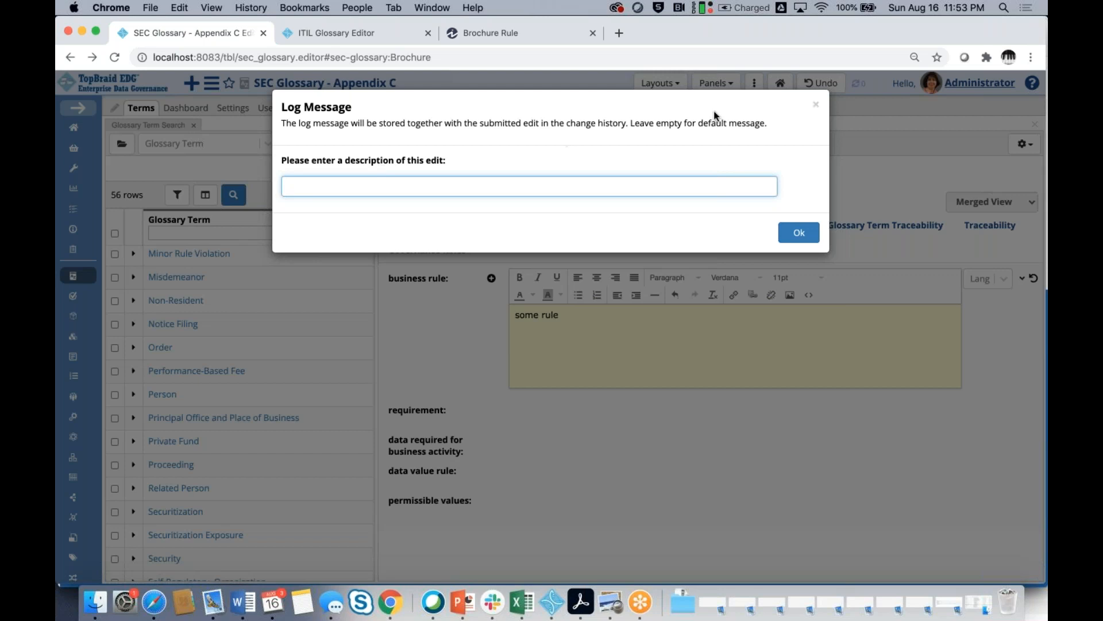
pyautogui.click(816, 106)
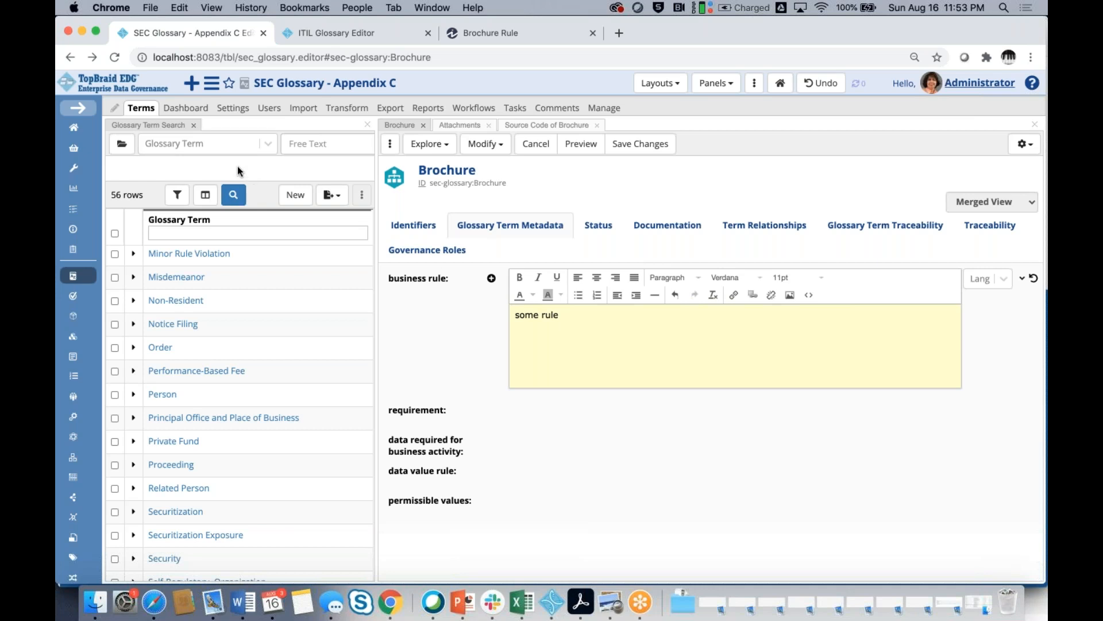
# - Open the TQFLIX Data Model from the data assets collections and display its Address logical entity
pyautogui.click(211, 84)
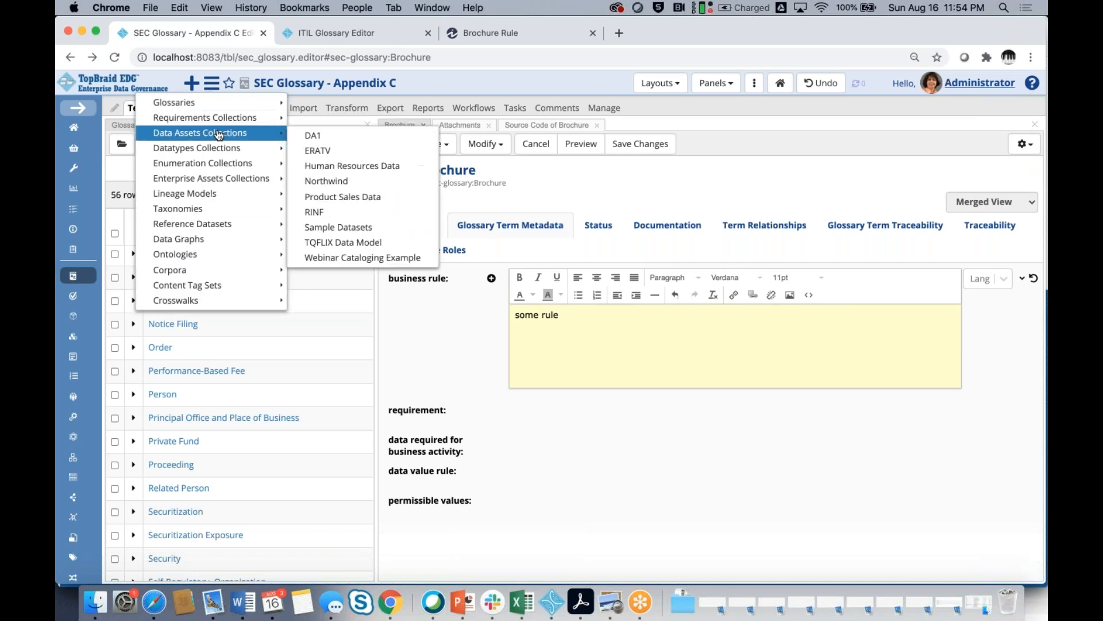
pyautogui.moveTo(270, 148)
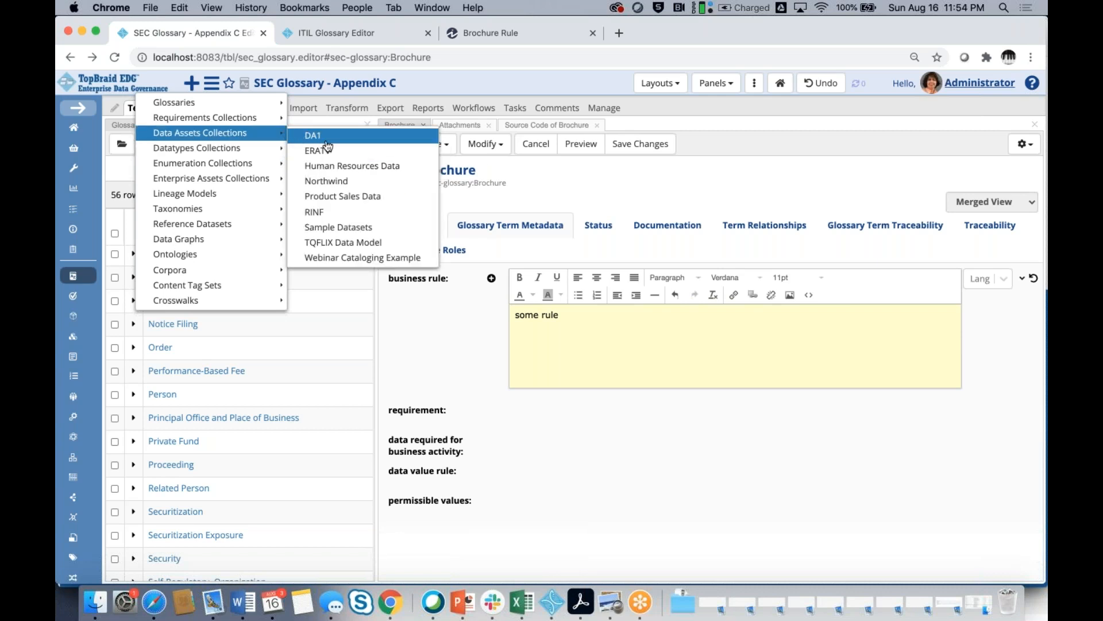
pyautogui.click(357, 243)
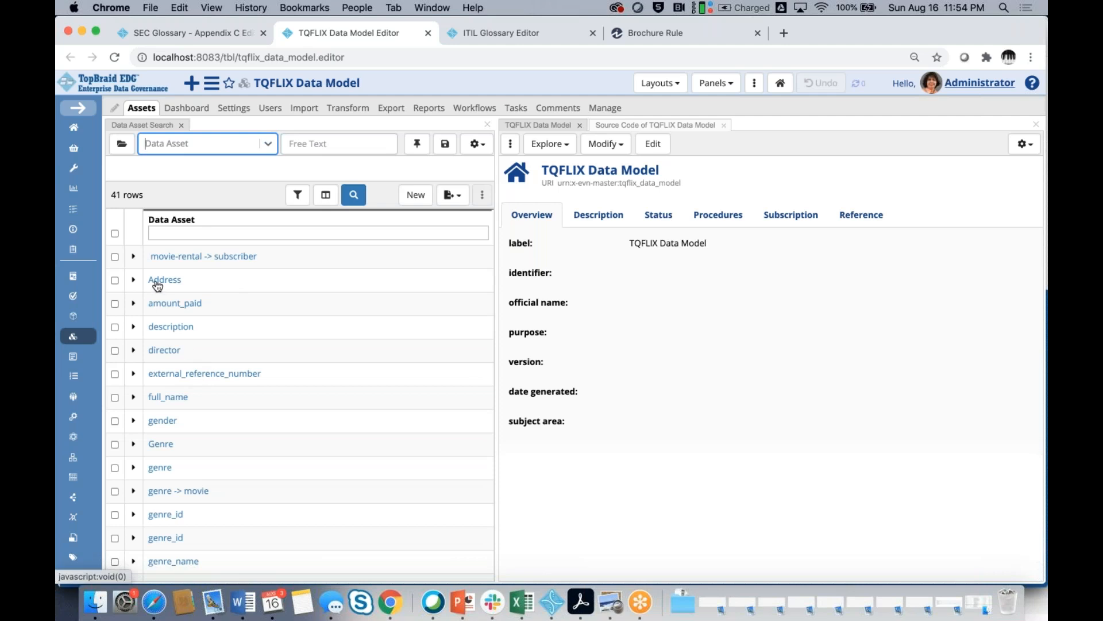
pyautogui.click(156, 284)
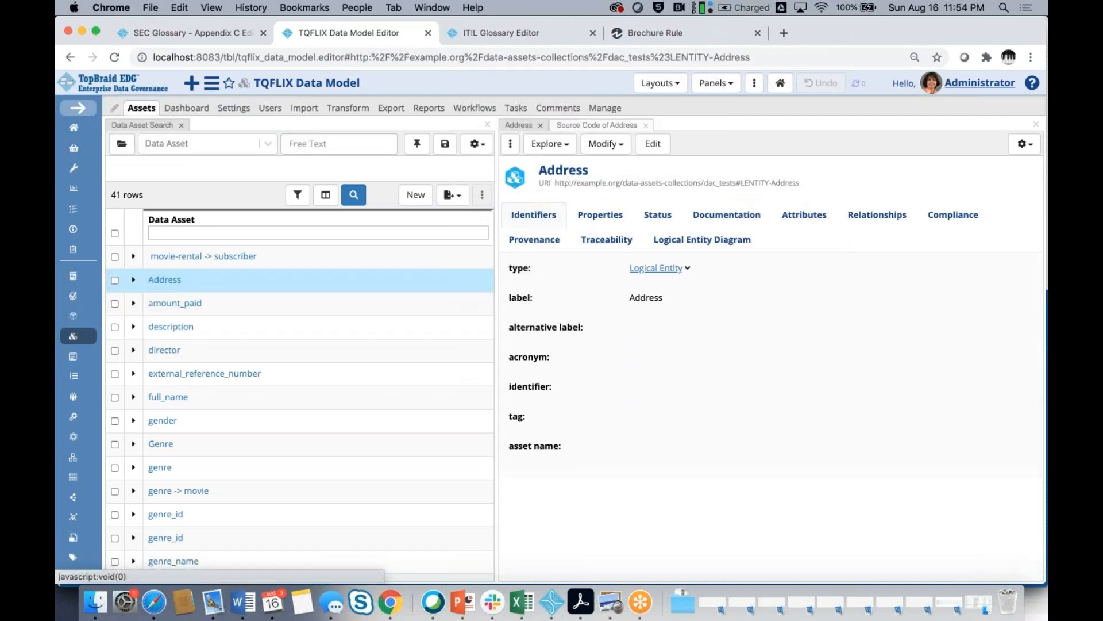
# - Turn off property groups as tabs and empty properties for the Address entity, and look over its attributes and relationships
pyautogui.click(1023, 152)
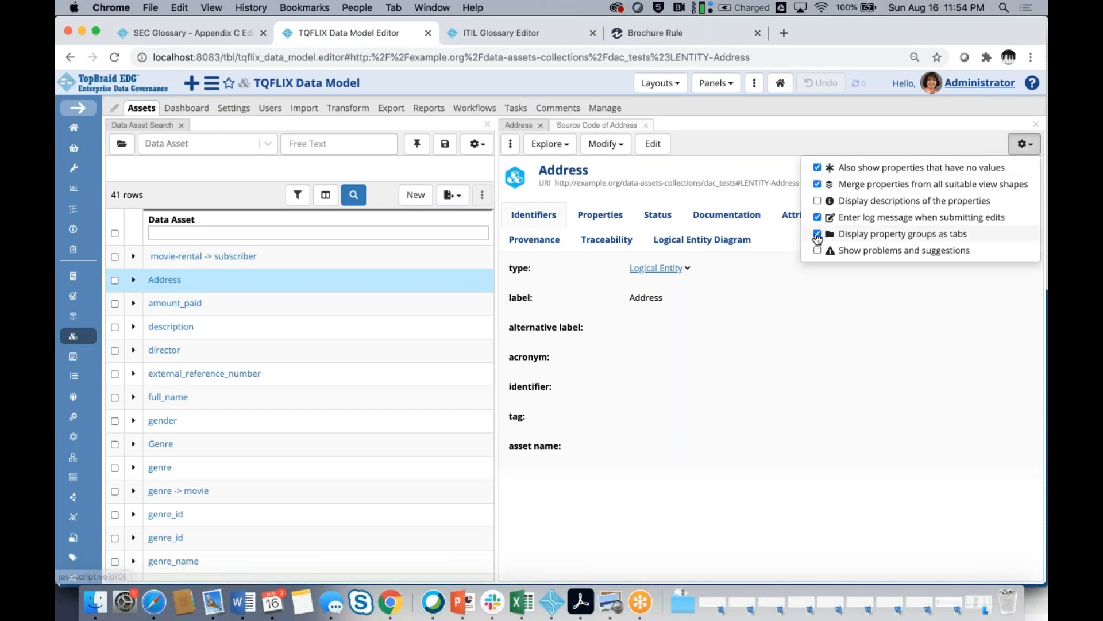
pyautogui.click(817, 234)
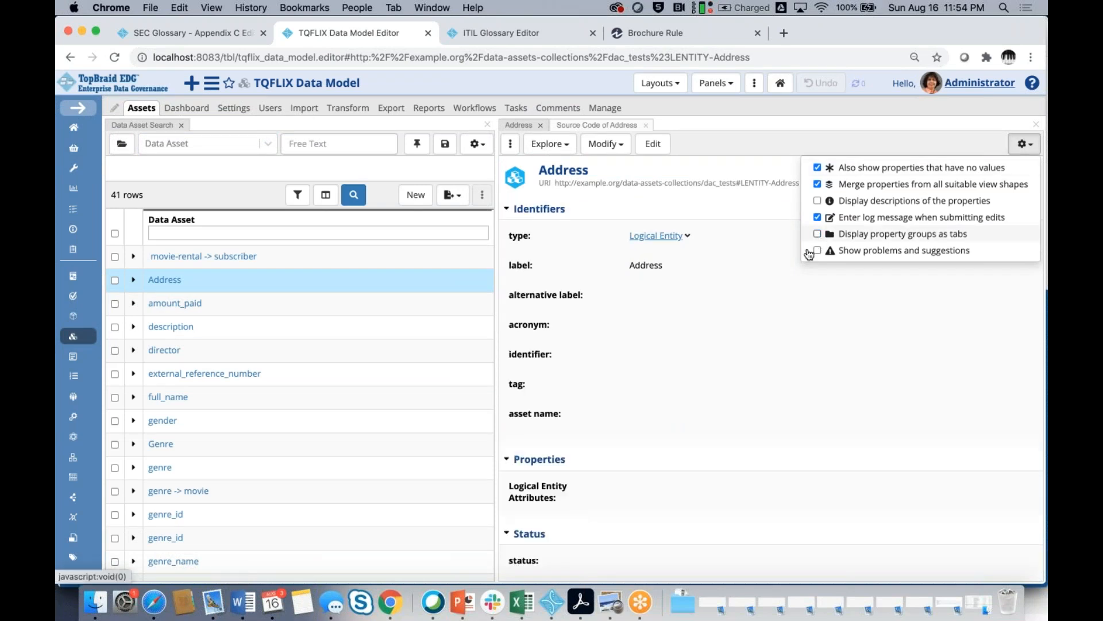
pyautogui.scroll(-5, 684, 334)
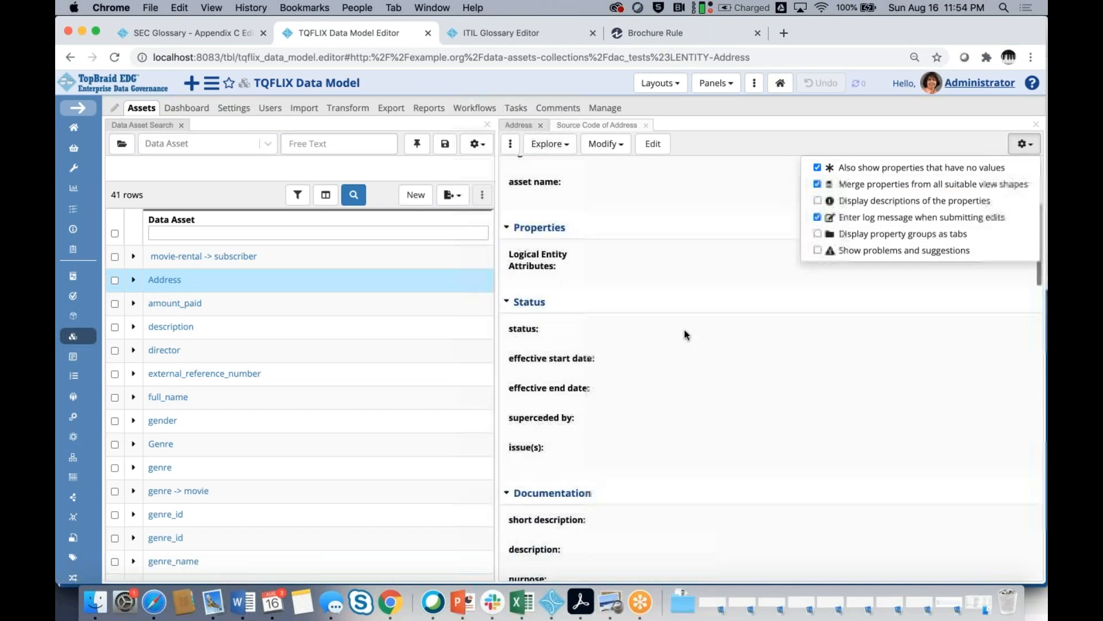
pyautogui.click(818, 167)
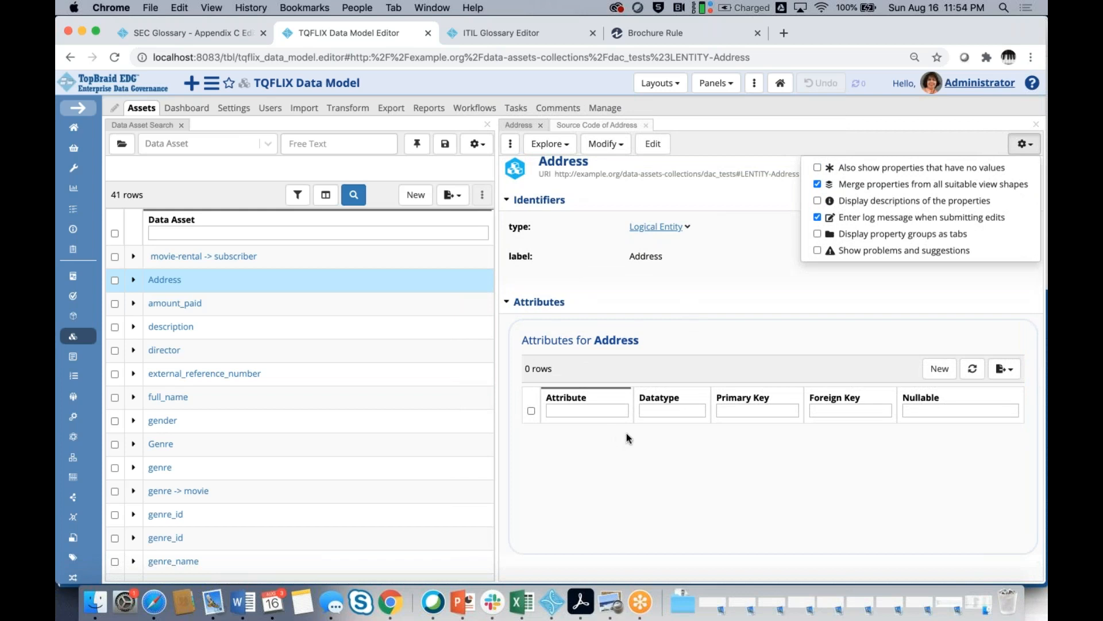
pyautogui.scroll(-5, 626, 433)
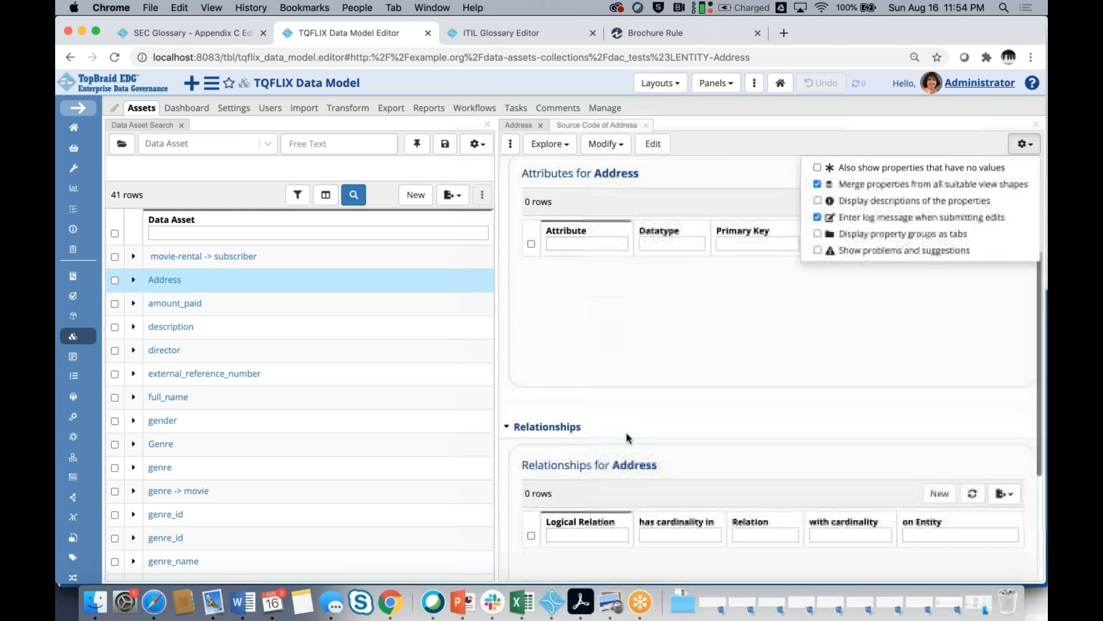
# - Display the Movie logical entity from the data asset list and look over its attributes table
pyautogui.scroll(-3, 626, 432)
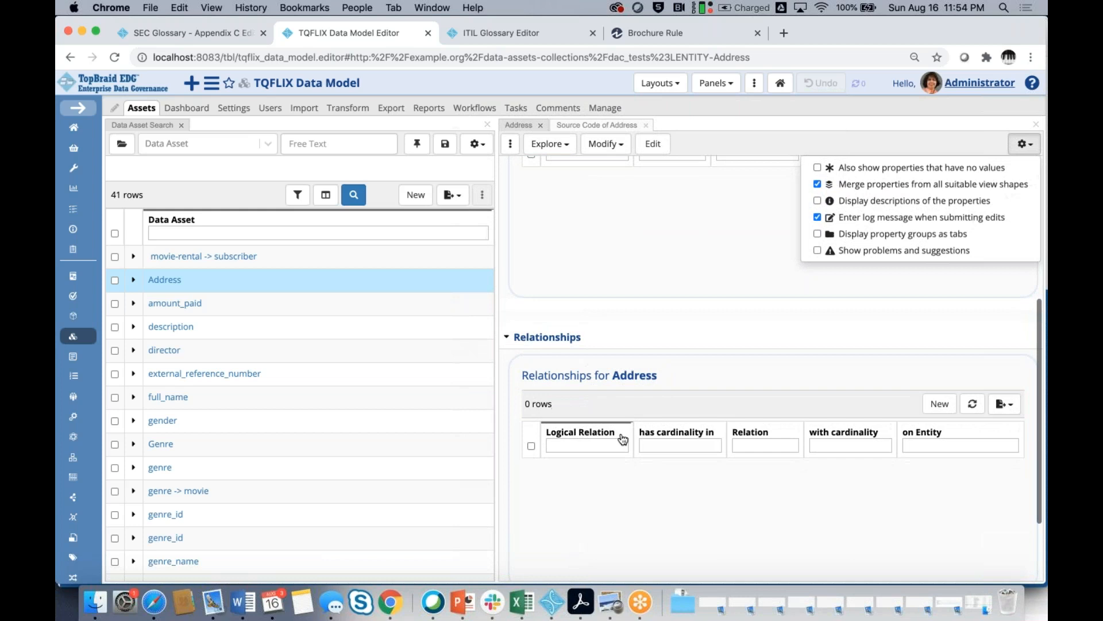
pyautogui.scroll(-4, 254, 454)
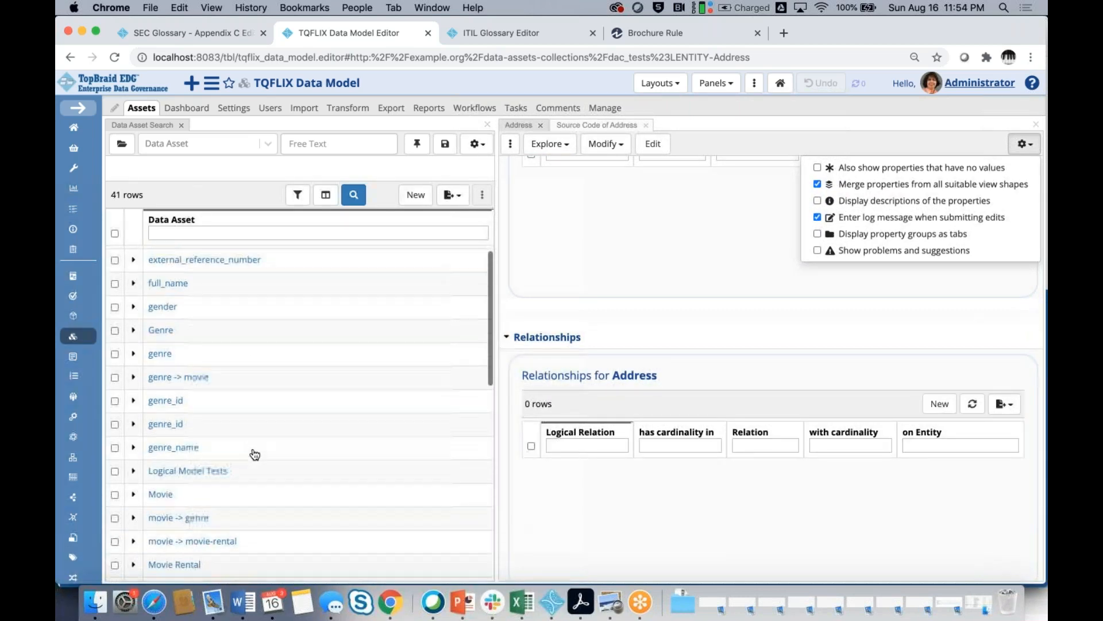
pyautogui.click(165, 487)
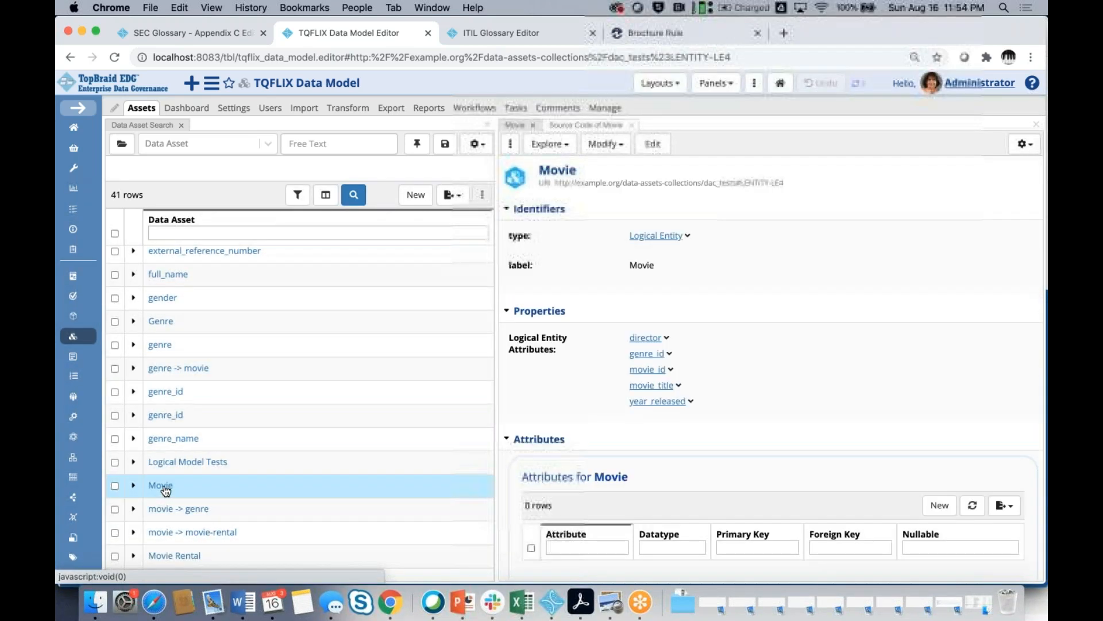
pyautogui.scroll(-3, 740, 368)
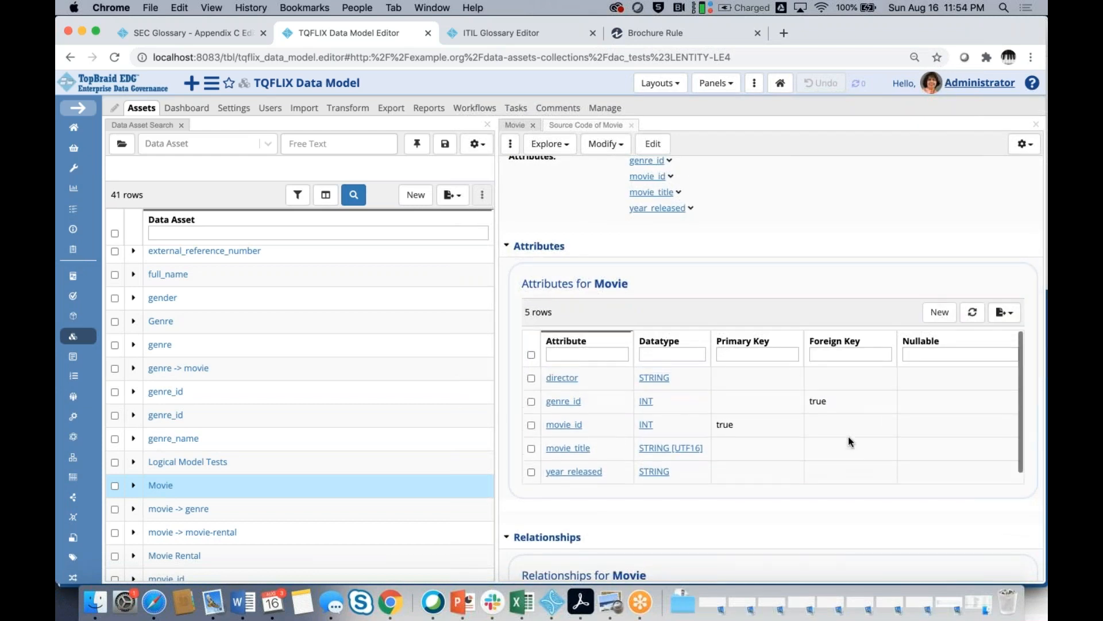
# - Examine the form for creating a logical attribute of Movie without submitting it, and display the entity's modification options
pyautogui.click(938, 314)
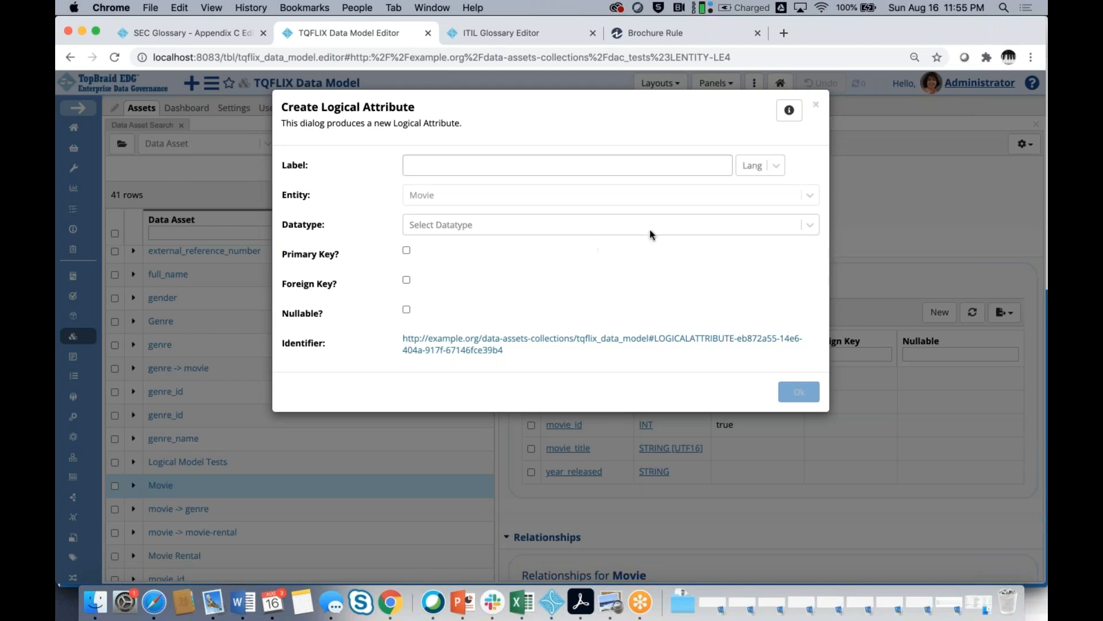
pyautogui.click(816, 104)
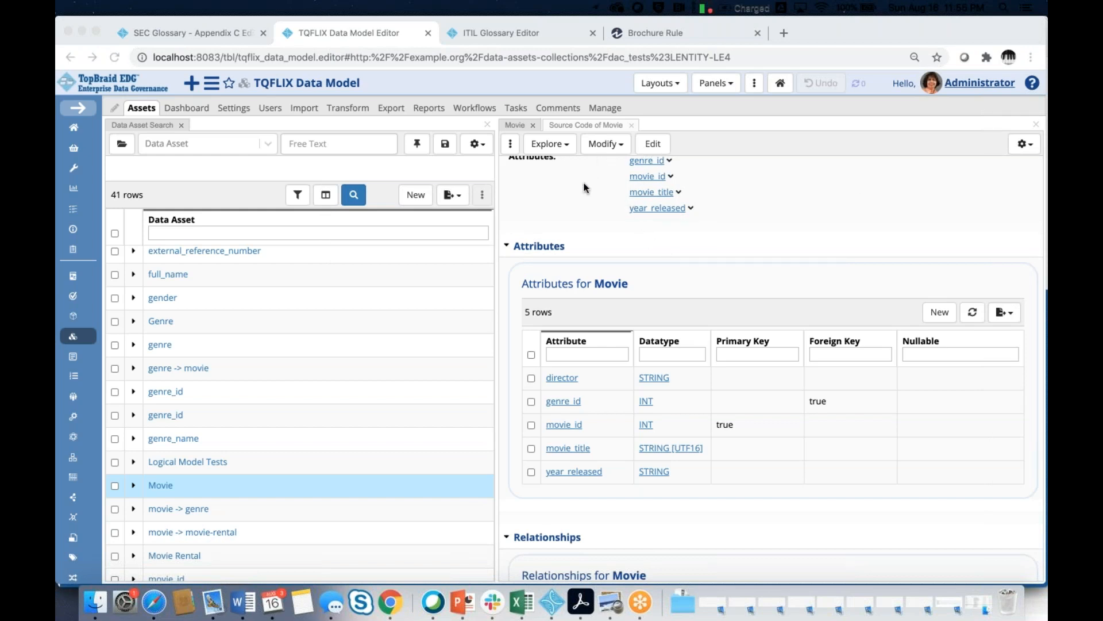
pyautogui.scroll(4, 588, 183)
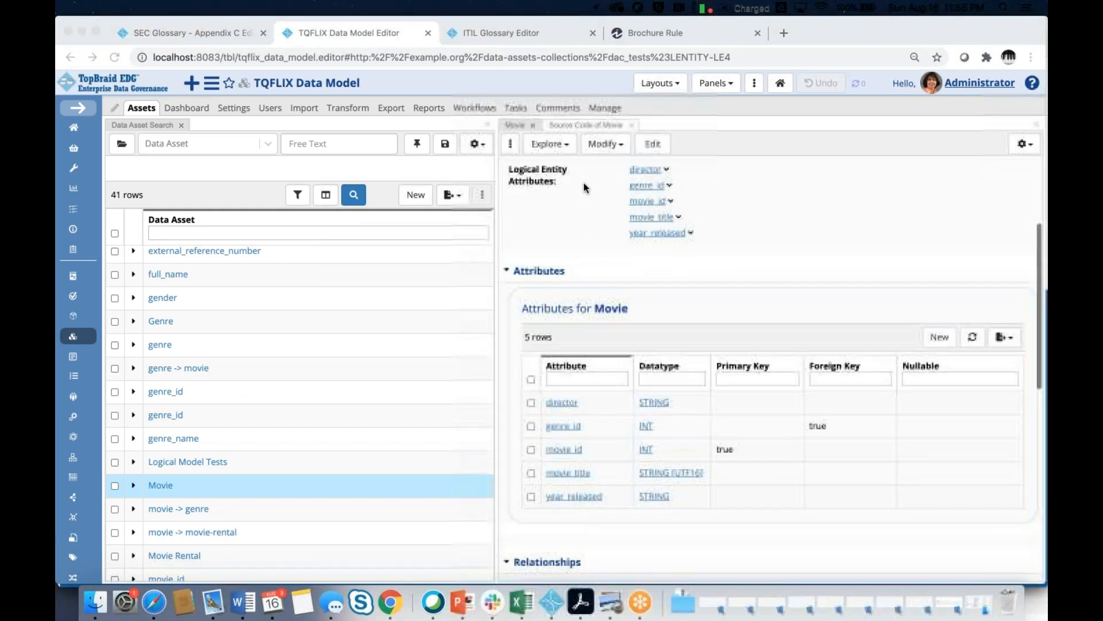
pyautogui.click(610, 148)
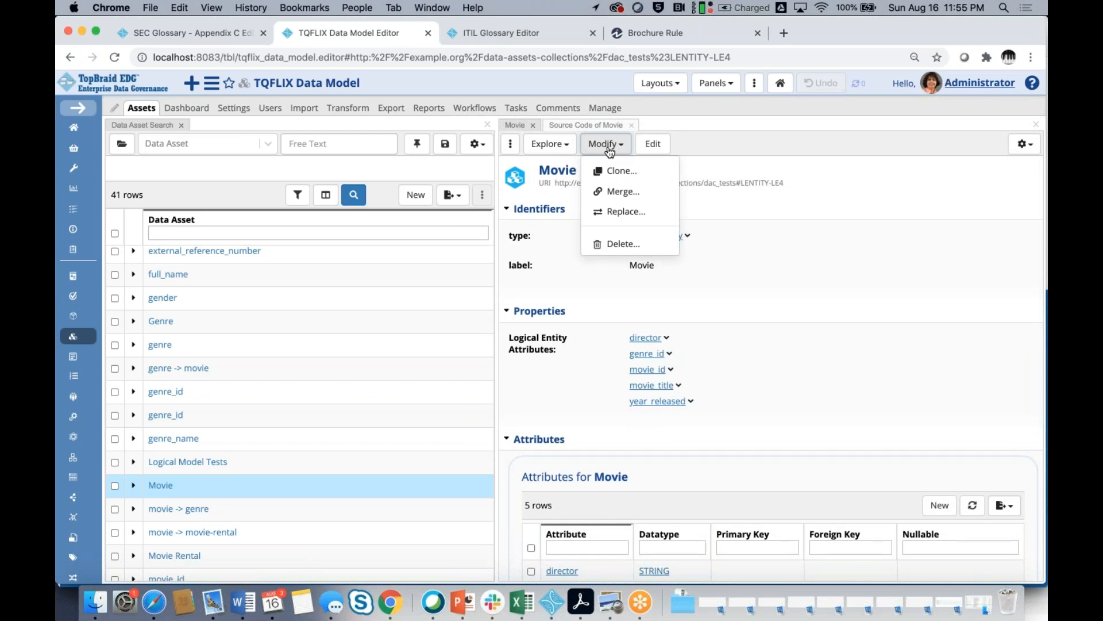